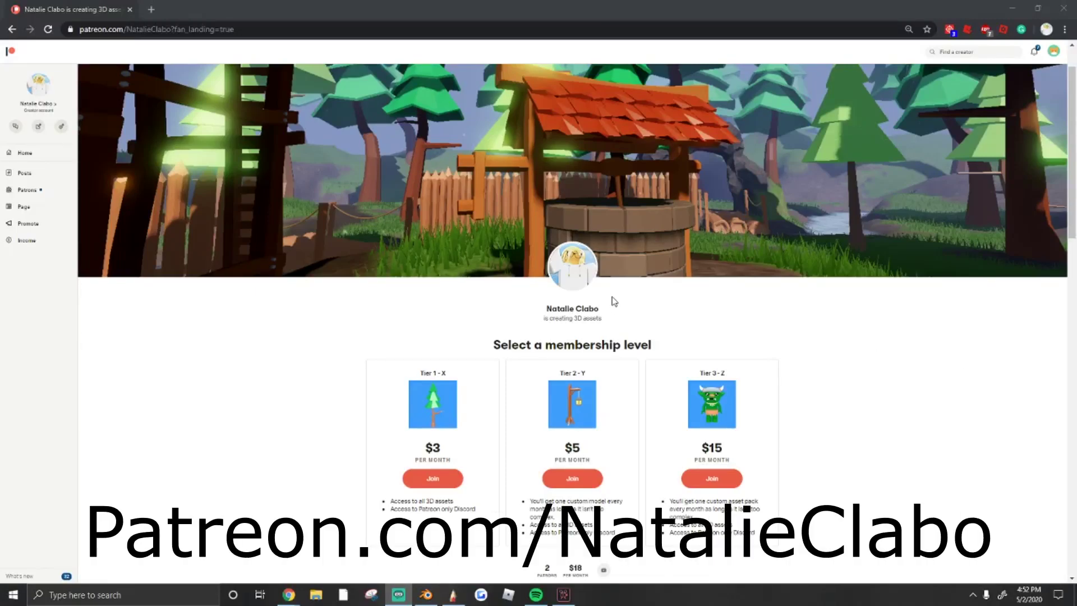
# - Delete the default cube, camera and lamp to clear the scene
pyautogui.scroll(-1, 613, 301)
pyautogui.scroll(-2, 609, 298)
pyautogui.scroll(-2, 605, 296)
pyautogui.scroll(-6, 601, 286)
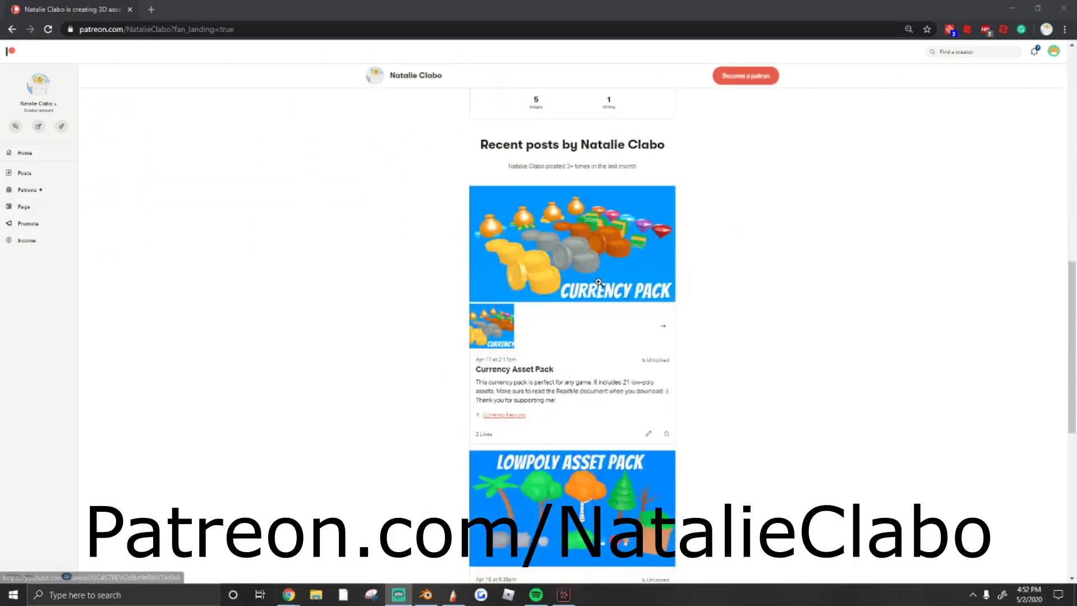
pyautogui.scroll(-1, 709, 313)
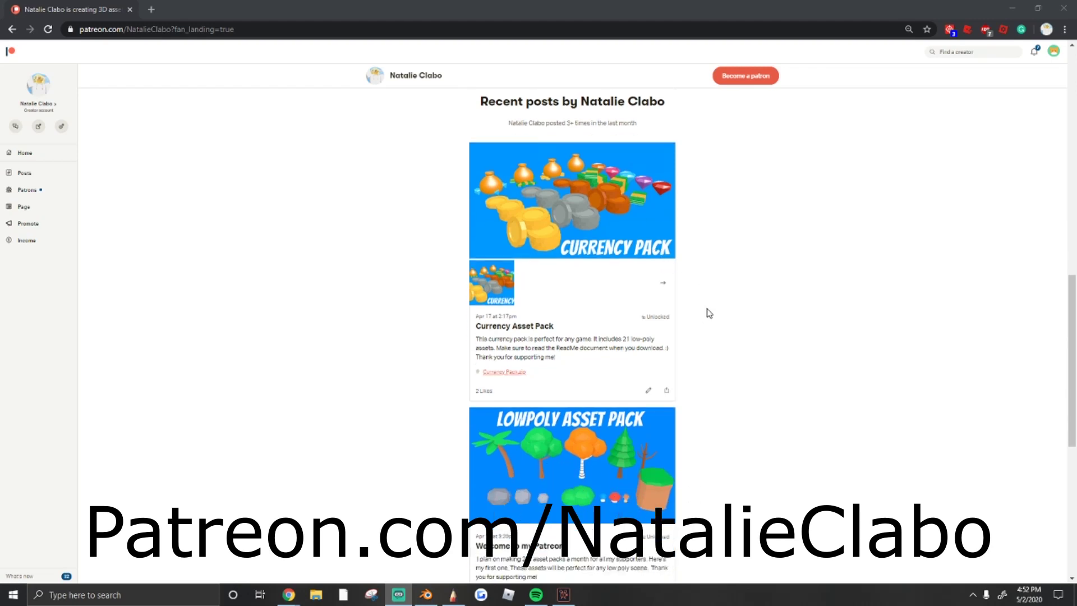
pyautogui.scroll(-2, 553, 412)
pyautogui.scroll(-1, 548, 349)
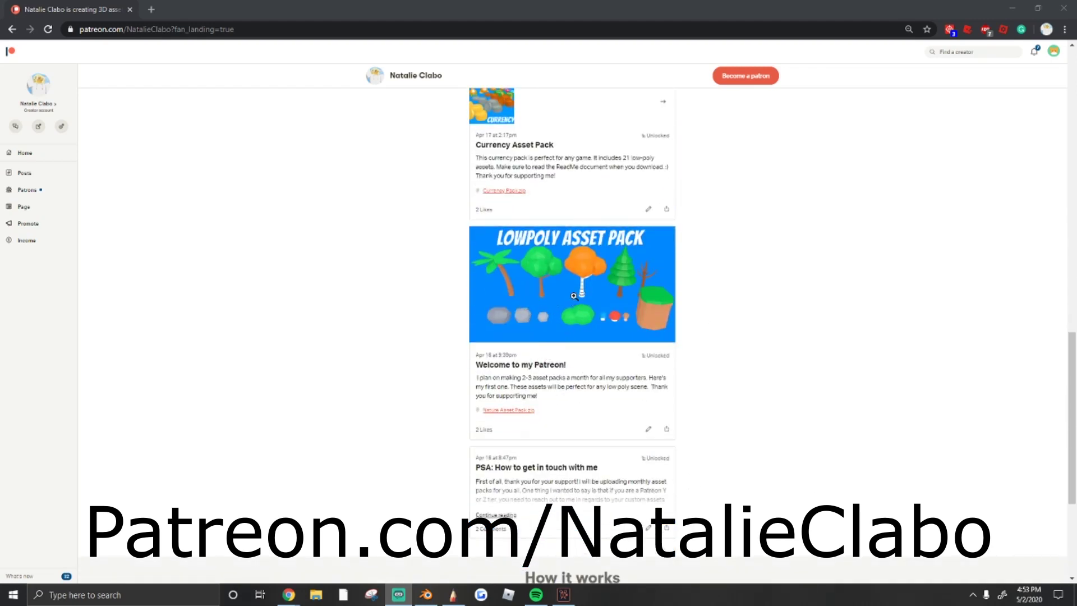
pyautogui.scroll(5, 551, 306)
pyautogui.scroll(3, 559, 322)
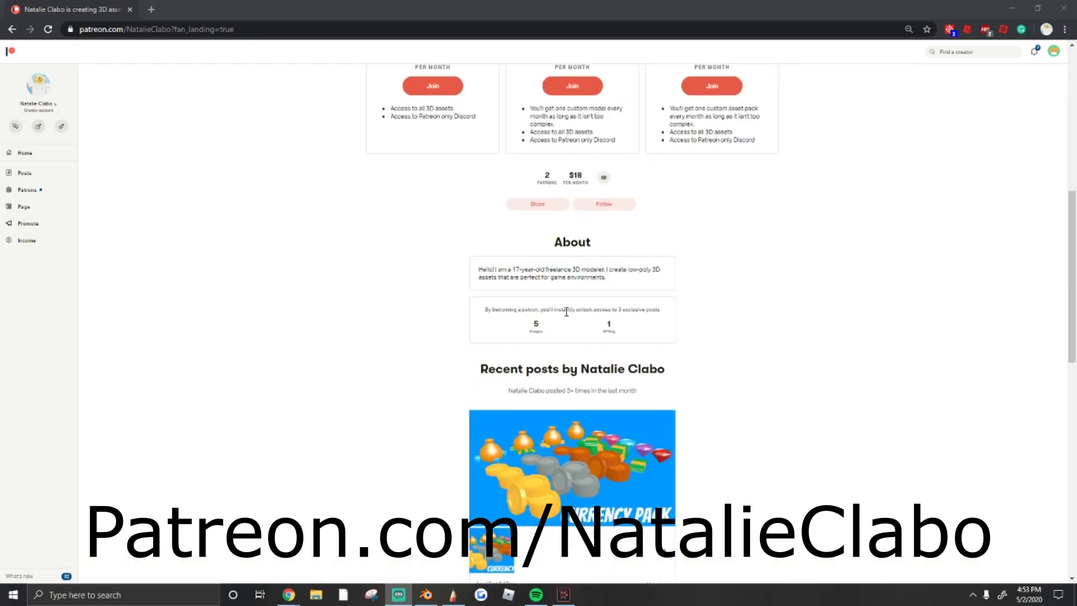
pyautogui.scroll(5, 527, 319)
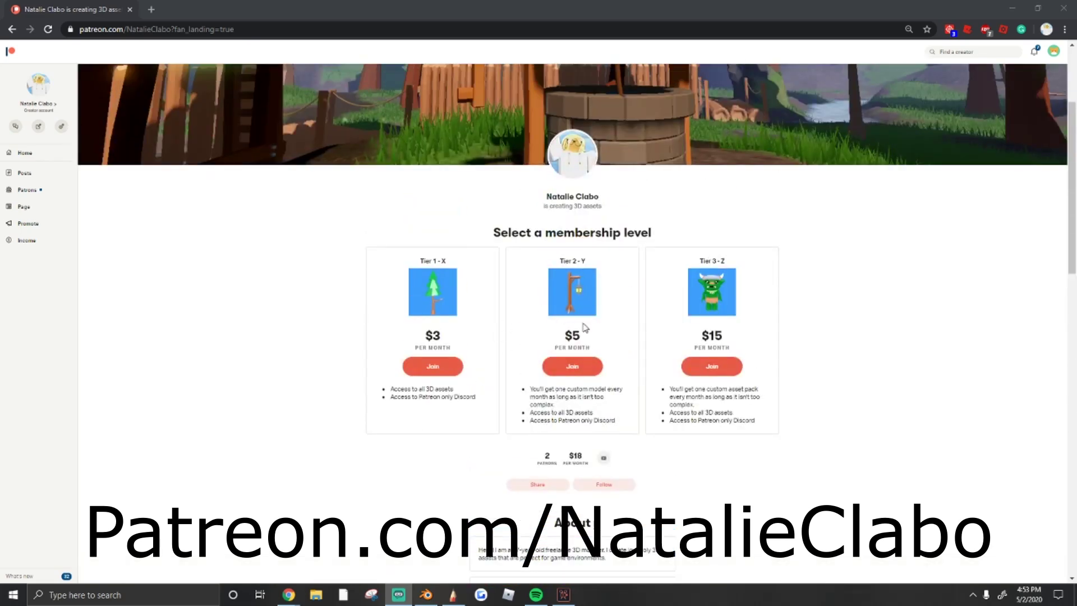
pyautogui.scroll(-3, 619, 436)
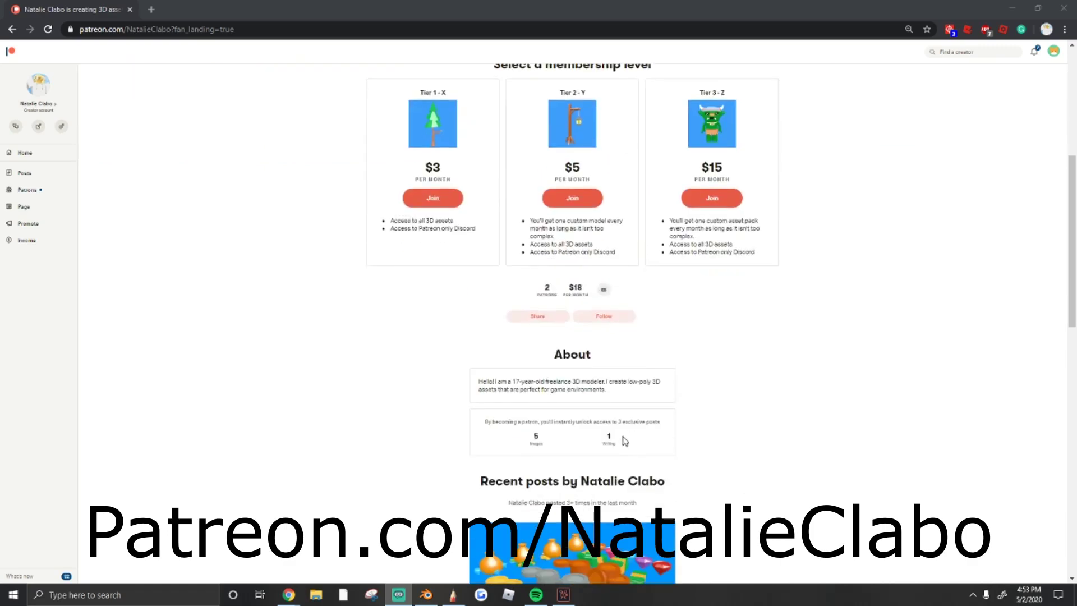
pyautogui.scroll(-5, 620, 436)
pyautogui.scroll(-6, 633, 439)
pyautogui.scroll(5, 634, 437)
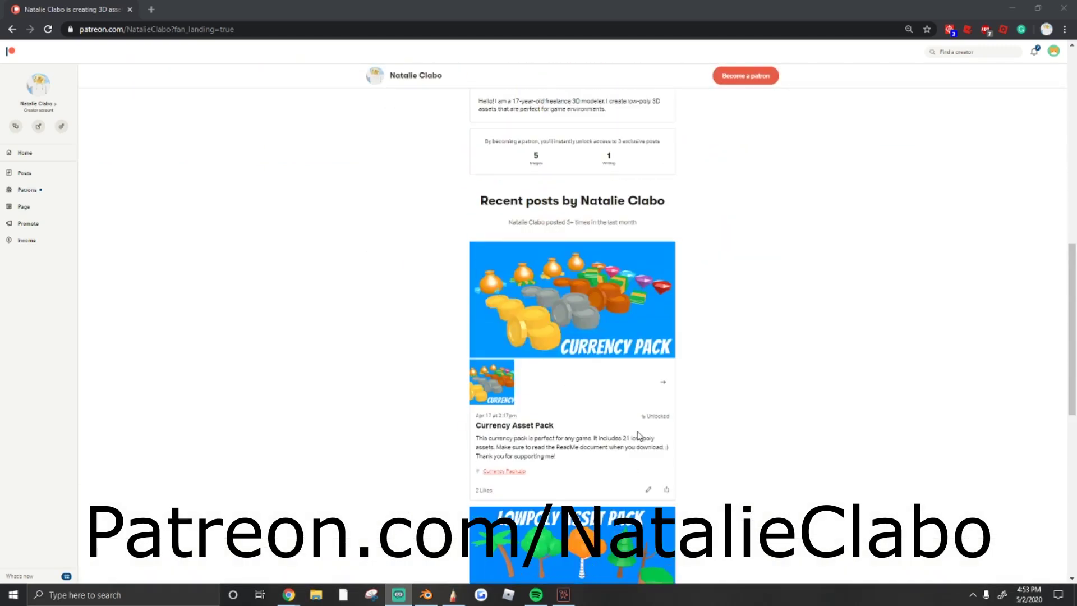
pyautogui.scroll(5, 643, 435)
pyautogui.scroll(3, 651, 435)
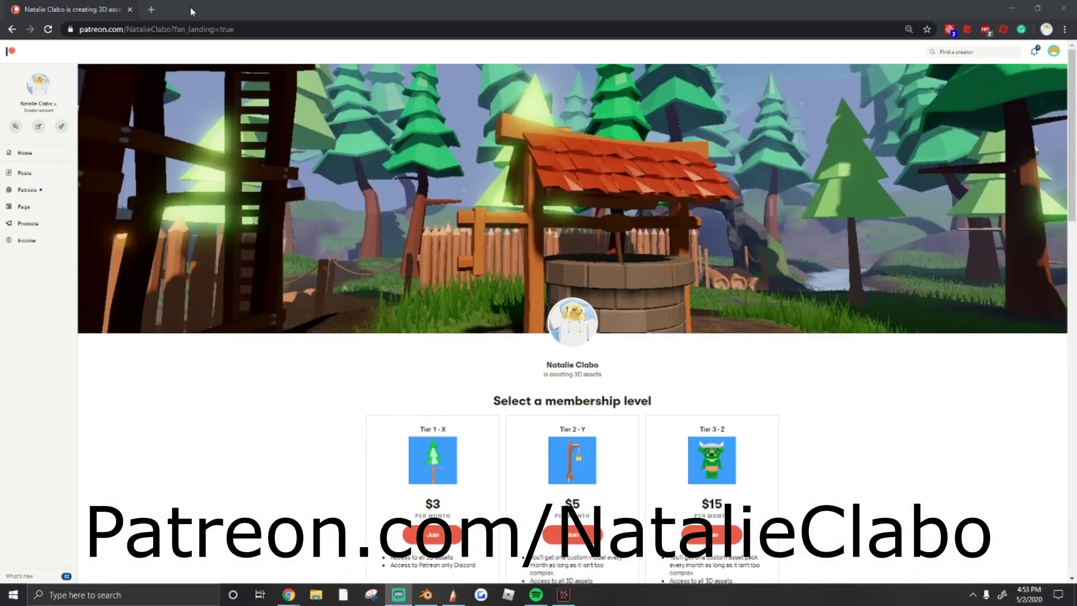
pyautogui.scroll(-3, 610, 337)
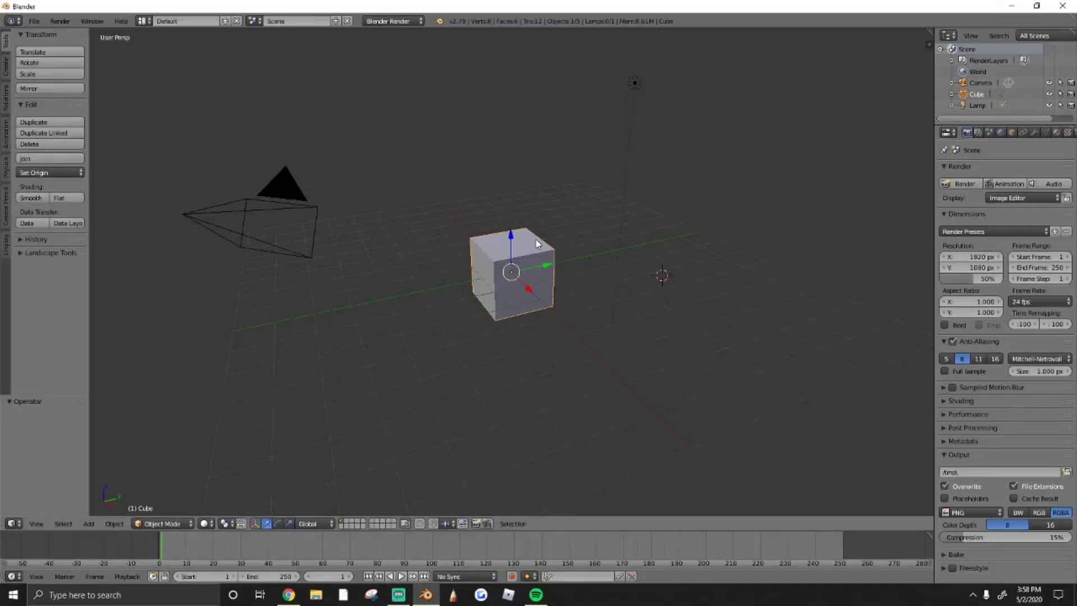
pyautogui.press('a')
pyautogui.press('a')
pyautogui.press('Delete')
# - Add a 12-vertex cylinder and rotate it 90° about X onto its side
pyautogui.click(7, 66)
pyautogui.click(49, 119)
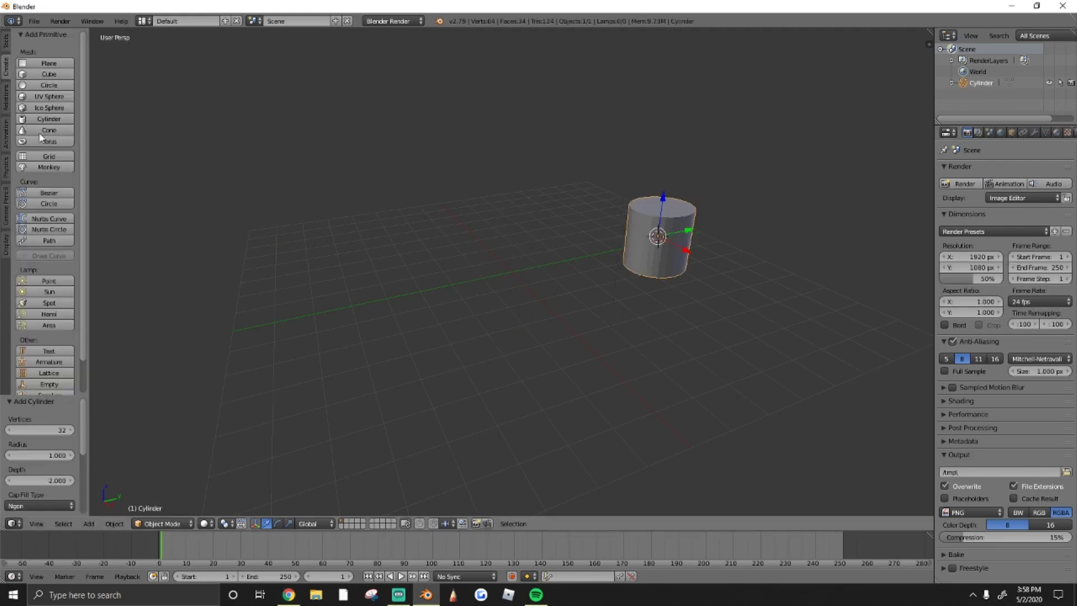
pyautogui.click(38, 429)
pyautogui.write('12')
pyautogui.press('Return')
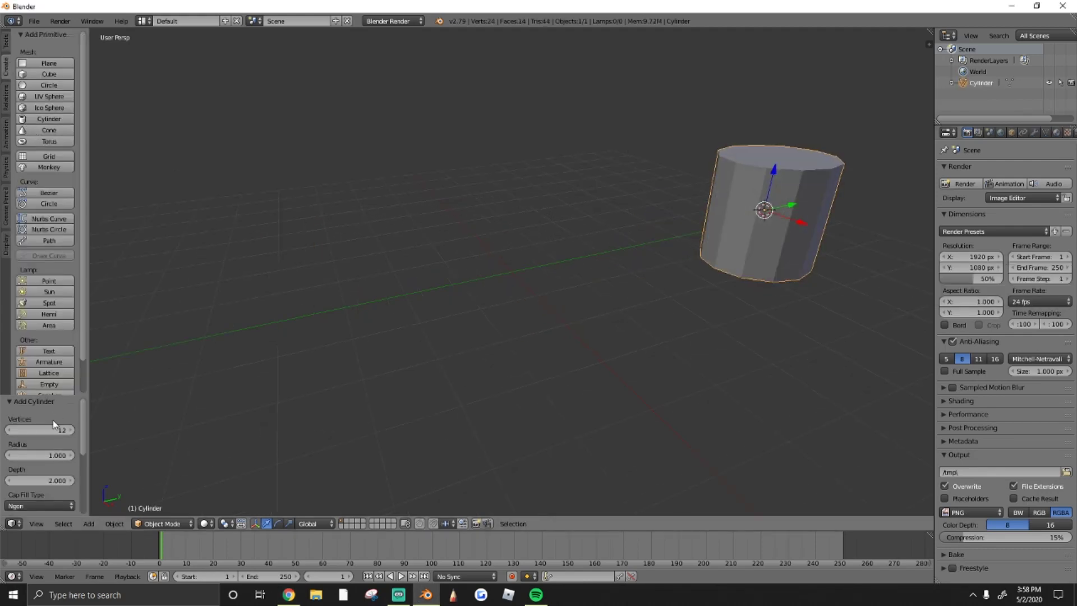
pyautogui.write('rx90')
pyautogui.press('Return')
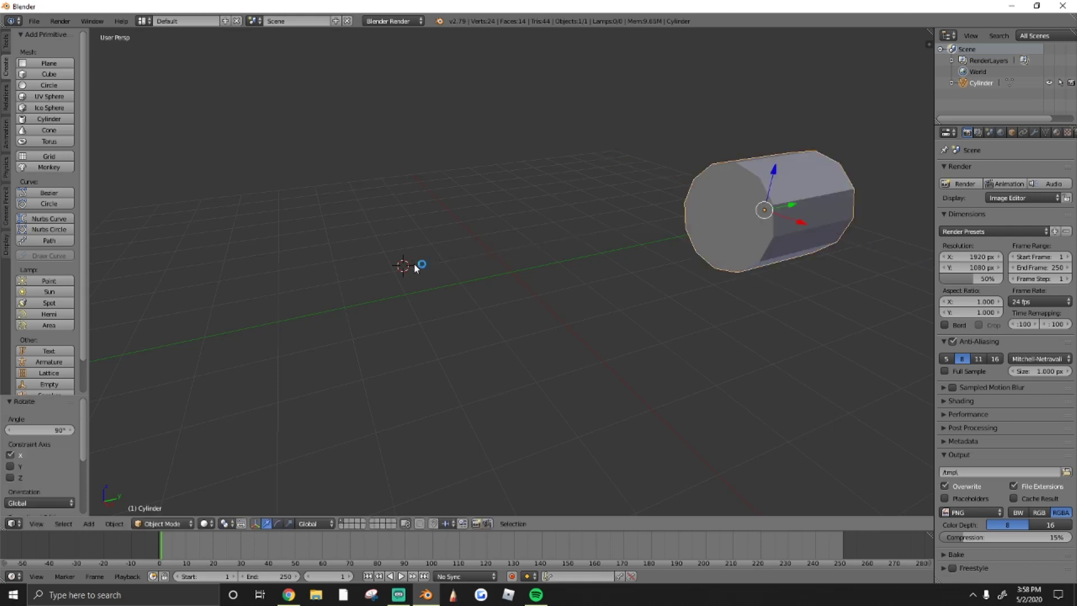
# - Put the cylinder into Edit Mode with its geometry deselected
pyautogui.hotkey('shift', 'f')
pyautogui.click(754, 218)
pyautogui.click(168, 524)
pyautogui.click(168, 498)
pyautogui.hotkey('shift', 'f')
pyautogui.press('Return')
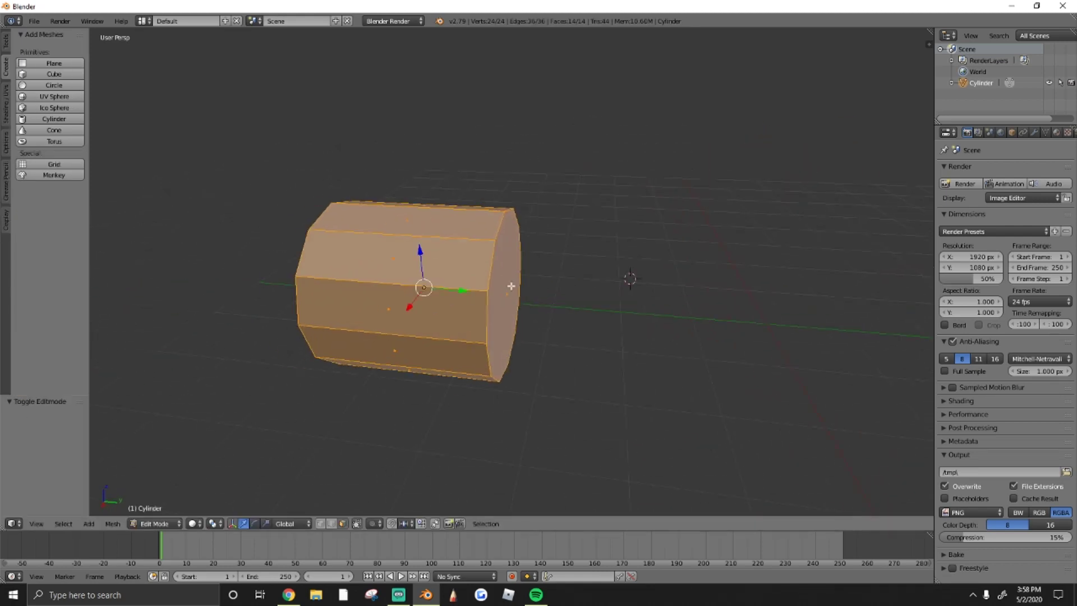
# - Move one end face along Y and scale it up to flare the mouthpiece
pyautogui.rightClick(516, 291)
pyautogui.press('g')
pyautogui.press('y')
pyautogui.click(472, 287)
pyautogui.scroll(-3, 473, 286)
pyautogui.press('s')
pyautogui.click(446, 296)
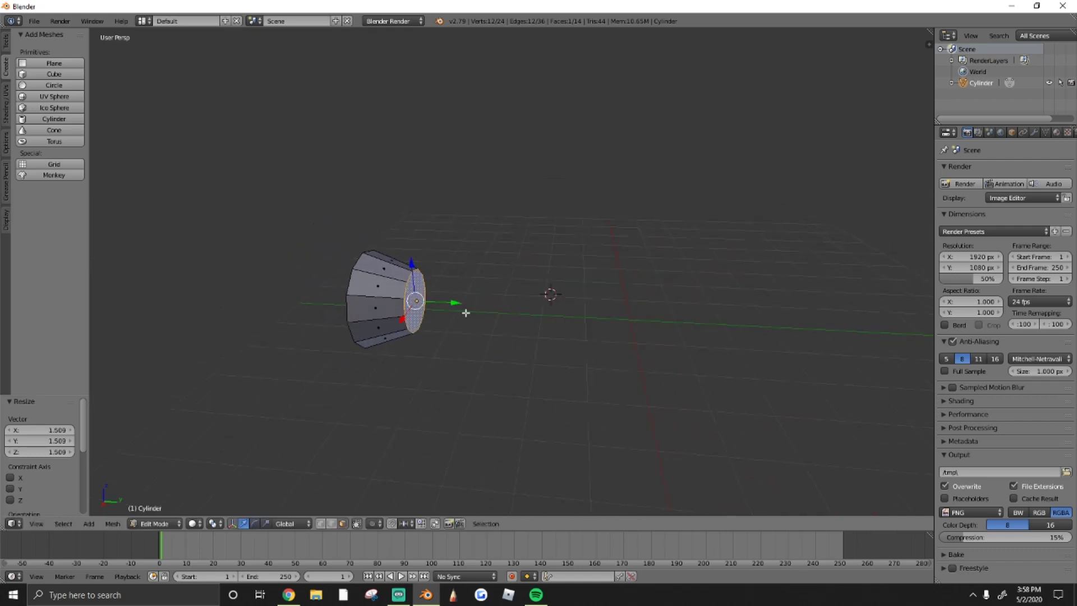
# - Extrude the enlarged end face outward into a rim and bevel its edges
pyautogui.moveTo(503, 317); pyautogui.dragTo(617, 325, button='middle')
pyautogui.press('e')
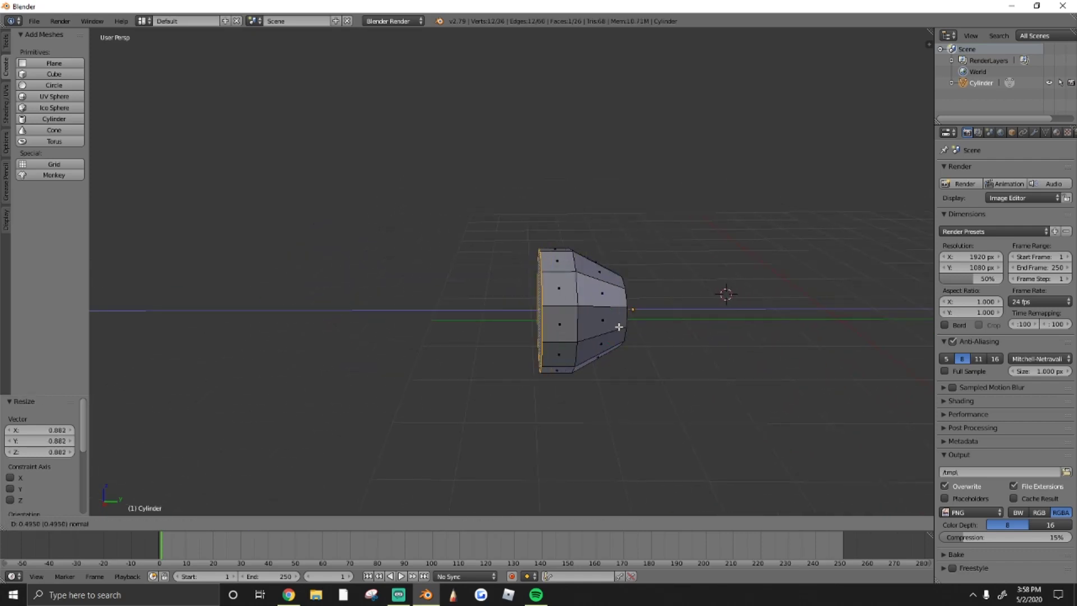
pyautogui.click(623, 325)
pyautogui.hotkey('ctrl', 'b')
pyautogui.click(646, 333)
# - Inset the mouthpiece end face and extrude it inward to hollow the opening
pyautogui.moveTo(651, 331)
pyautogui.mouseDown(button='middle')
pyautogui.moveTo(758, 331)
pyautogui.moveTo(514, 293)
pyautogui.moveTo(512, 272)
pyautogui.mouseUp(button='middle')
pyautogui.press('i')
pyautogui.click(757, 332)
pyautogui.press('e')
pyautogui.click(708, 323)
# - Extrude the other end of the cylinder into a long, thin tube along Y
pyautogui.press('e')
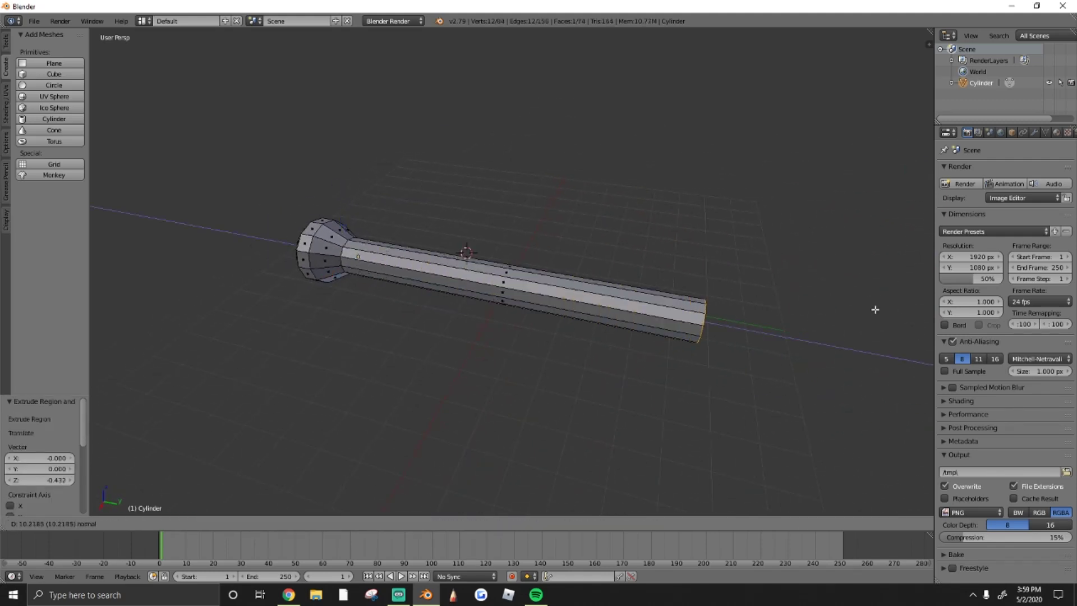
pyautogui.click(875, 310)
pyautogui.hotkey('shift', 'f')
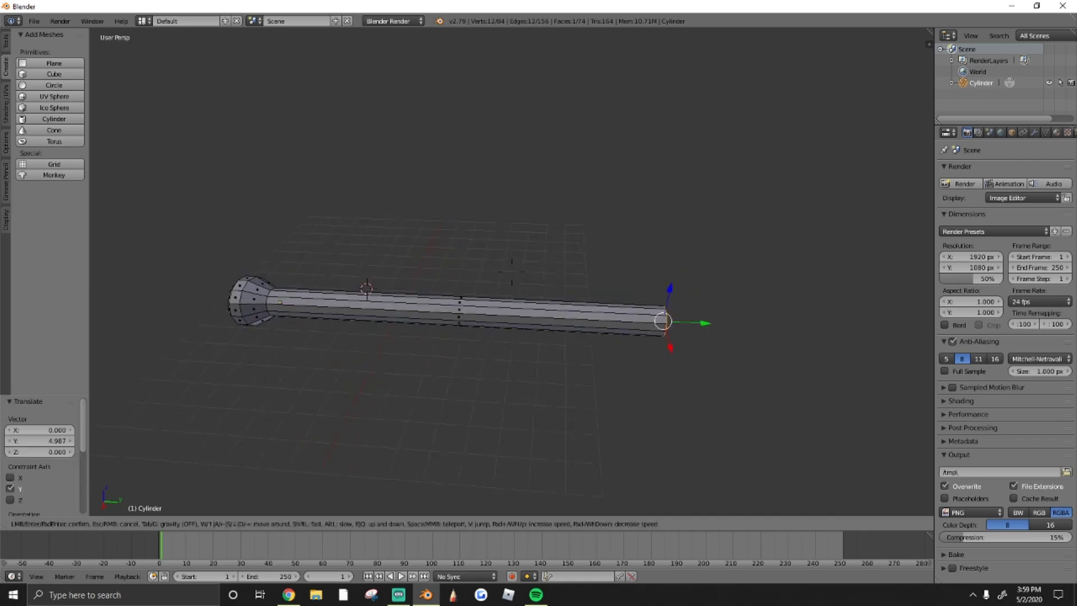
pyautogui.press('w')
pyautogui.click(610, 318)
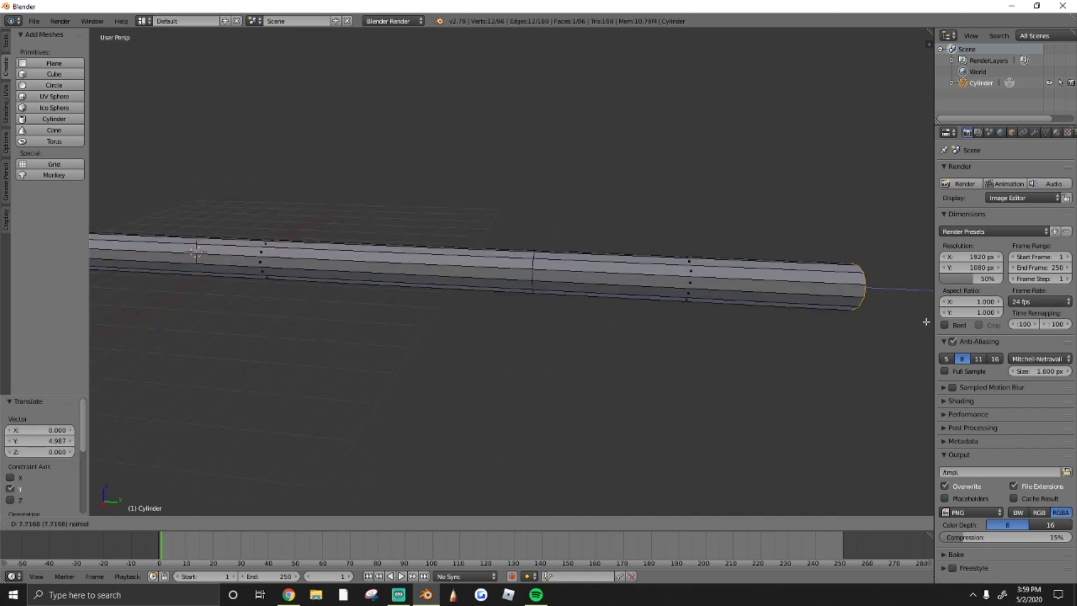
pyautogui.click(702, 289)
# - Add a 5-cut loop cut near the far end of the tube
pyautogui.press('a')
pyautogui.press('a')
pyautogui.press('a')
pyautogui.hotkey('ctrl', 'r')
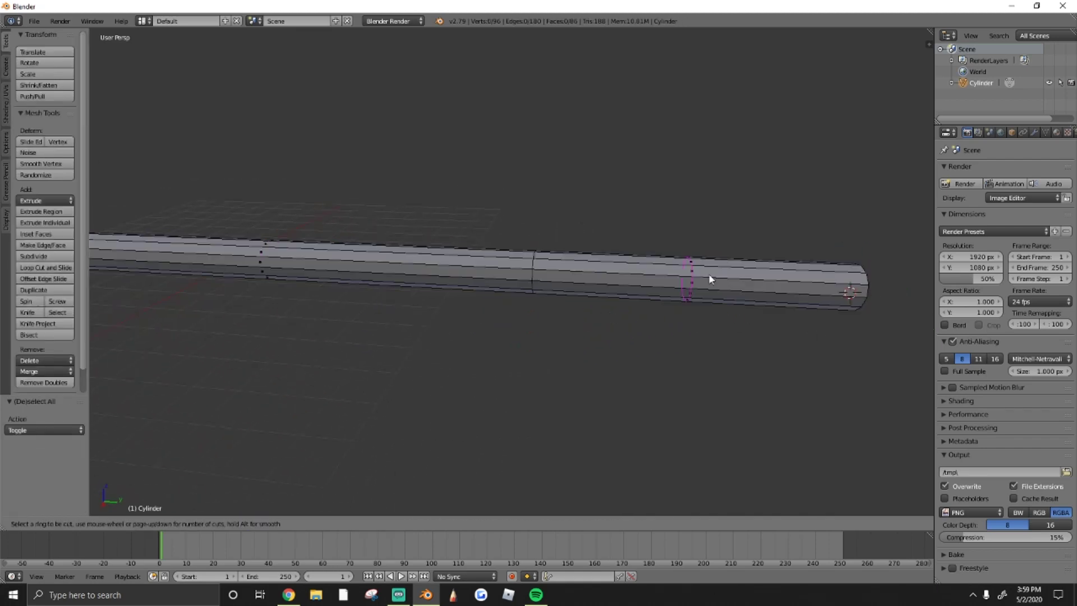
pyautogui.scroll(4, 709, 274)
pyautogui.click(709, 274)
pyautogui.rightClick(708, 274)
pyautogui.hotkey('shift', 'f')
pyautogui.press('Escape')
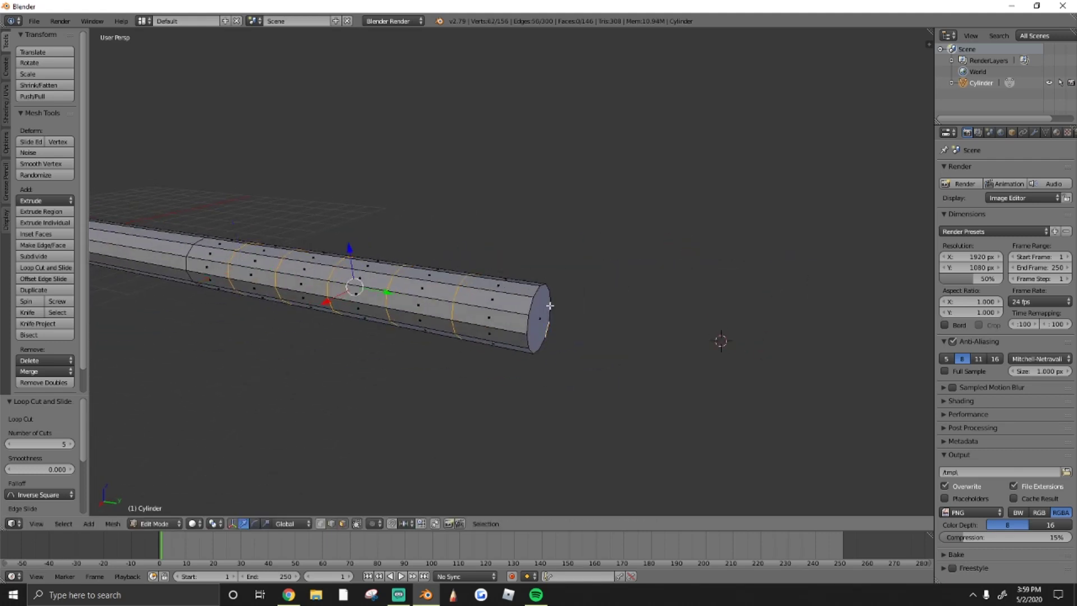
# - Select the edge loops at the tube end, excluding the end-cap face
pyautogui.press('a')
pyautogui.rightClick(531, 317)
pyautogui.rightClick(531, 317)
pyautogui.keyDown('shift'); pyautogui.rightClick(452, 306); pyautogui.keyUp('shift')
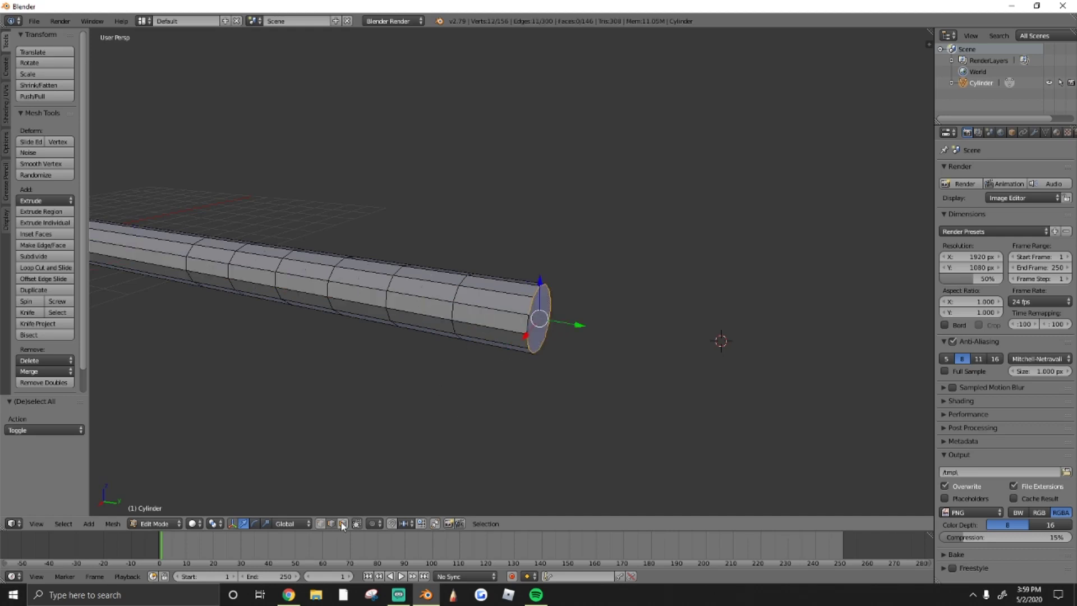
# - Bend the tube's end loops and lower them along Z
pyautogui.keyDown('alt'); pyautogui.keyDown('shift'); pyautogui.rightClick(230, 268); pyautogui.keyUp('shift'); pyautogui.keyUp('alt')
pyautogui.moveTo(230, 268); pyautogui.dragTo(512, 272, button='middle')
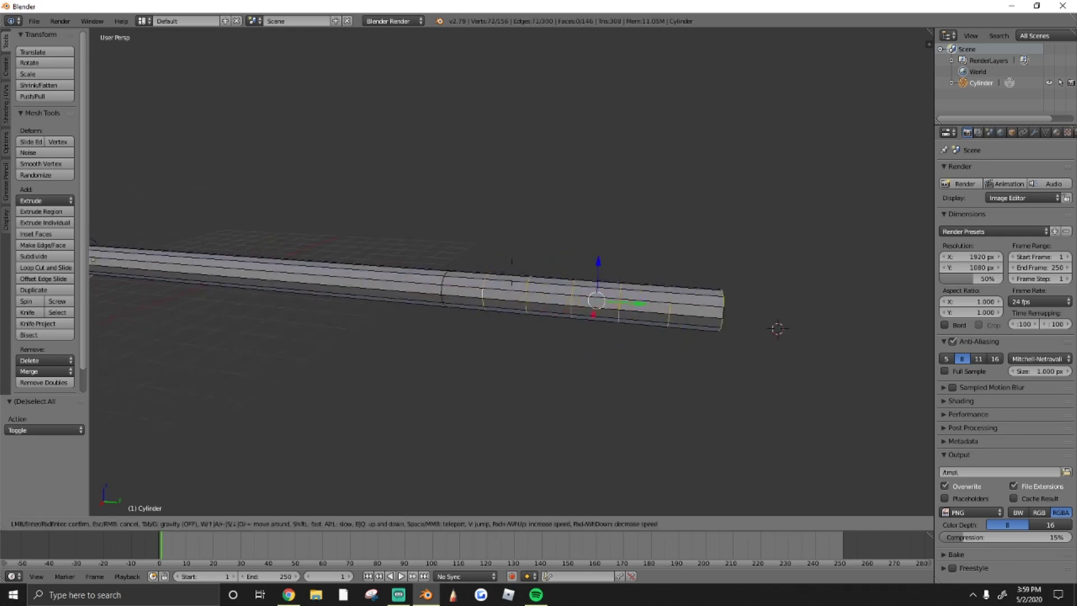
pyautogui.click(558, 279)
pyautogui.press('g')
pyautogui.press('z')
pyautogui.click(575, 308)
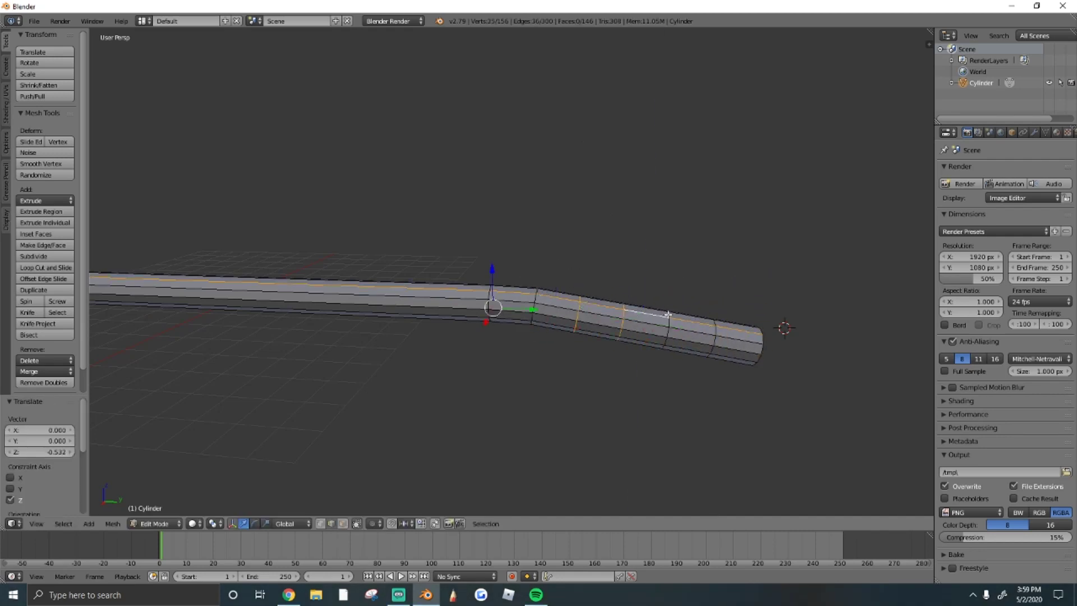
pyautogui.press('a')
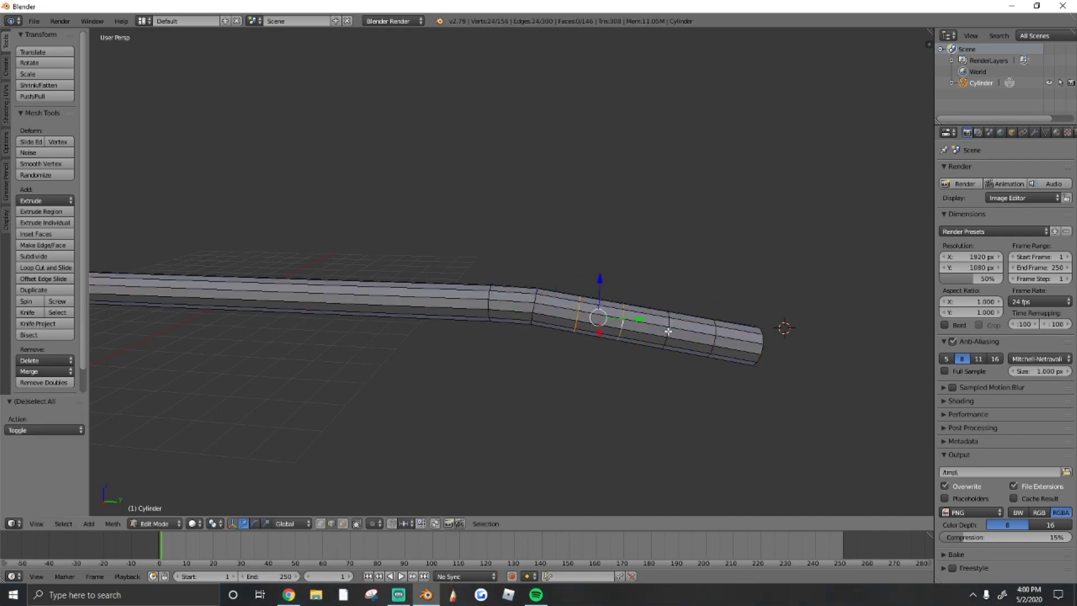
pyautogui.click(728, 358)
# - Lower a single loop near the tip and reposition the tube tip
pyautogui.keyDown('alt'); pyautogui.rightClick(668, 337); pyautogui.keyUp('alt')
pyautogui.press('g')
pyautogui.press('z')
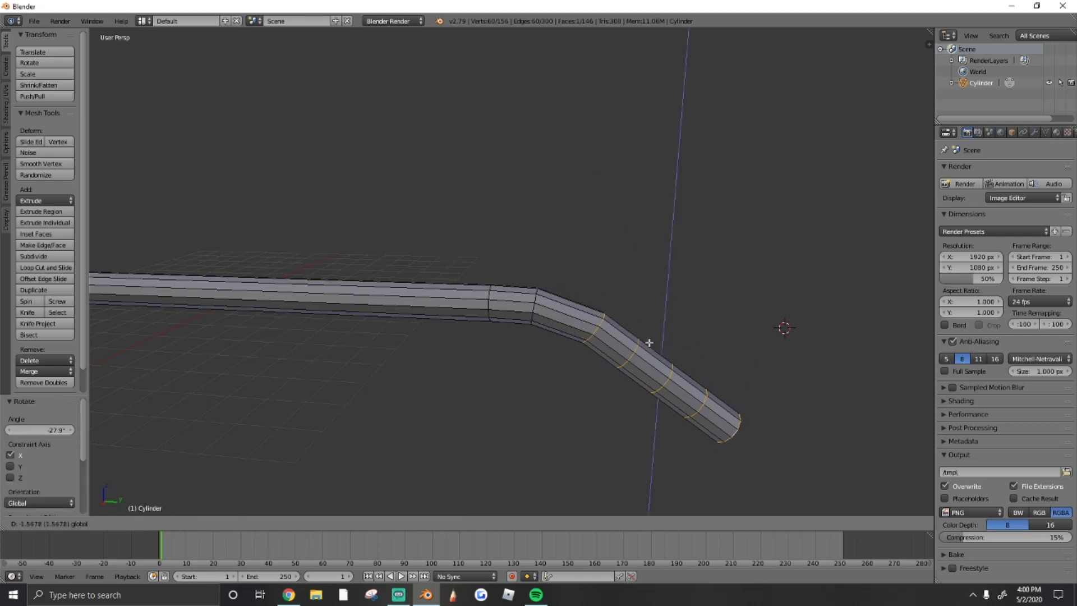
pyautogui.click(634, 354)
pyautogui.press('g')
pyautogui.press('x')
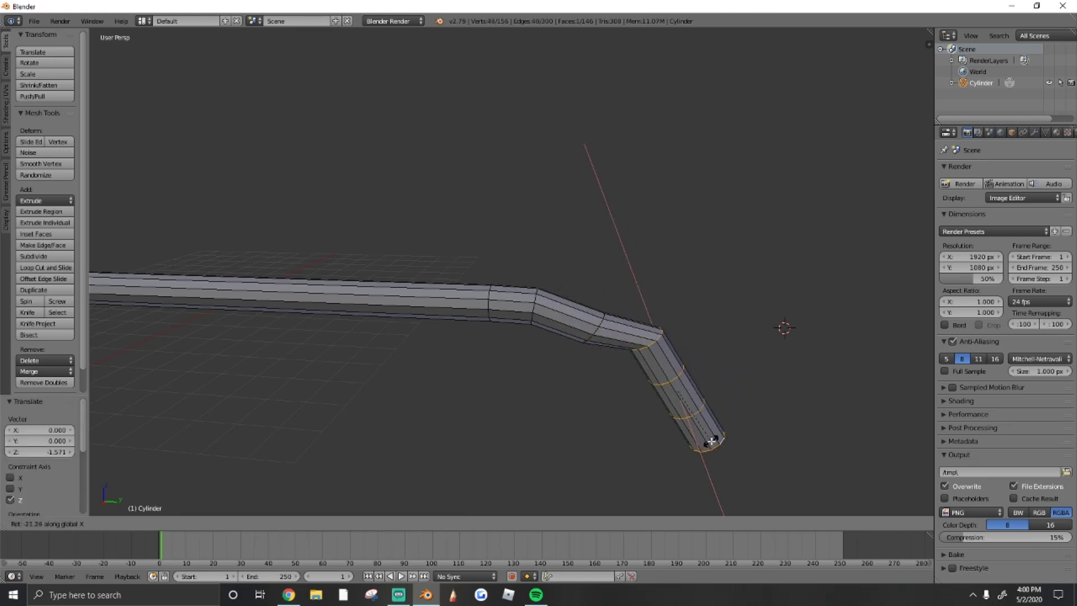
pyautogui.press('y')
pyautogui.press('z')
pyautogui.click(656, 350)
# - Shift the end loop along Y and tilt it about X
pyautogui.hotkey('shift', 'f')
pyautogui.press('Return')
pyautogui.keyDown('alt'); pyautogui.rightClick(638, 294); pyautogui.keyUp('alt')
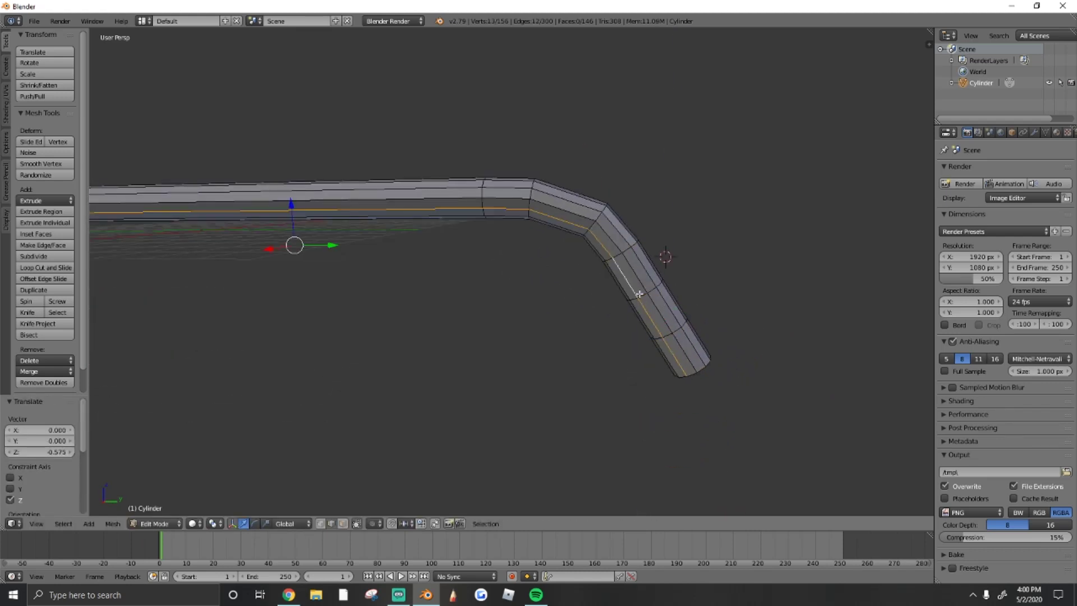
pyautogui.press('g')
pyautogui.press('x')
pyautogui.press('z')
pyautogui.press('y')
pyautogui.click(651, 342)
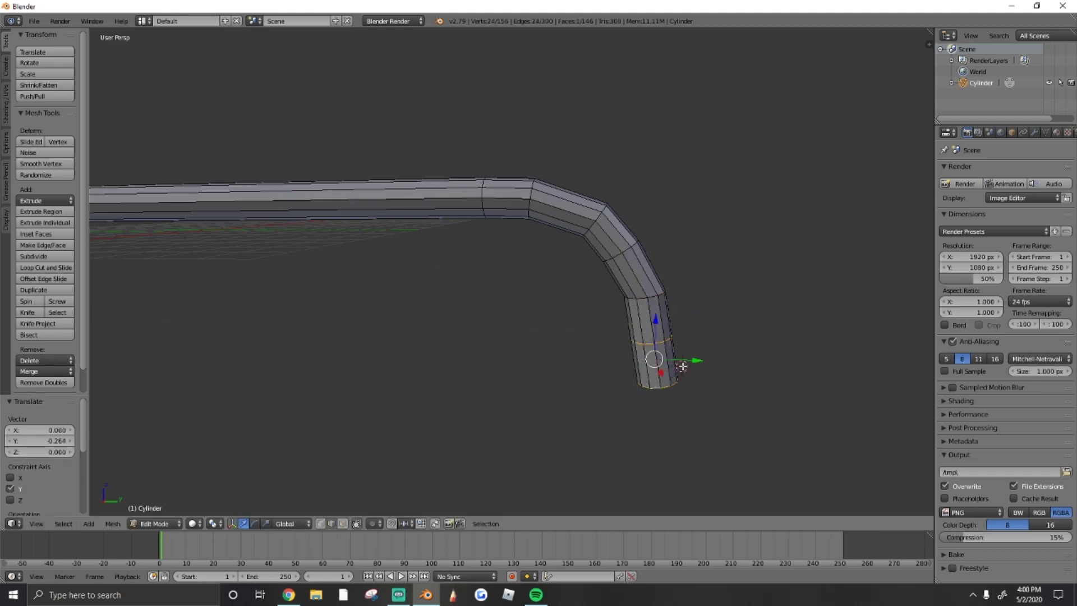
pyautogui.press('x')
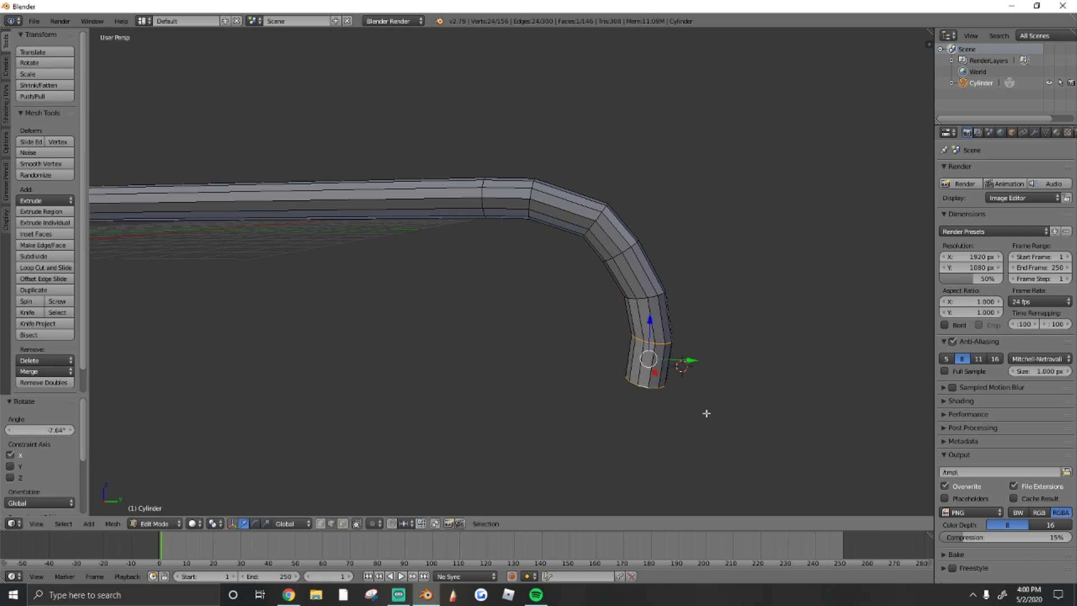
pyautogui.click(714, 416)
# - Extrude a new section from the tube end and rotate it about X to curve back
pyautogui.moveTo(715, 416); pyautogui.dragTo(623, 281, button='middle')
pyautogui.click(674, 275)
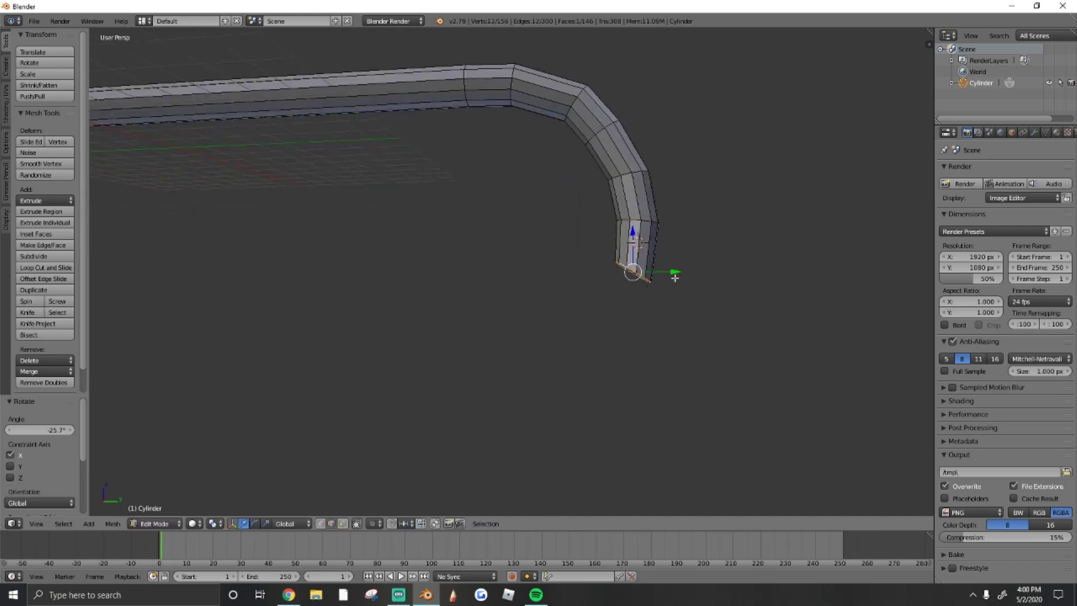
pyautogui.press('e')
pyautogui.click(582, 335)
pyautogui.press('r')
pyautogui.press('x')
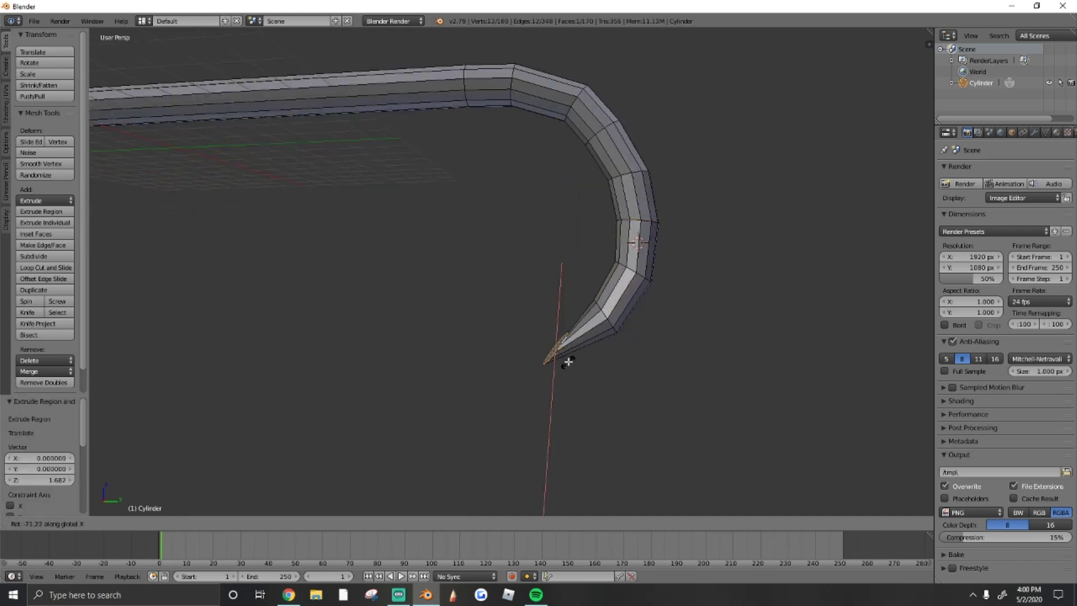
pyautogui.click(563, 349)
pyautogui.scroll(-4, 563, 349)
pyautogui.moveTo(564, 349)
pyautogui.mouseDown(button='middle')
pyautogui.moveTo(595, 449)
pyautogui.moveTo(470, 396)
pyautogui.moveTo(494, 427)
pyautogui.mouseUp(button='middle')
# - Extrude another section and move it along Y as the straight return run
pyautogui.press('e')
pyautogui.click(594, 475)
pyautogui.press('g')
pyautogui.press('y')
pyautogui.click(470, 396)
pyautogui.scroll(2, 494, 427)
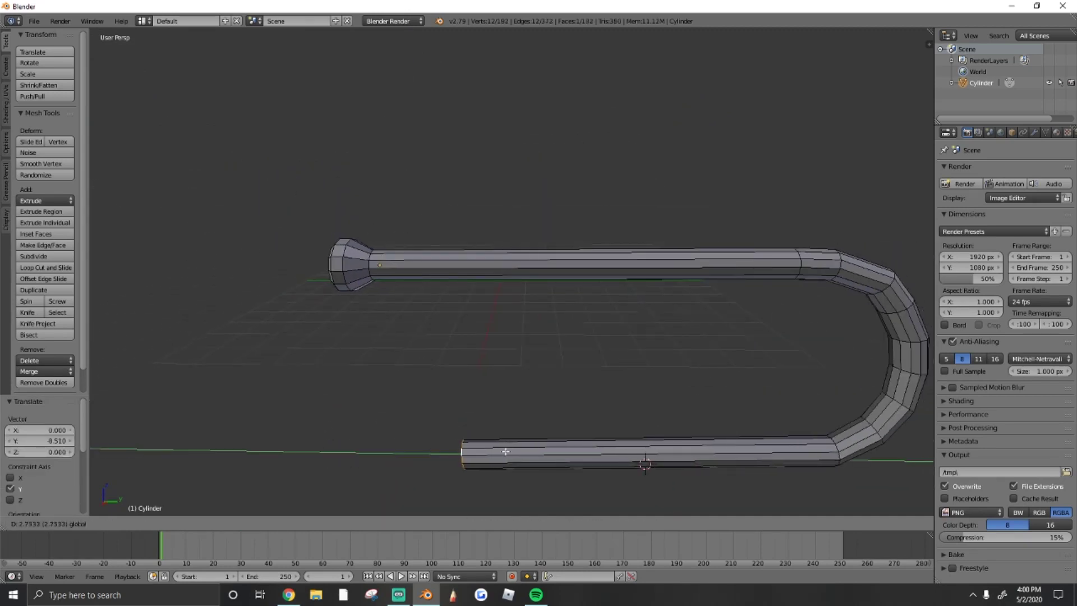
# - Extrude two more tube segments from the end ring, bending each about X
pyautogui.click(577, 449)
pyautogui.press('e')
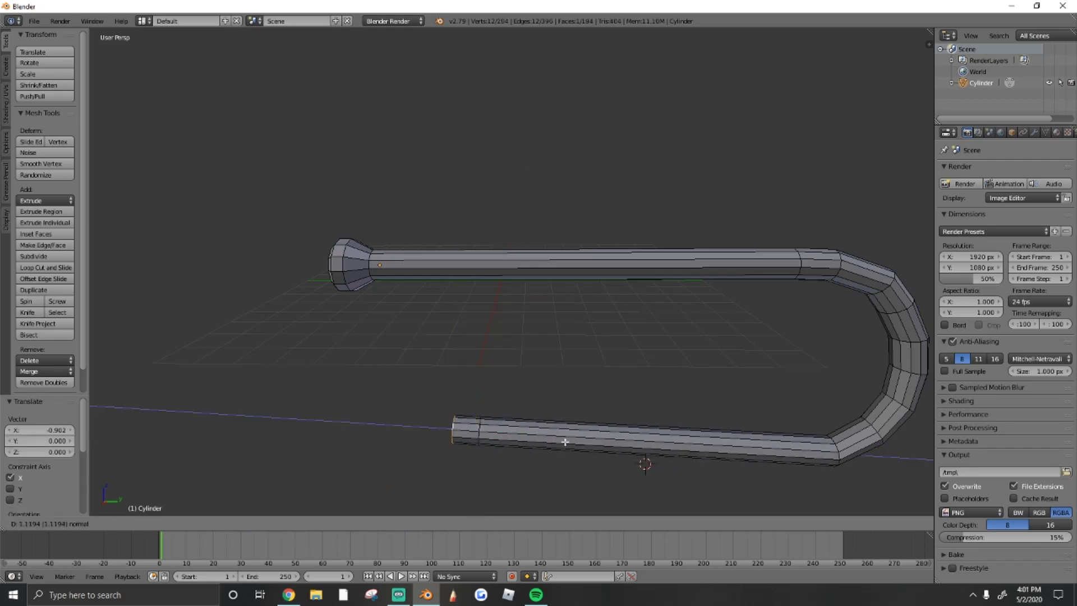
pyautogui.click(526, 461)
pyautogui.click(576, 397)
pyautogui.press('e')
pyautogui.click(563, 435)
pyautogui.press('r')
pyautogui.press('x')
pyautogui.click(543, 382)
# - Extrude further segments upward and slide the end ring under the mouthpiece
pyautogui.press('e')
pyautogui.click(534, 348)
pyautogui.click(511, 380)
pyautogui.press('e')
pyautogui.click(528, 339)
pyautogui.click(485, 386)
pyautogui.press('KP_Decimal')
pyautogui.moveTo(486, 386); pyautogui.dragTo(328, 512, button='middle')
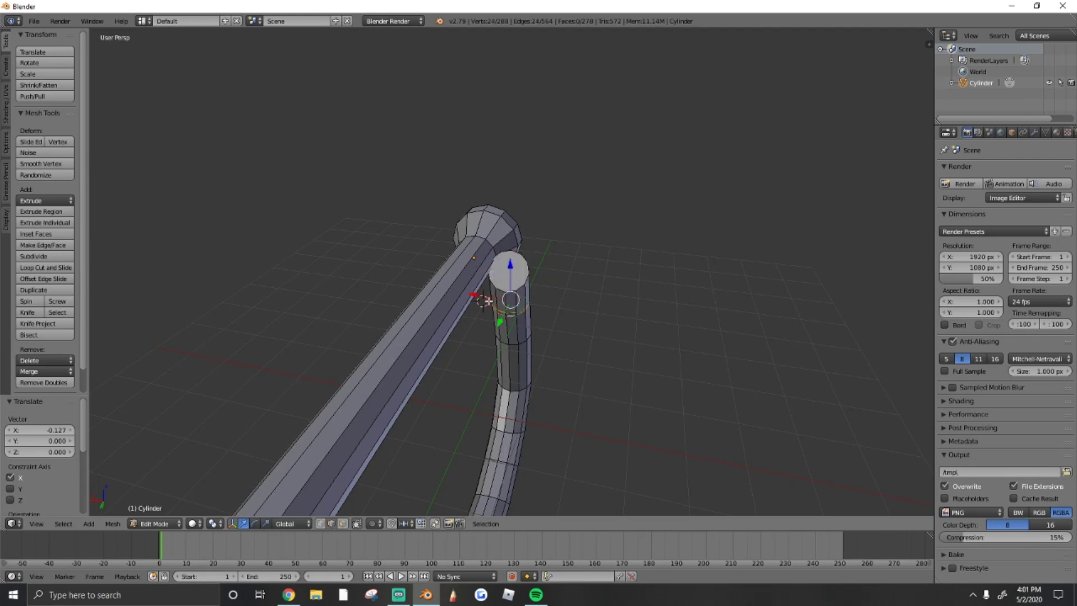
# - Move the end ring and the next ring down the bend along X
pyautogui.press('g')
pyautogui.press('x')
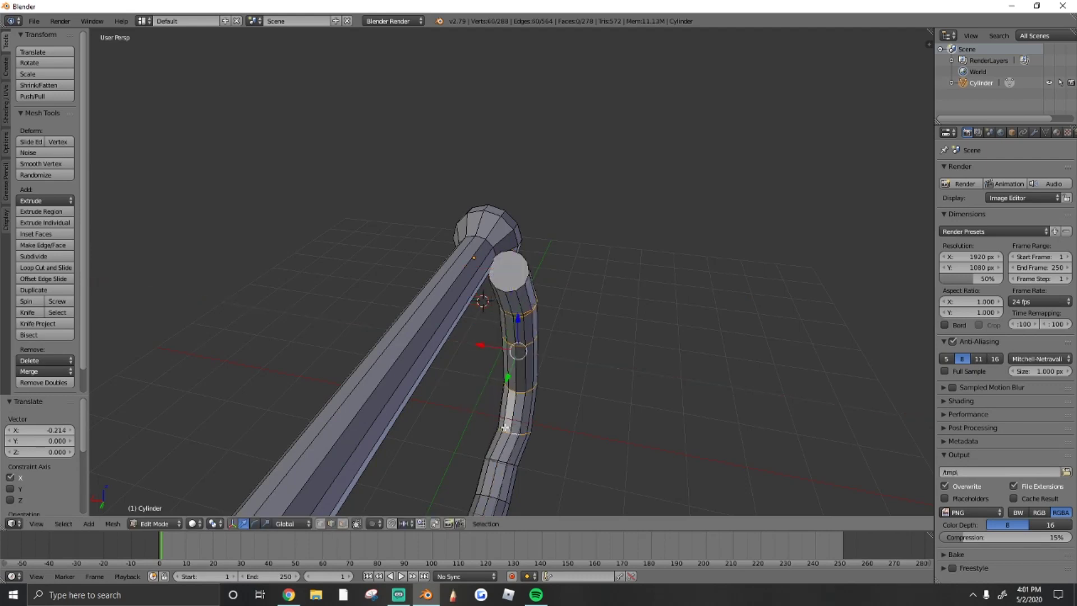
pyautogui.click(488, 336)
pyautogui.rightClick(508, 270)
pyautogui.press('g')
pyautogui.press('x')
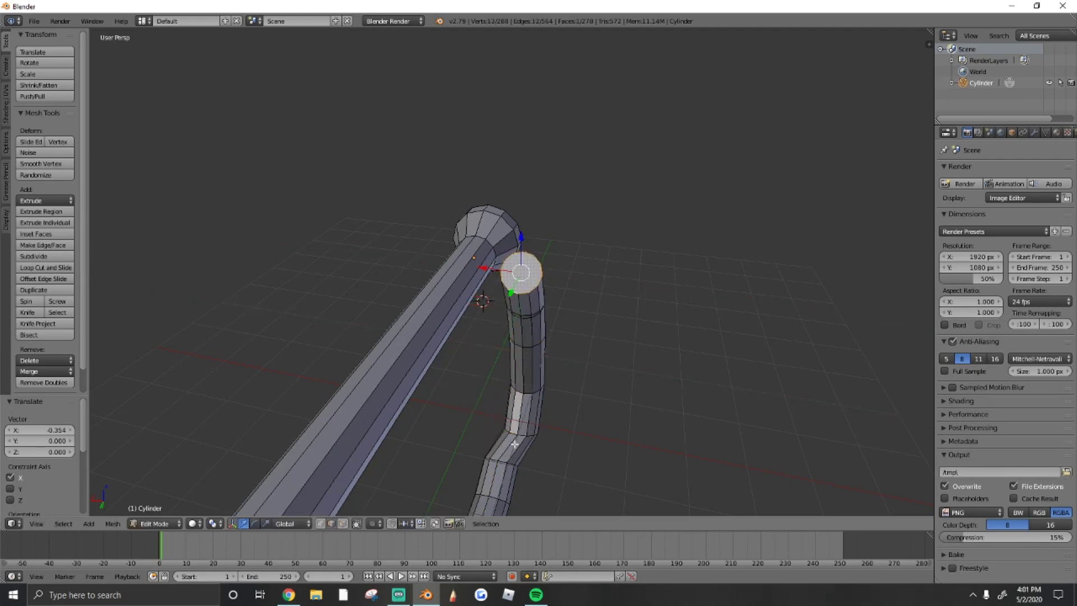
pyautogui.moveTo(478, 458); pyautogui.dragTo(481, 348, button='middle')
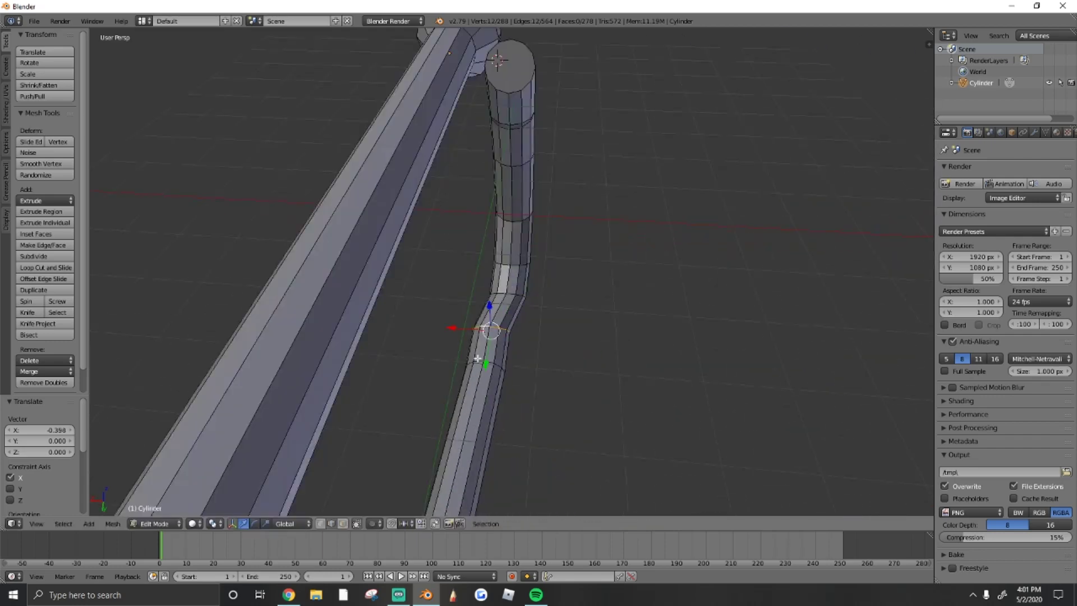
# - Shift the remaining bend rings along X so the tube meets beside the mouthpiece
pyautogui.press('g')
pyautogui.press('x')
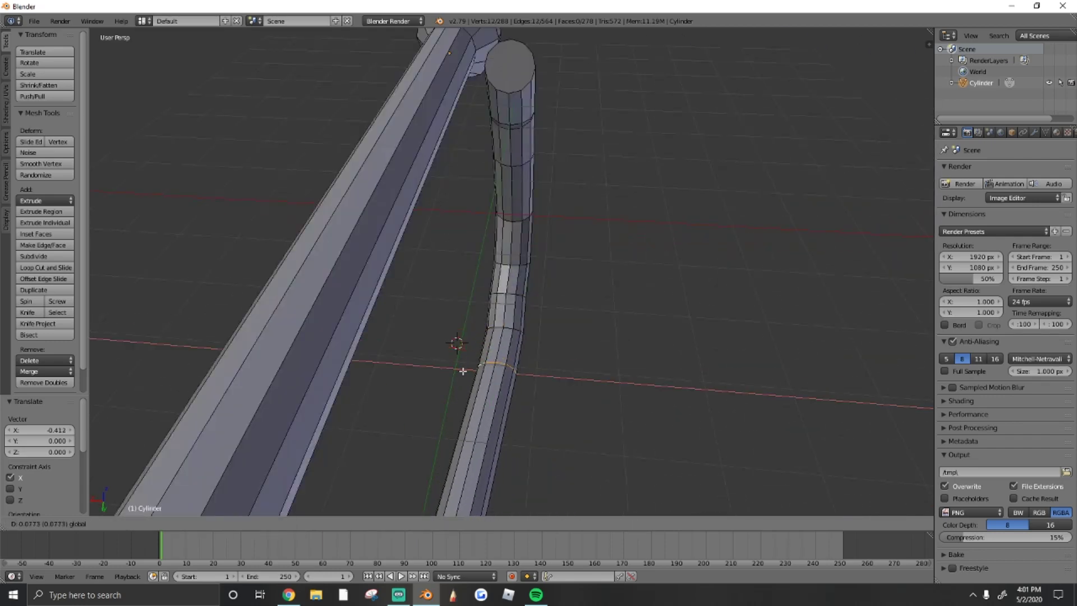
pyautogui.click(463, 371)
pyautogui.moveTo(463, 371); pyautogui.dragTo(377, 315, button='middle')
pyautogui.scroll(3, 377, 315)
pyautogui.keyDown('alt'); pyautogui.rightClick(601, 312); pyautogui.keyUp('alt')
pyautogui.click(589, 315)
pyautogui.scroll(-4, 589, 315)
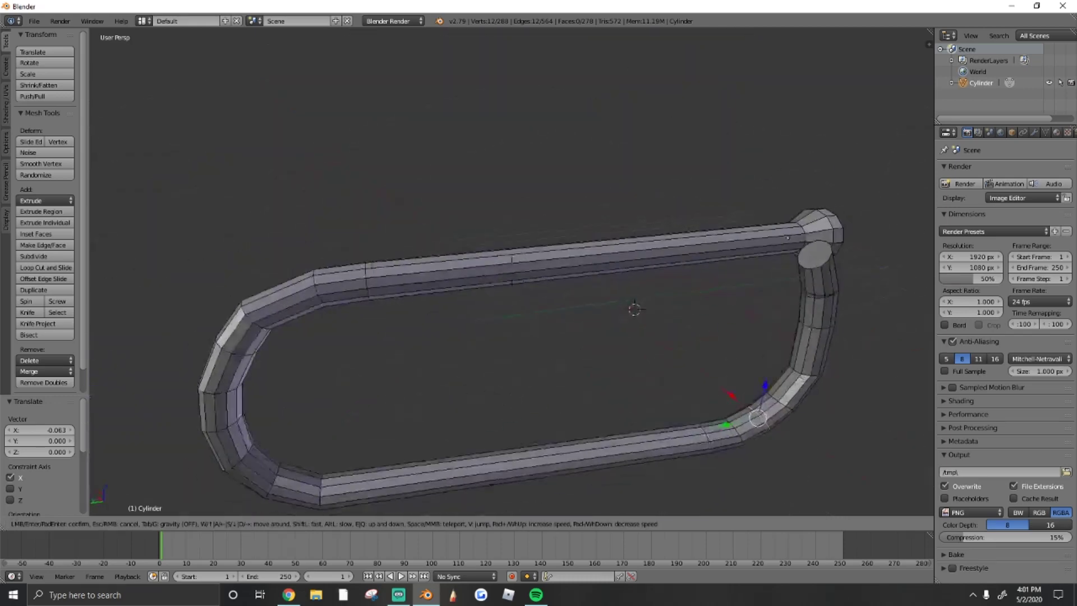
# - Turn the tube's end face back over the loop and raise it along Z
pyautogui.moveTo(589, 316); pyautogui.dragTo(512, 272, button='middle')
pyautogui.scroll(4, 512, 273)
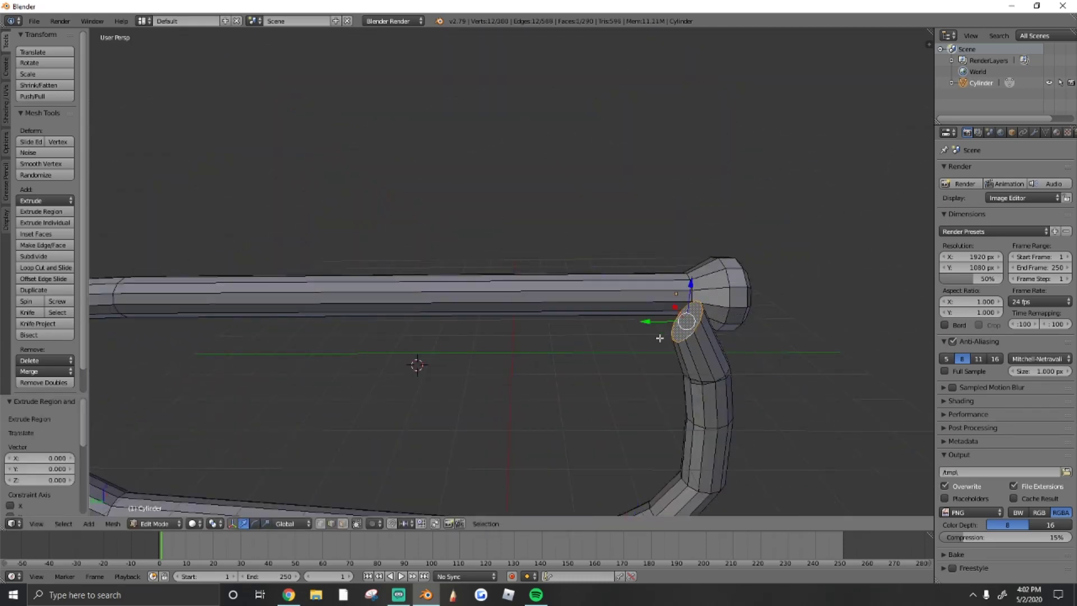
pyautogui.moveTo(659, 328); pyautogui.dragTo(597, 327)
pyautogui.click(810, 343)
pyautogui.scroll(-3, 811, 343)
pyautogui.moveTo(810, 343); pyautogui.dragTo(681, 307, button='middle')
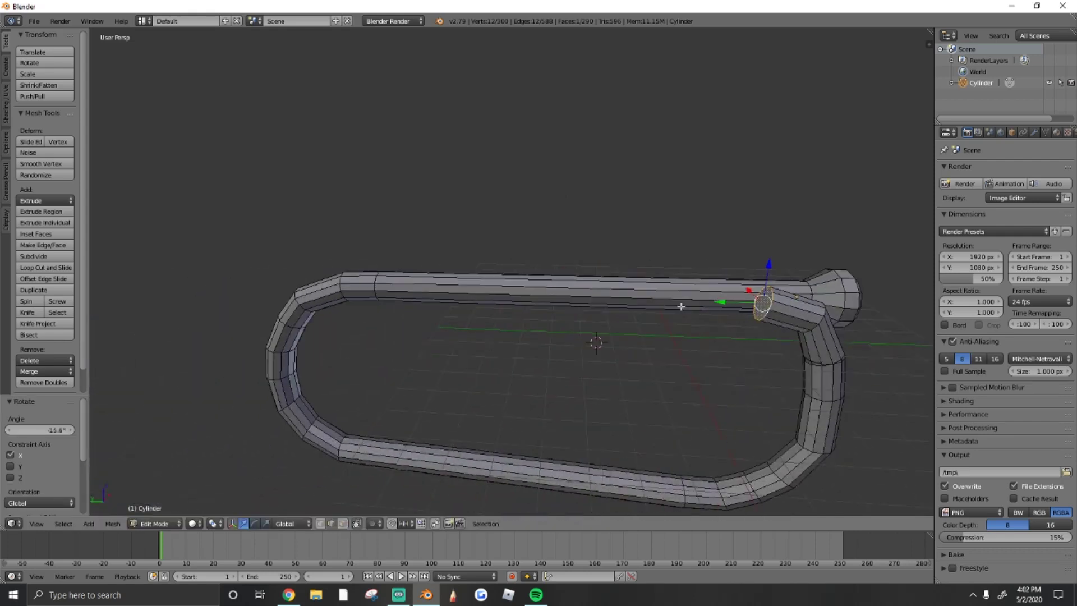
pyautogui.rightClick(577, 293)
pyautogui.press('g')
pyautogui.press('z')
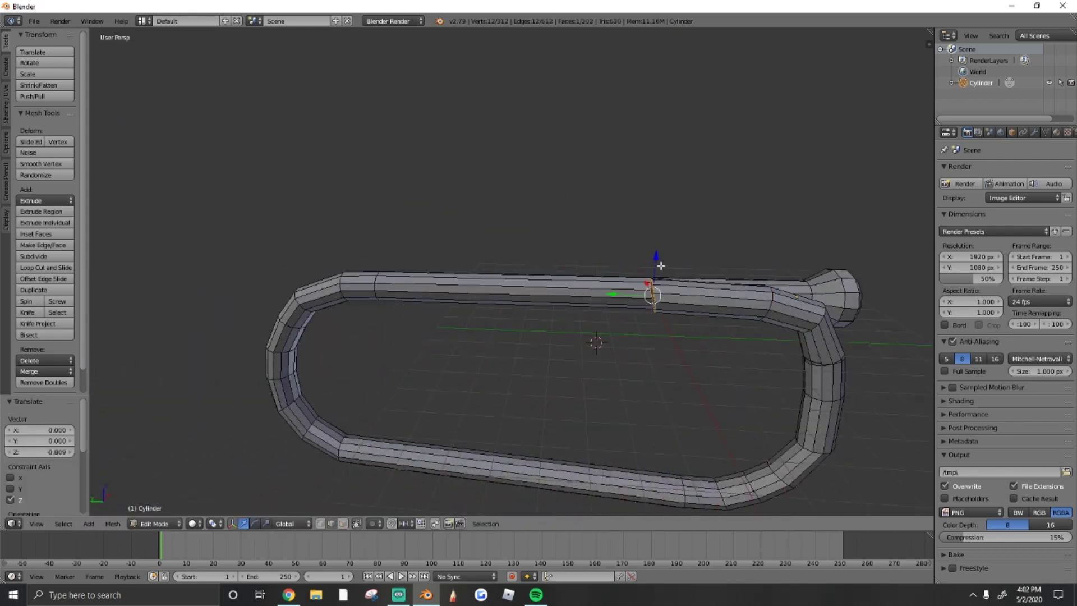
pyautogui.moveTo(661, 265); pyautogui.dragTo(522, 276, button='middle')
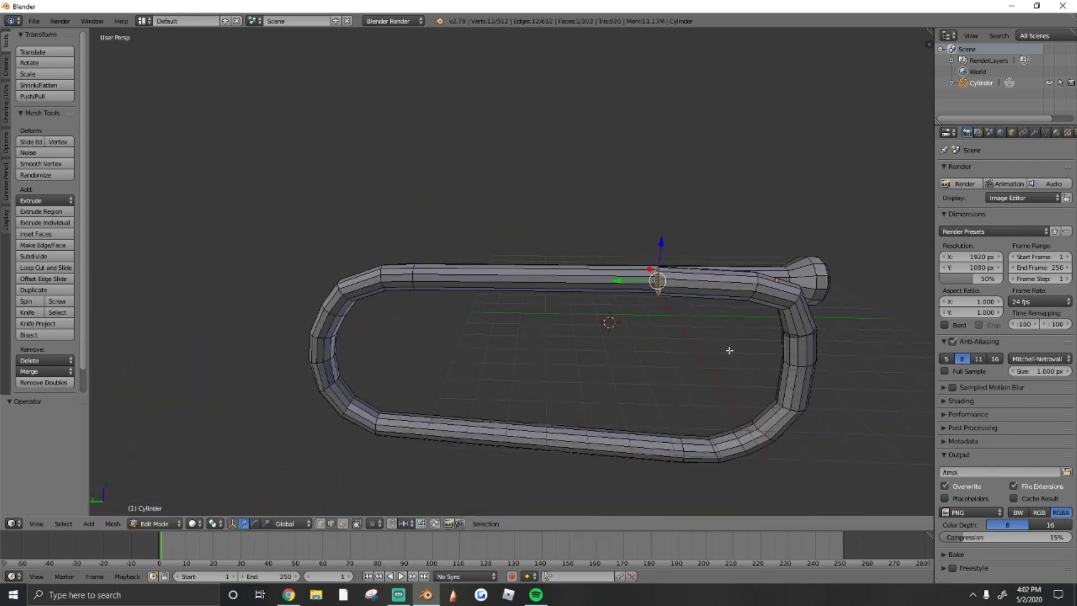
# - Extrude the end into a long, slightly widened straight pipe along X, past the loop's far bend
pyautogui.press('e')
pyautogui.click(398, 331)
pyautogui.press('g')
pyautogui.press('x')
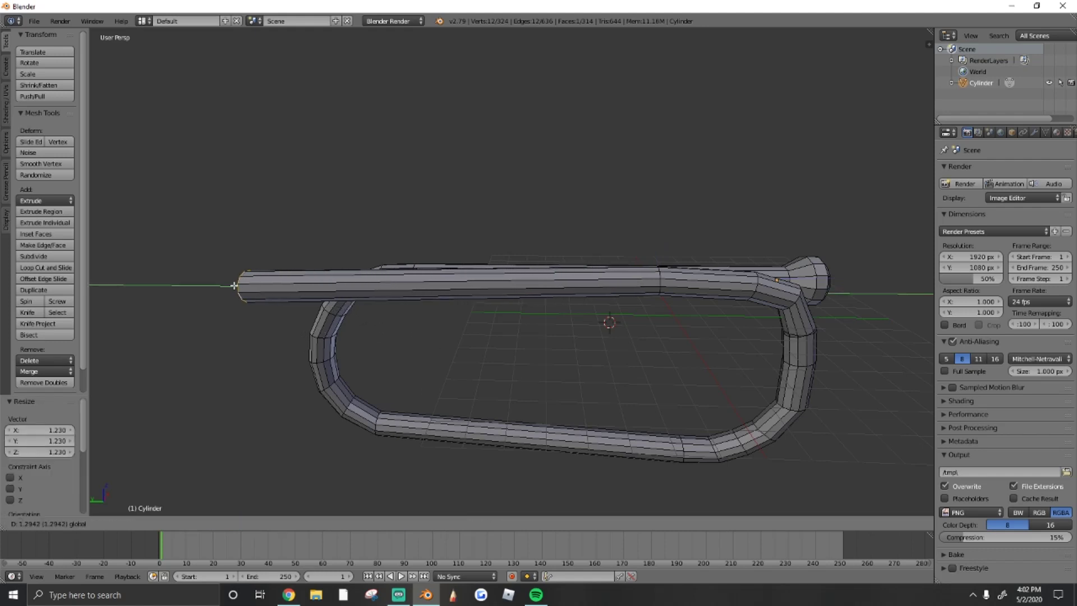
pyautogui.click(412, 322)
pyautogui.press('g')
pyautogui.press('z')
pyautogui.press('Return')
pyautogui.press('KP_Decimal')
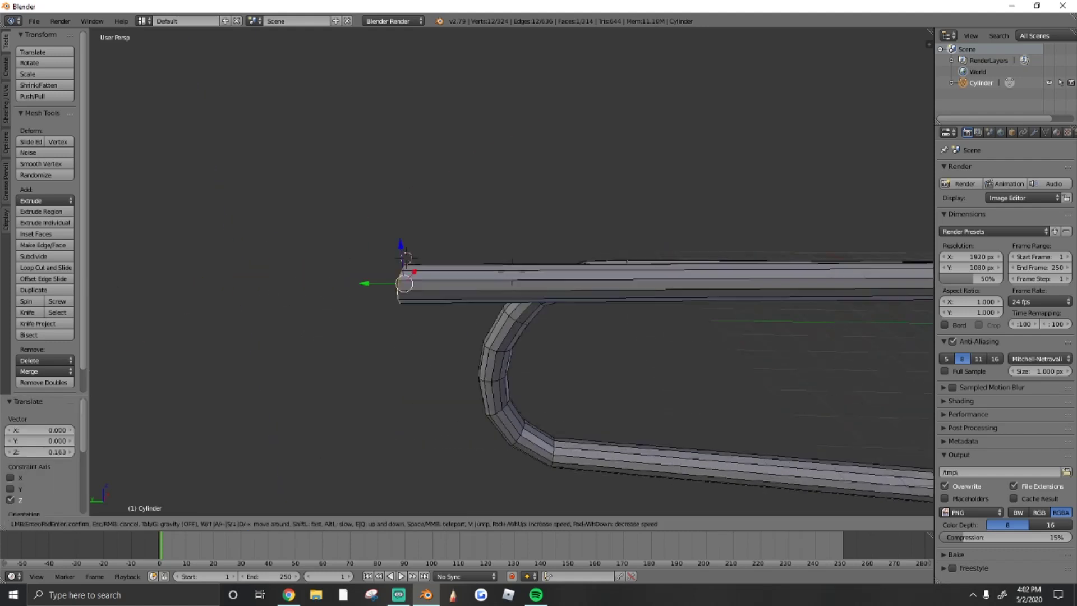
# - Scale up the pipe end and extrude widening segments to start the bell flare
pyautogui.press('s')
pyautogui.click(549, 239)
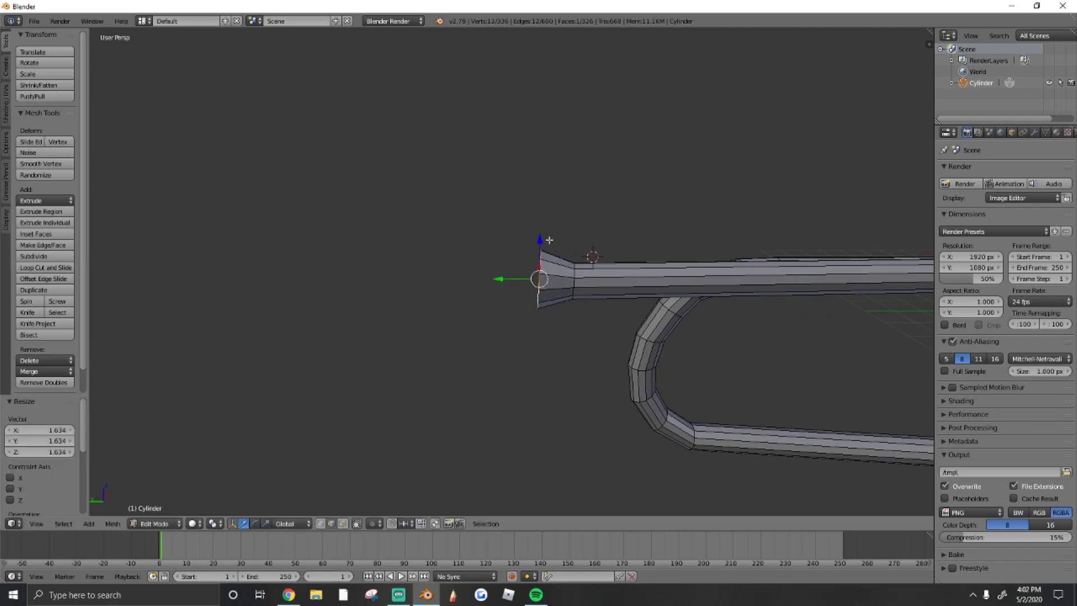
pyautogui.press('e')
pyautogui.click(638, 303)
pyautogui.click(672, 299)
pyautogui.press('e')
pyautogui.click(561, 293)
pyautogui.press('s')
pyautogui.click(559, 293)
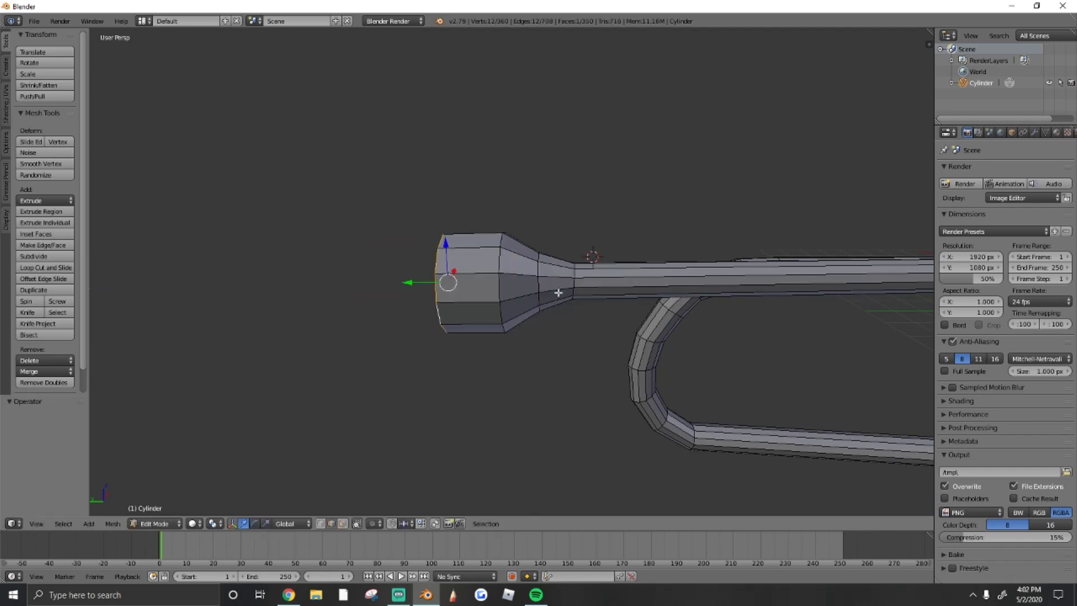
pyautogui.click(733, 307)
pyautogui.scroll(-3, 729, 306)
pyautogui.scroll(2, 571, 303)
pyautogui.scroll(1, 570, 303)
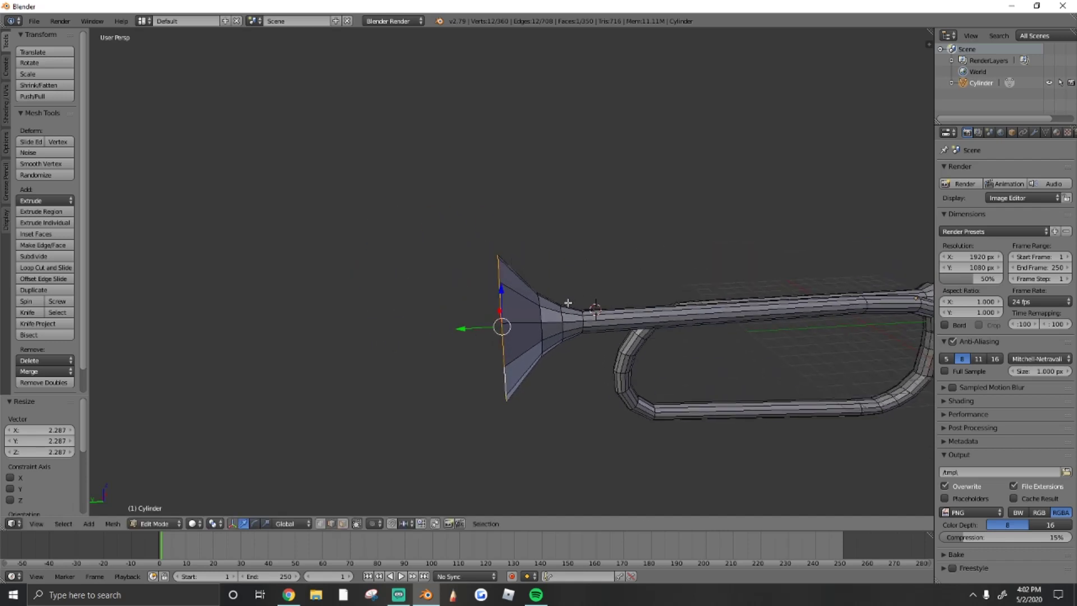
# - Extrude and scale the bell rim wider, then frame the bell from the side
pyautogui.press('e')
pyautogui.click(600, 366)
pyautogui.press('s')
pyautogui.click(596, 367)
pyautogui.press('e')
pyautogui.rightClick(581, 366)
pyautogui.hotkey('shift', 'f')
pyautogui.press('a')
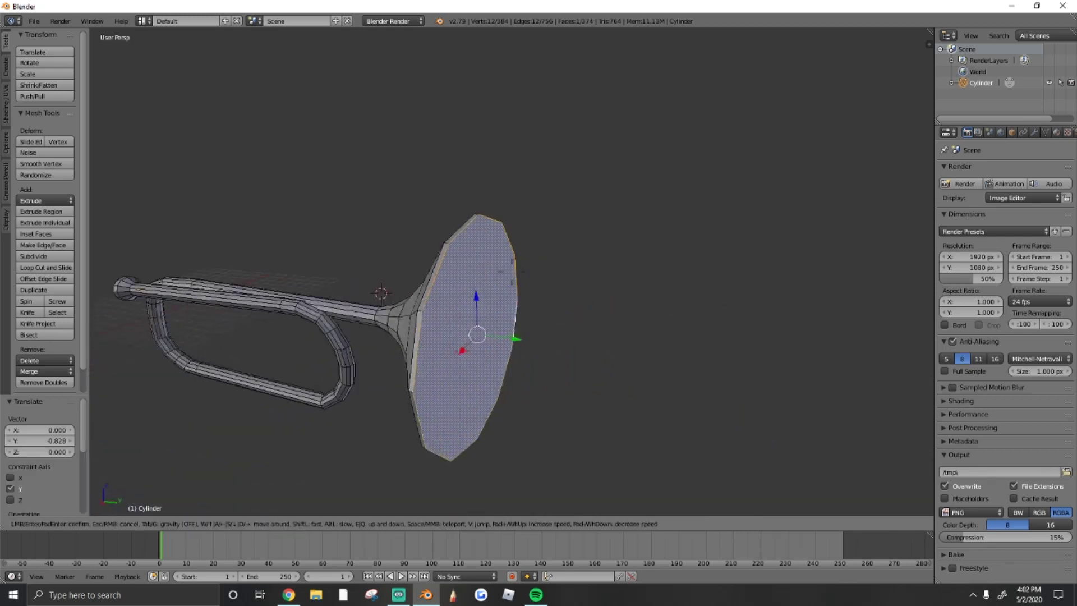
pyautogui.press('Return')
# - Inset the bell mouth, extrude and shrink it inward, and add a loop cut around the bell
pyautogui.press('i')
pyautogui.click(729, 336)
pyautogui.press('e')
pyautogui.press('s')
pyautogui.click(621, 358)
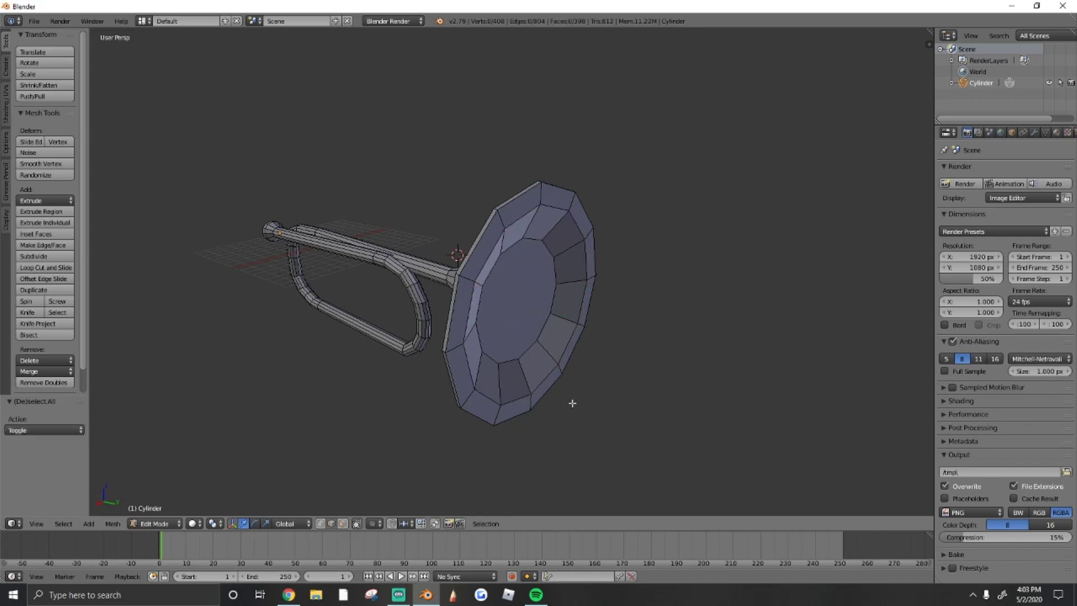
pyautogui.click(489, 395)
pyautogui.click(593, 409)
# - Shrink the bell's inner face to 0.275 and push it inward along X
pyautogui.press('a')
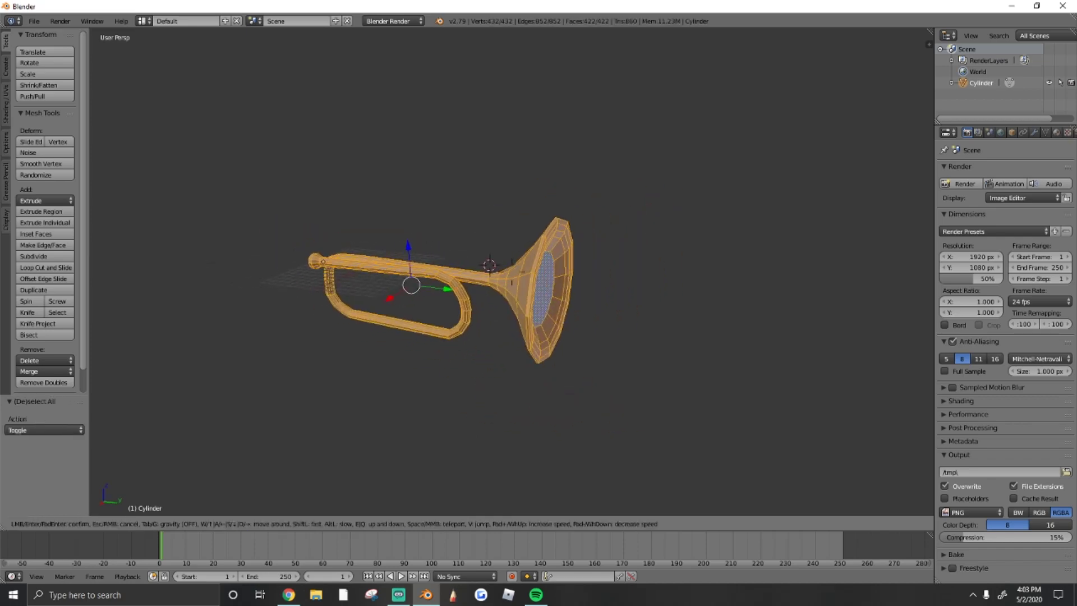
pyautogui.scroll(3, 509, 272)
pyautogui.moveTo(509, 272); pyautogui.dragTo(698, 392, button='middle')
pyautogui.rightClick(698, 393)
pyautogui.press('s')
pyautogui.click(621, 357)
pyautogui.press('g')
pyautogui.press('y')
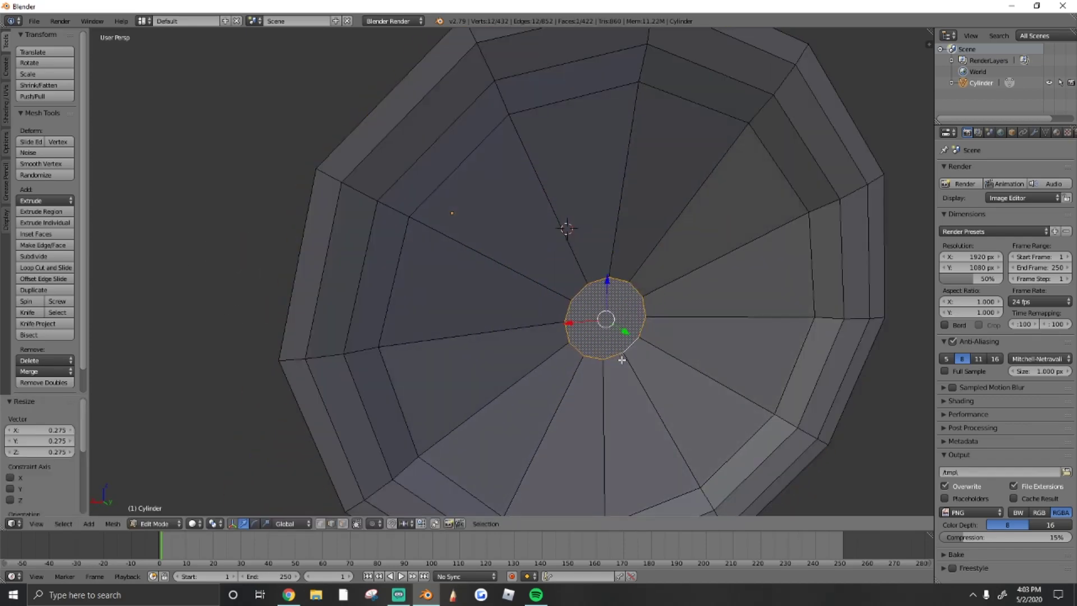
pyautogui.press('x')
pyautogui.click(620, 337)
pyautogui.scroll(-5, 620, 336)
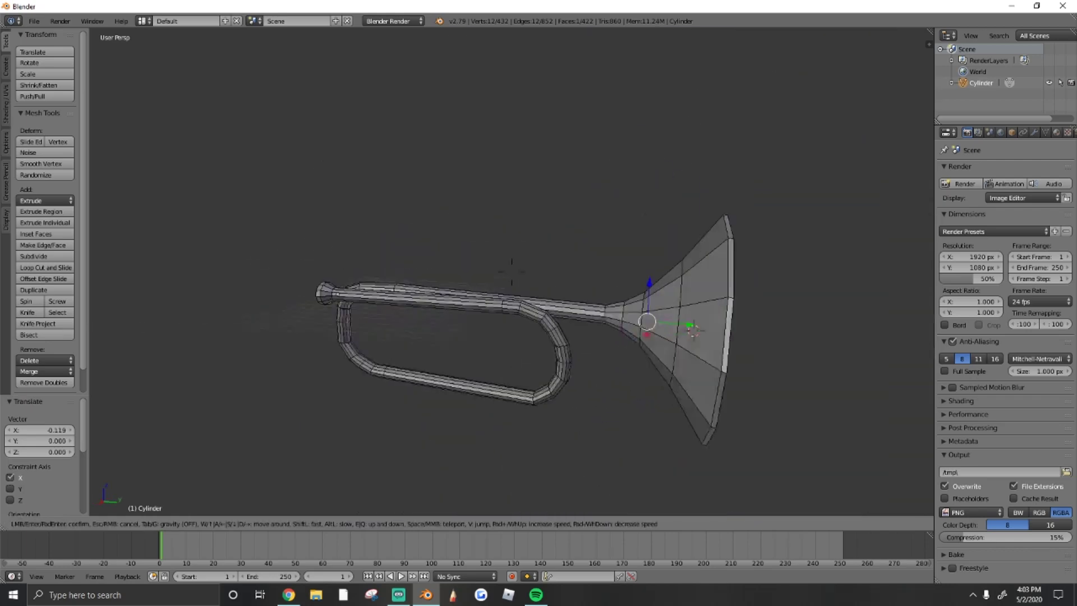
pyautogui.moveTo(621, 336); pyautogui.dragTo(512, 272, button='middle')
pyautogui.scroll(4, 511, 271)
# - Select the curved return tube's rings and shift them sideways along X
pyautogui.press('a')
pyautogui.press('a')
pyautogui.scroll(-5, 512, 272)
pyautogui.moveTo(638, 233); pyautogui.dragTo(584, 224, button='middle')
pyautogui.press('a')
pyautogui.scroll(4, 585, 224)
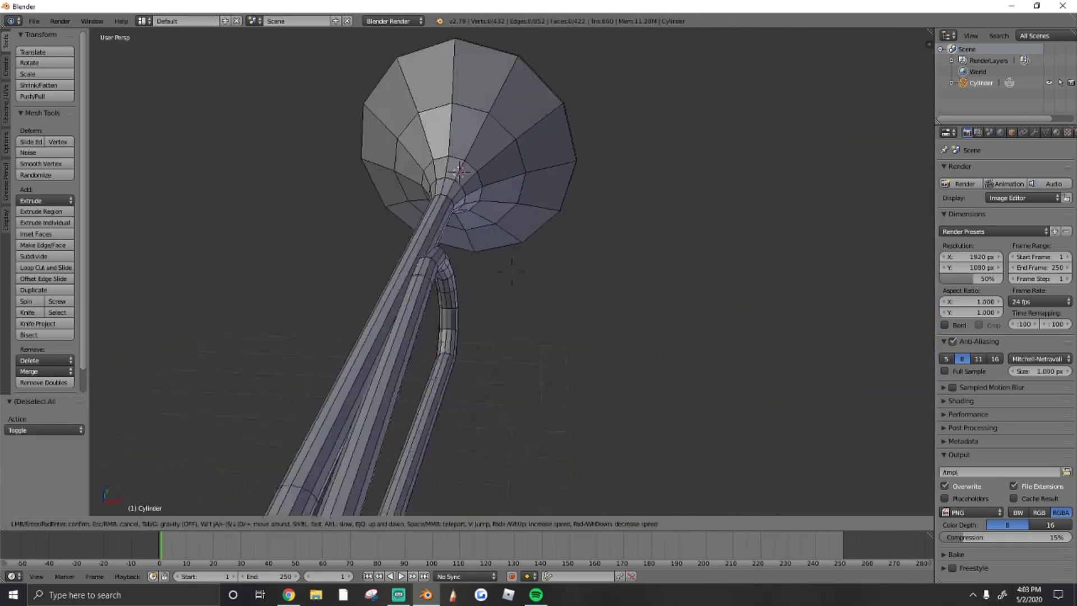
pyautogui.keyDown('alt'); pyautogui.rightClick(436, 311); pyautogui.keyUp('alt')
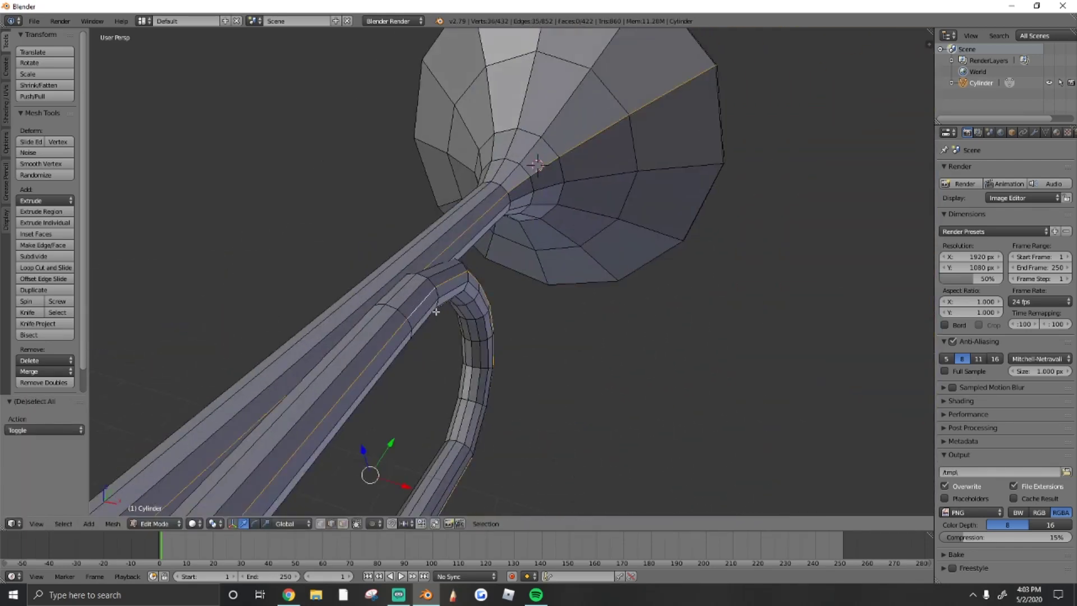
pyautogui.keyDown('alt'); pyautogui.rightClick(477, 282); pyautogui.keyUp('alt')
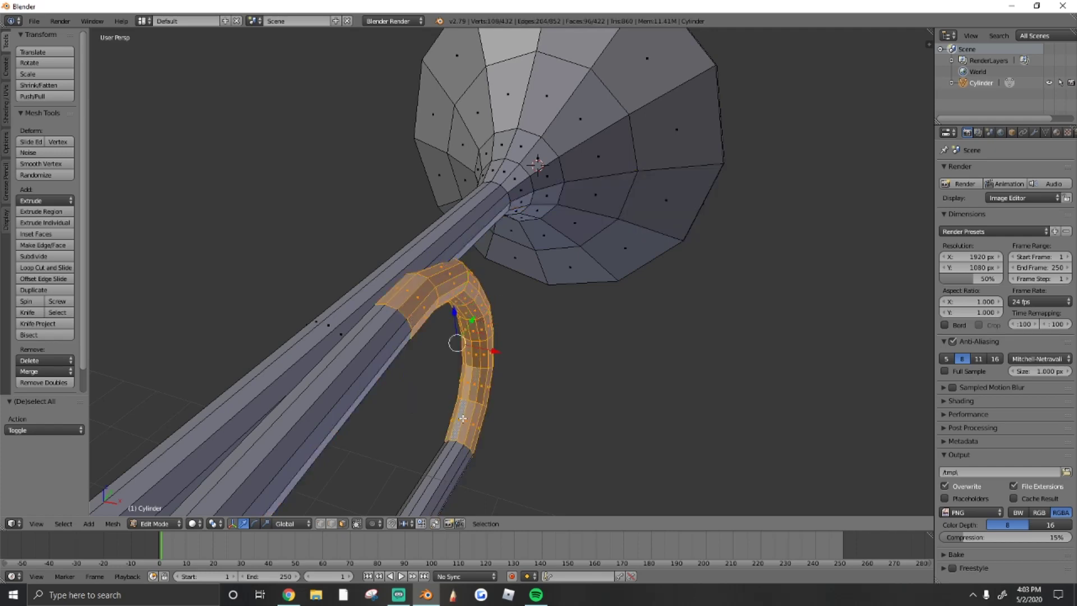
pyautogui.press('g')
pyautogui.press('x')
pyautogui.click(505, 393)
# - Readjust the curved tube's position along X
pyautogui.scroll(-4, 505, 392)
pyautogui.moveTo(505, 392)
pyautogui.mouseDown(button='middle')
pyautogui.moveTo(603, 273)
pyautogui.moveTo(693, 330)
pyautogui.mouseUp(button='middle')
pyautogui.press('g')
pyautogui.press('x')
pyautogui.click(604, 272)
pyautogui.click(689, 335)
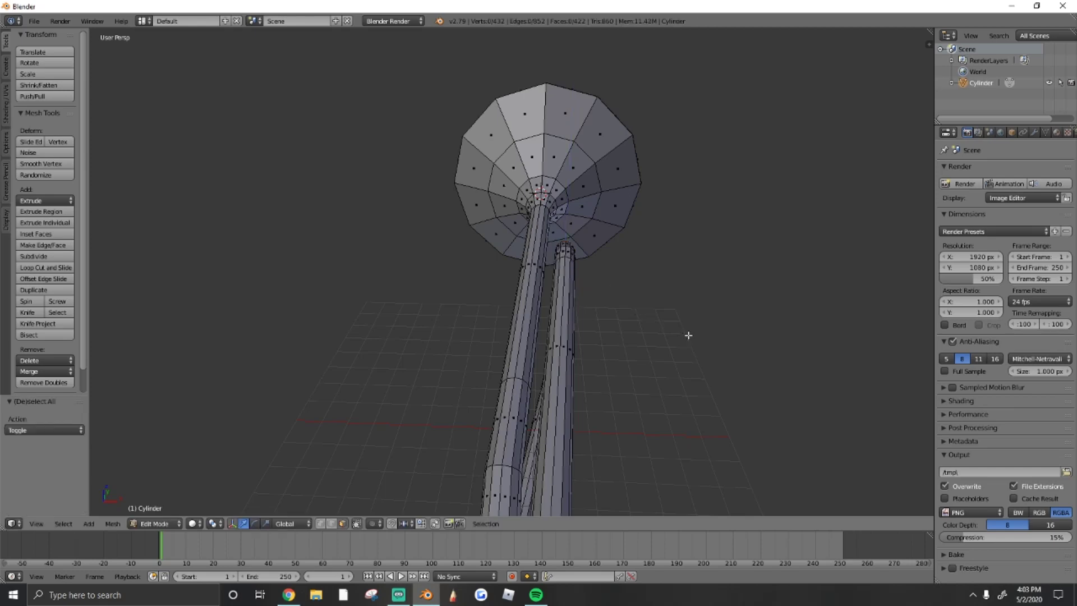
# - Reframe the trumpet and select a face ring at the mouthpiece
pyautogui.press('a')
pyautogui.press('a')
pyautogui.hotkey('shift', 'f')
pyautogui.click(506, 304)
pyautogui.keyDown('alt'); pyautogui.rightClick(506, 305); pyautogui.keyUp('alt')
# - Enlarge the mouthpiece face ring and shrink the adjacent edge loop
pyautogui.press('s')
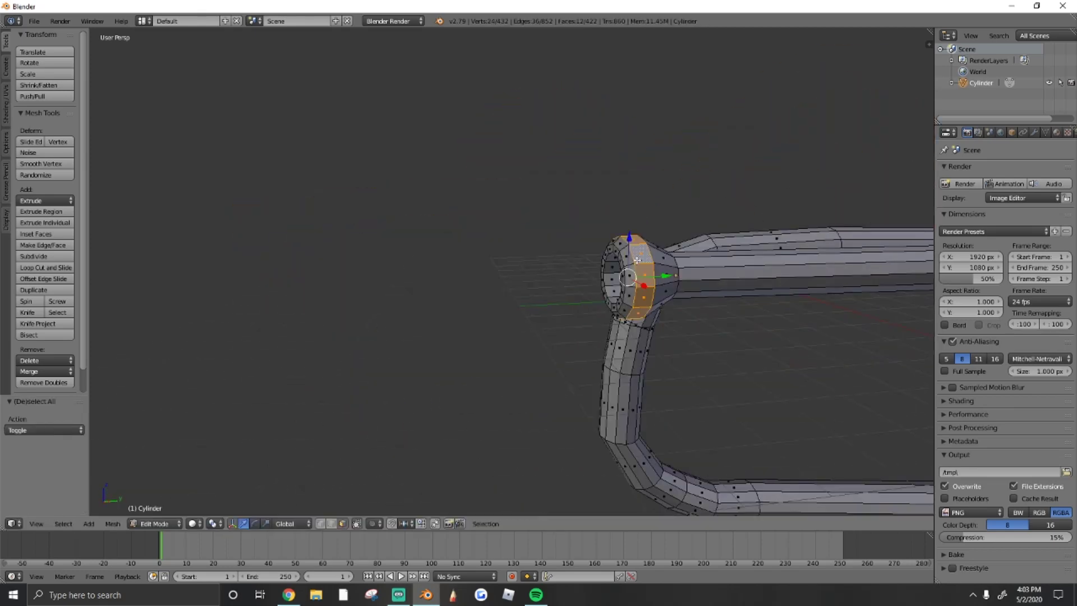
pyautogui.click(506, 304)
pyautogui.scroll(-4, 506, 304)
pyautogui.scroll(5, 506, 304)
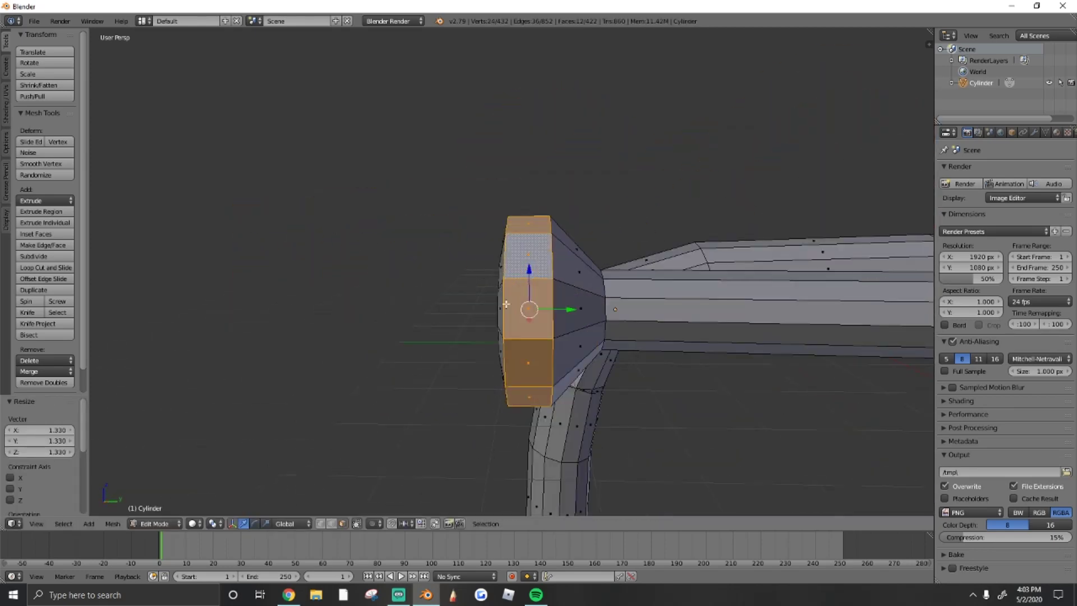
pyautogui.keyDown('alt'); pyautogui.rightClick(553, 335); pyautogui.keyUp('alt')
pyautogui.press('s')
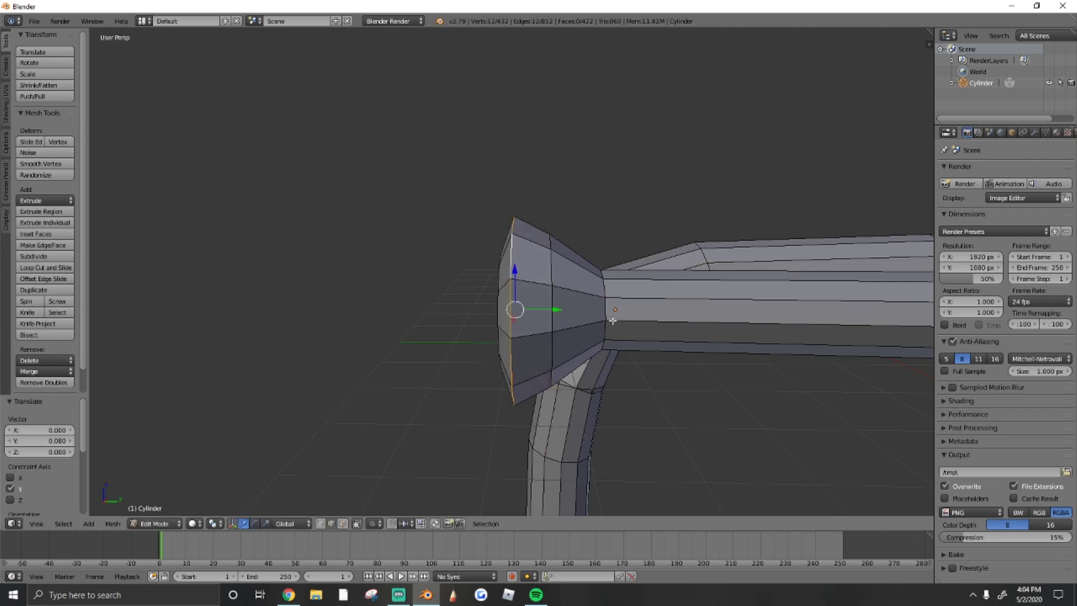
pyautogui.scroll(-2, 613, 321)
pyautogui.moveTo(613, 321); pyautogui.dragTo(651, 337, button='middle')
pyautogui.keyDown('alt'); pyautogui.rightClick(647, 335); pyautogui.keyUp('alt')
# - Select the whole mesh and switch modes from the mode menu, staying in Edit Mode
pyautogui.press('a')
pyautogui.hotkey('shift', 'f')
pyautogui.click(162, 523)
pyautogui.scroll(2, 512, 275)
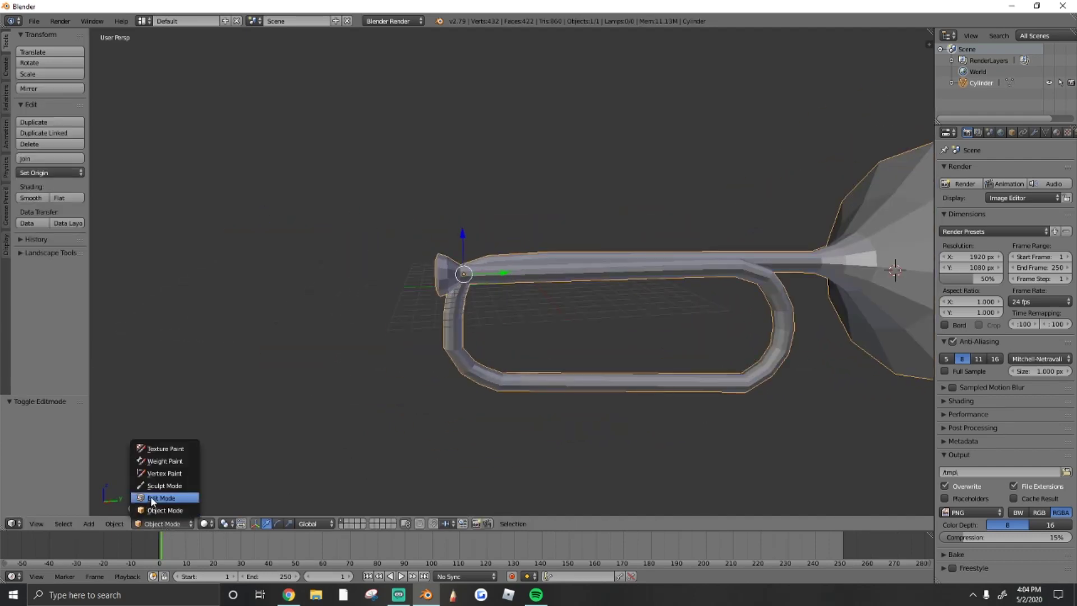
pyautogui.click(150, 501)
pyautogui.scroll(3, 468, 266)
# - Select the mouthpiece geometry and shift it -0.343 along Y to line up with the top pipe
pyautogui.press('l')
pyautogui.moveTo(470, 247); pyautogui.dragTo(544, 299, button='middle')
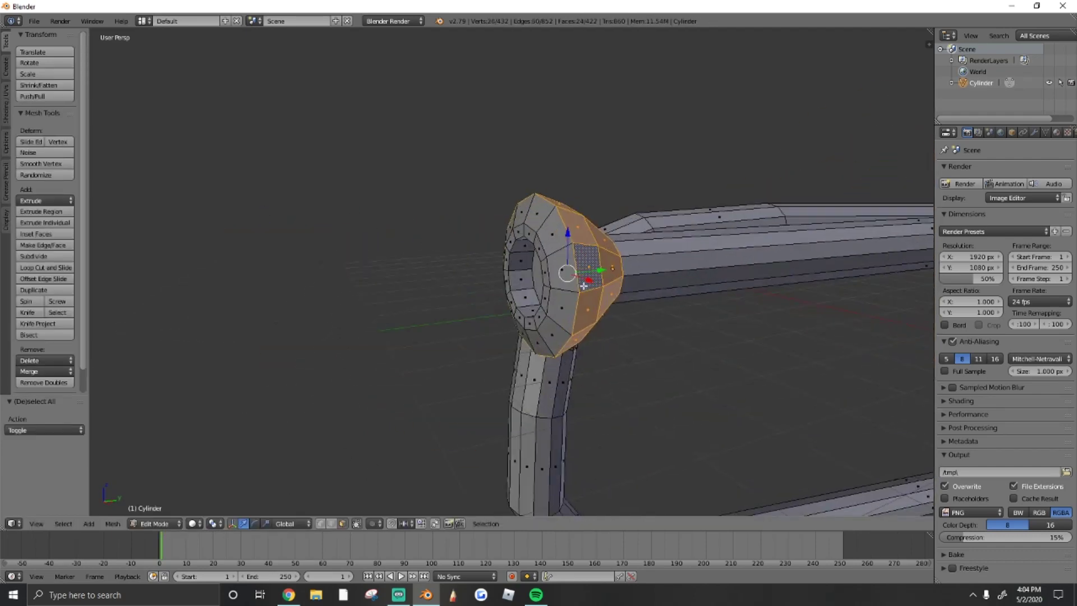
pyautogui.keyDown('alt'); pyautogui.keyDown('shift'); pyautogui.rightClick(544, 299); pyautogui.keyUp('shift'); pyautogui.keyUp('alt')
pyautogui.keyDown('alt'); pyautogui.keyDown('shift'); pyautogui.rightClick(603, 282); pyautogui.keyUp('shift'); pyautogui.keyUp('alt')
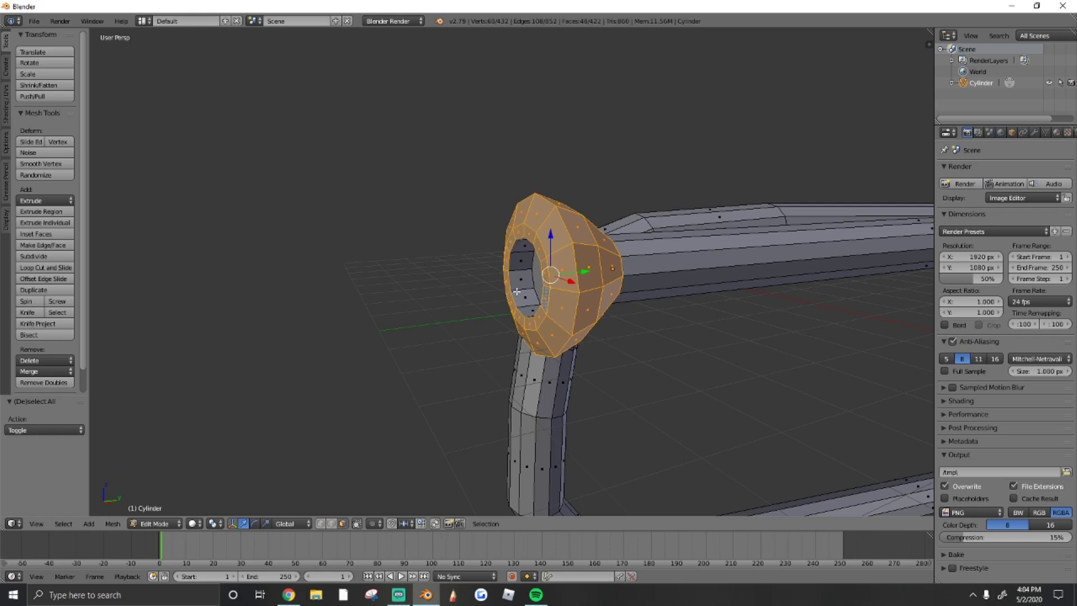
pyautogui.scroll(-5, 536, 275)
pyautogui.press('g')
pyautogui.press('y')
# - Select the whole trumpet and return to Object Mode with a side view
pyautogui.press('Return')
pyautogui.hotkey('shift', 'f')
pyautogui.press('a')
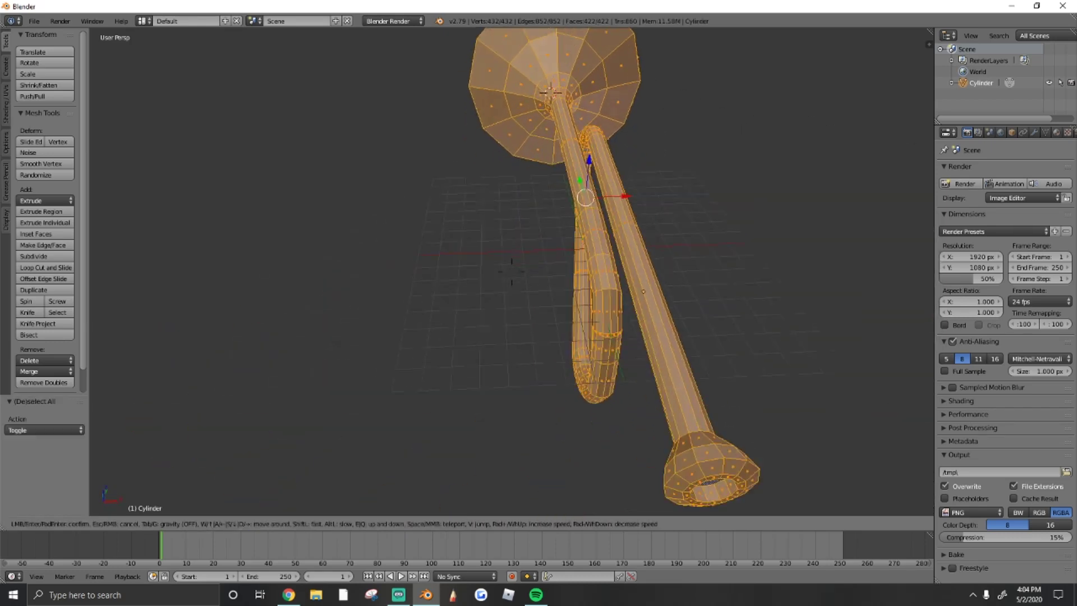
pyautogui.click(513, 275)
pyautogui.press('Tab')
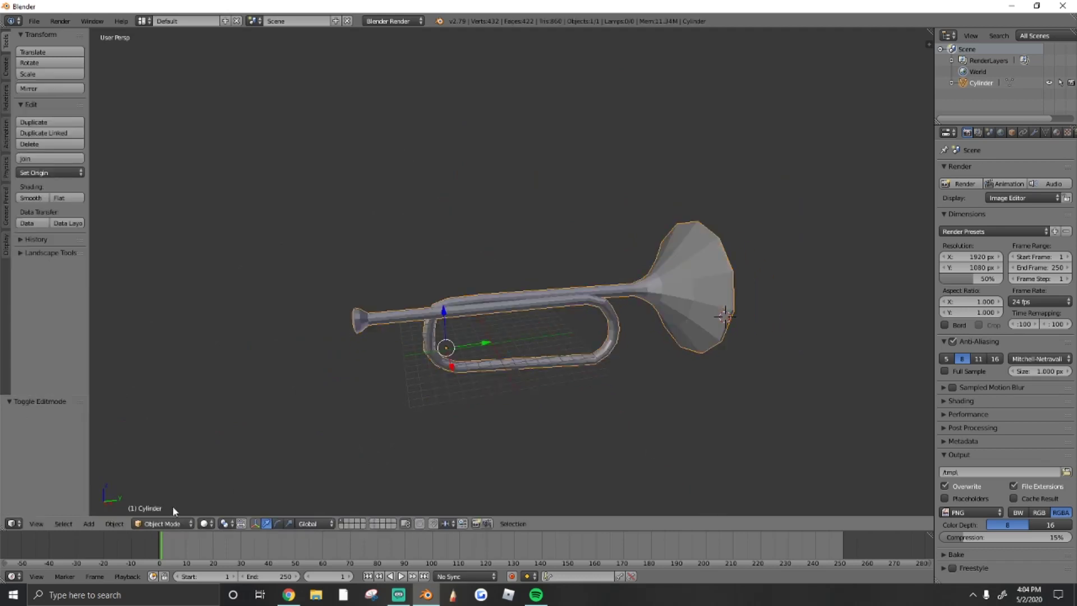
# - Add a cylinder, move it along Y and X onto the trumpet's top tube, and scale it down
pyautogui.scroll(3, 512, 276)
pyautogui.click(5, 66)
pyautogui.click(49, 119)
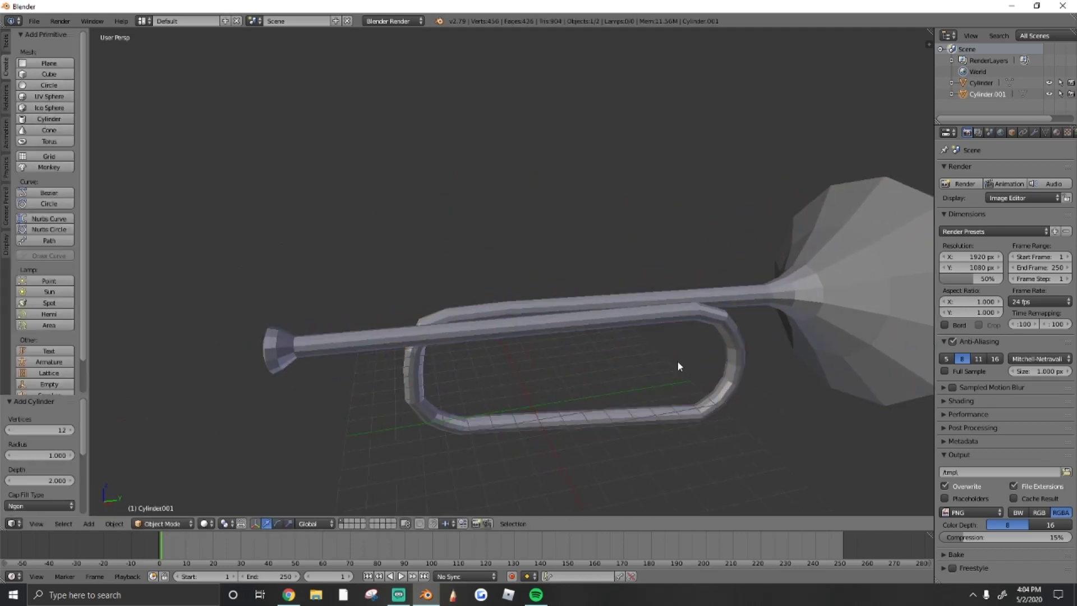
pyautogui.moveTo(677, 362); pyautogui.dragTo(686, 377, button='middle')
pyautogui.press('g')
pyautogui.press('y')
pyautogui.click(591, 366)
pyautogui.scroll(2, 590, 365)
pyautogui.scroll(3, 591, 366)
pyautogui.press('g')
pyautogui.press('x')
pyautogui.click(675, 348)
pyautogui.press('s')
pyautogui.press('Tab')
pyautogui.moveTo(634, 314)
pyautogui.mouseDown(button='middle')
pyautogui.moveTo(494, 301)
pyautogui.moveTo(512, 272)
pyautogui.mouseUp(button='middle')
pyautogui.click(591, 482)
# - In Edit Mode, select the whole cylinder mesh and move it along X onto the tube
pyautogui.scroll(-5, 591, 481)
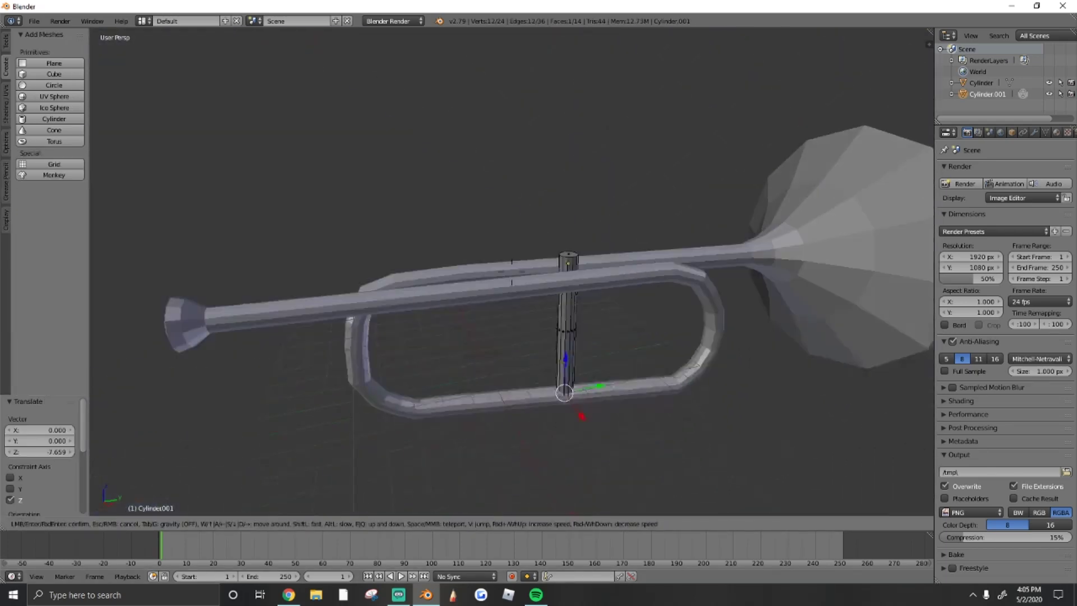
pyautogui.hotkey('shift', 'f')
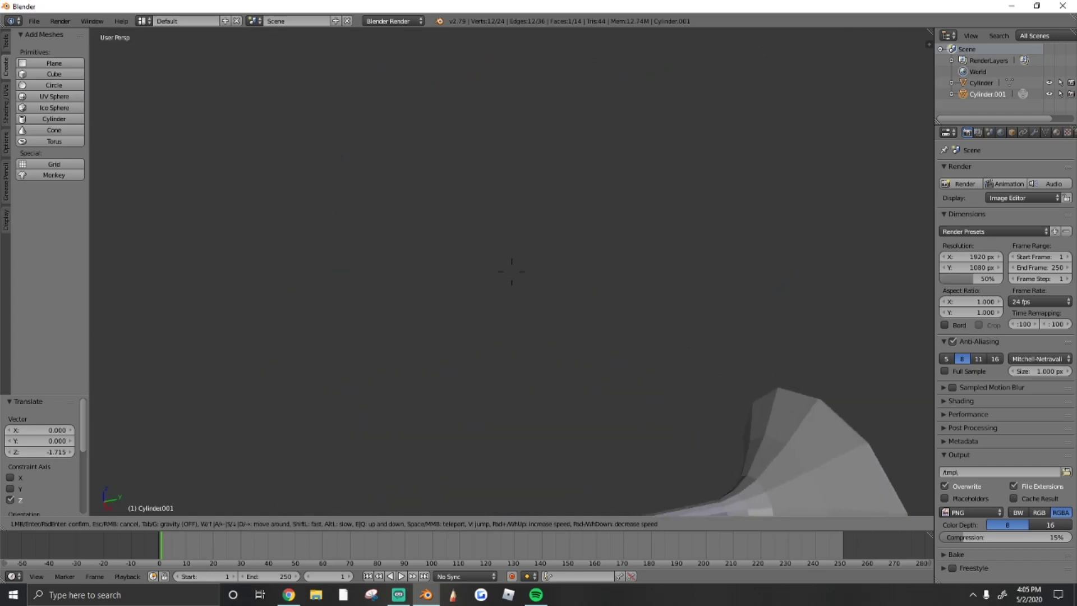
pyautogui.press('w')
pyautogui.click(518, 235)
pyautogui.scroll(-5, 519, 235)
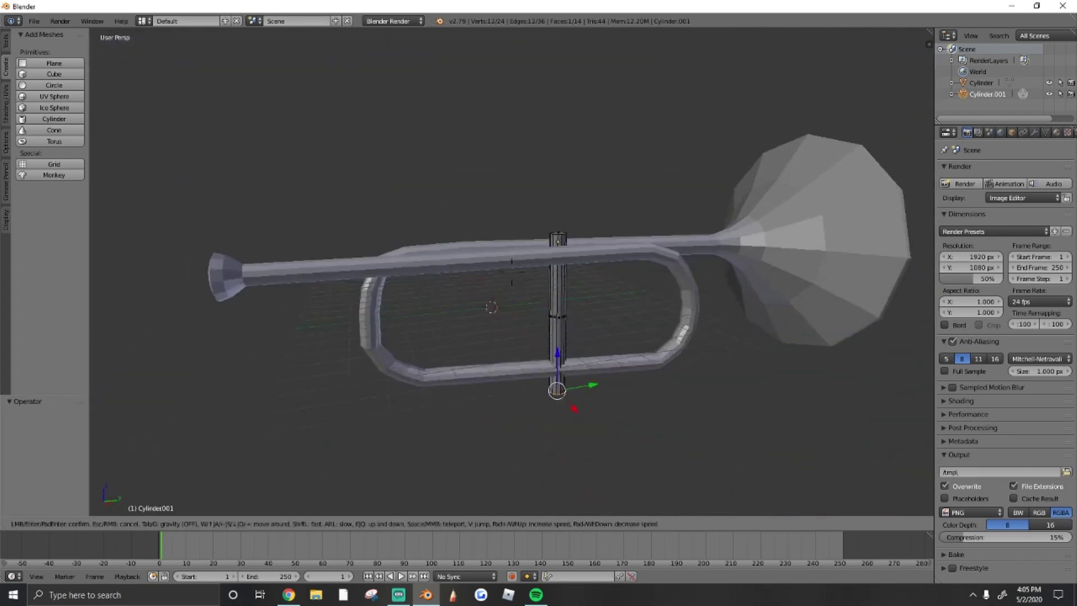
pyautogui.scroll(6, 519, 235)
pyautogui.moveTo(518, 235); pyautogui.dragTo(561, 337, button='middle')
pyautogui.press('a')
pyautogui.press('g')
pyautogui.press('x')
pyautogui.press('Return')
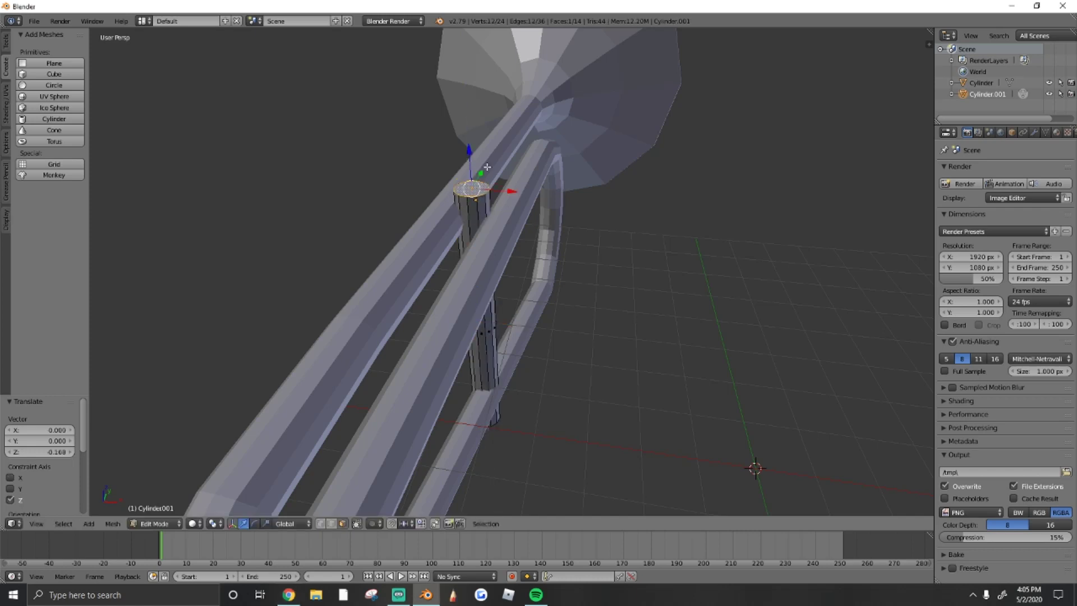
pyautogui.hotkey('shift', 'f')
# - Extrude and scale the cylinder's top face into a flared ring rim
pyautogui.press('Return')
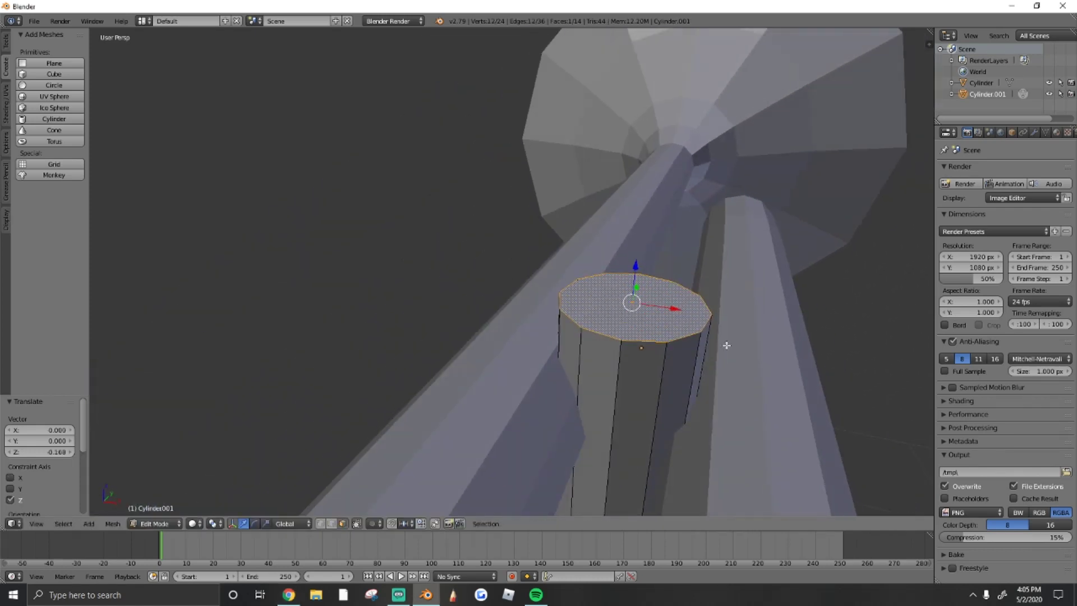
pyautogui.press('e')
pyautogui.click(740, 325)
pyautogui.press('s')
pyautogui.click(746, 296)
pyautogui.press('s')
pyautogui.moveTo(707, 263); pyautogui.dragTo(607, 281, button='middle')
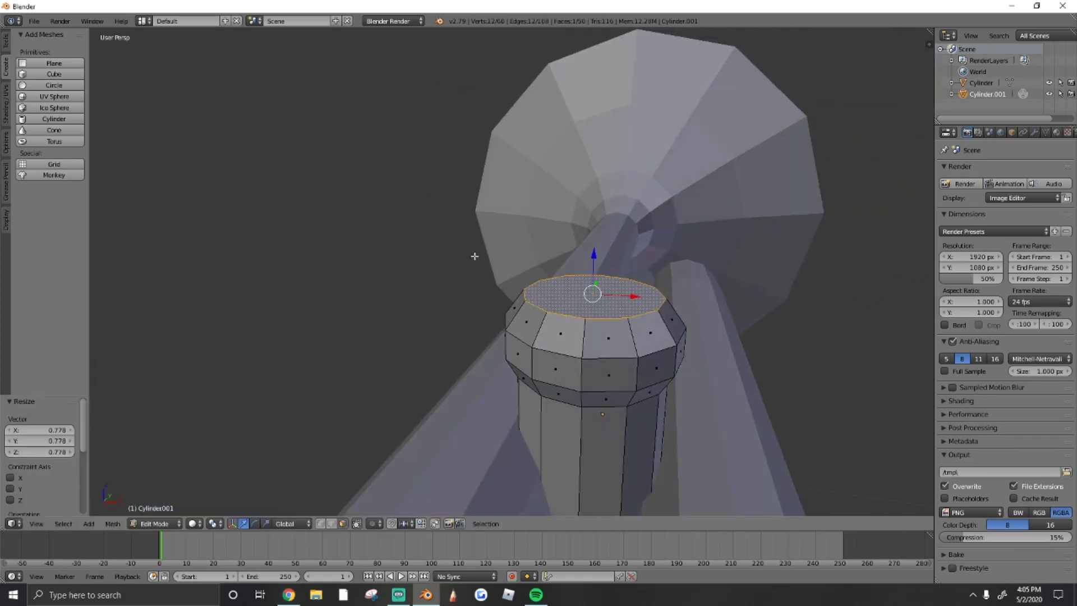
pyautogui.press('g')
pyautogui.press('z')
pyautogui.click(607, 285)
# - Extrude the shrunken inner face upward into a narrow valve stem
pyautogui.press('e')
pyautogui.press('s')
pyautogui.click(728, 387)
pyautogui.press('e')
pyautogui.click(645, 255)
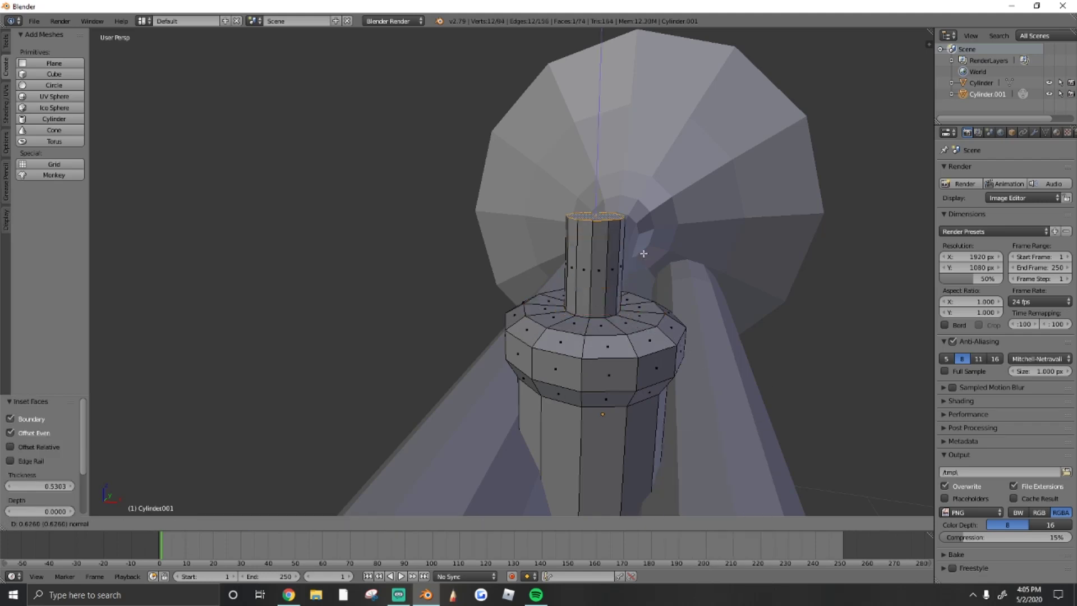
# - Extrude and widen the stem top into a thick flat button, then exit Edit Mode
pyautogui.press('e')
pyautogui.press('s')
pyautogui.click(833, 297)
pyautogui.press('e')
pyautogui.click(832, 243)
pyautogui.press('e')
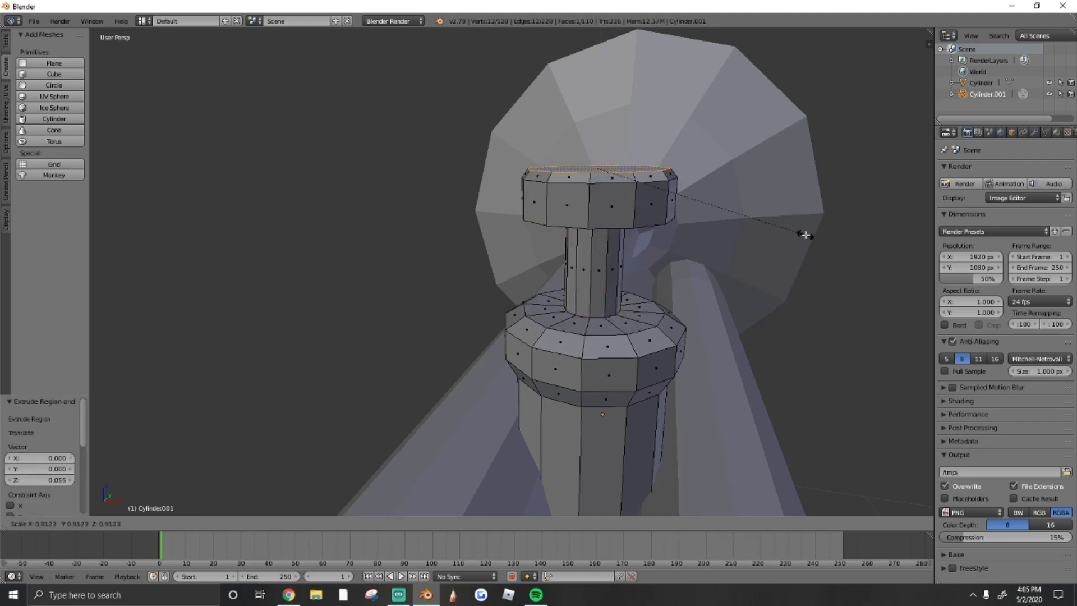
pyautogui.click(813, 233)
pyautogui.moveTo(813, 233); pyautogui.dragTo(259, 503, button='middle')
pyautogui.press('a')
pyautogui.press('Tab')
pyautogui.scroll(-2, 581, 264)
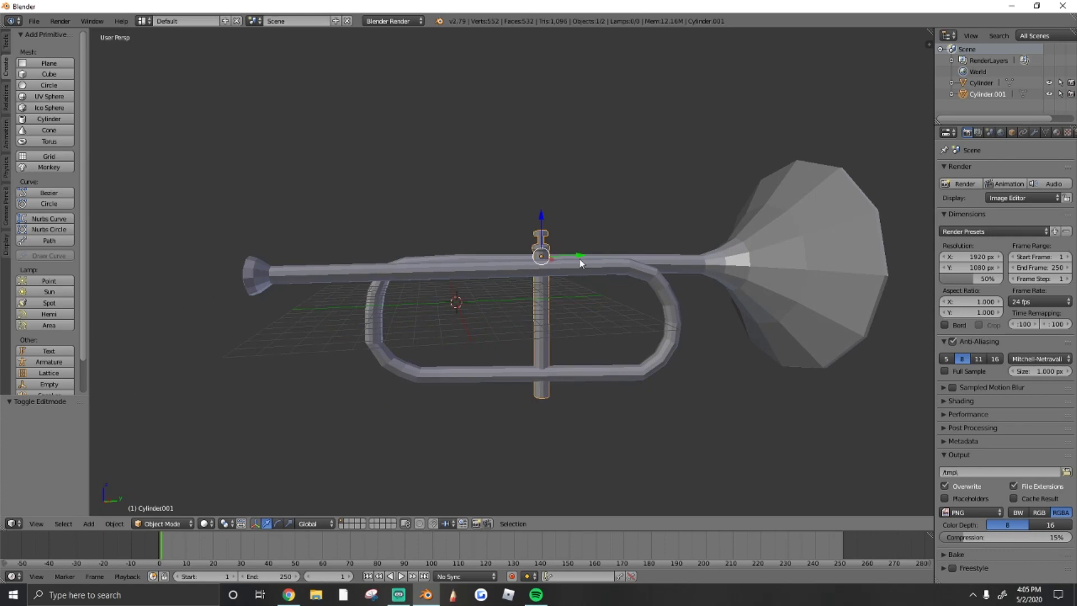
# - Duplicate the valve twice, placing the copies beside the first along the tube
pyautogui.press('g')
pyautogui.press('y')
pyautogui.click(547, 258)
pyautogui.hotkey('shift', 'd')
pyautogui.press('y')
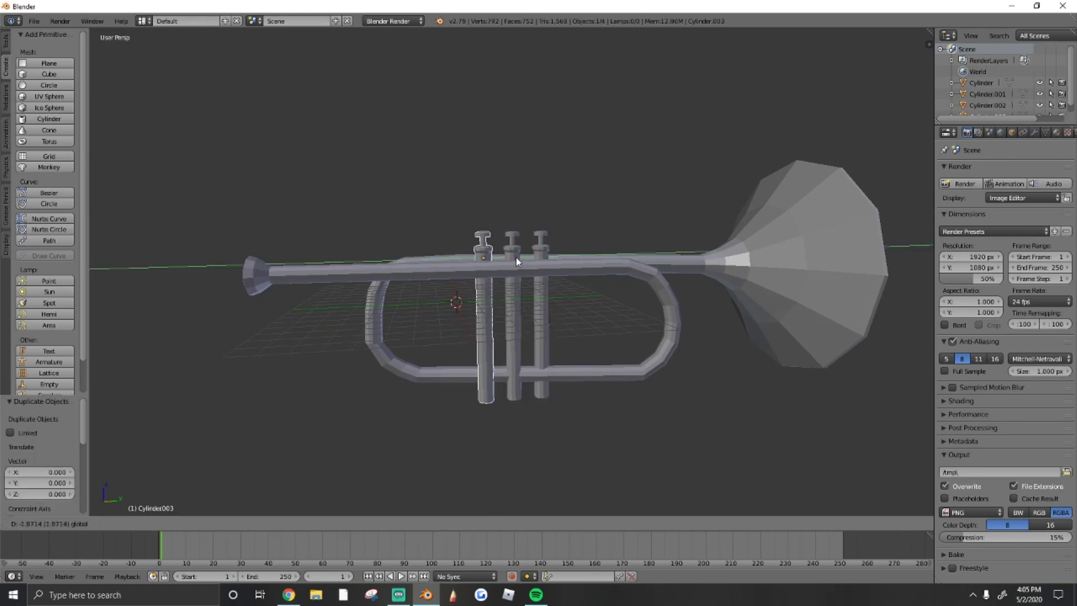
pyautogui.click(516, 258)
pyautogui.hotkey('shift', 'f')
pyautogui.click(550, 251)
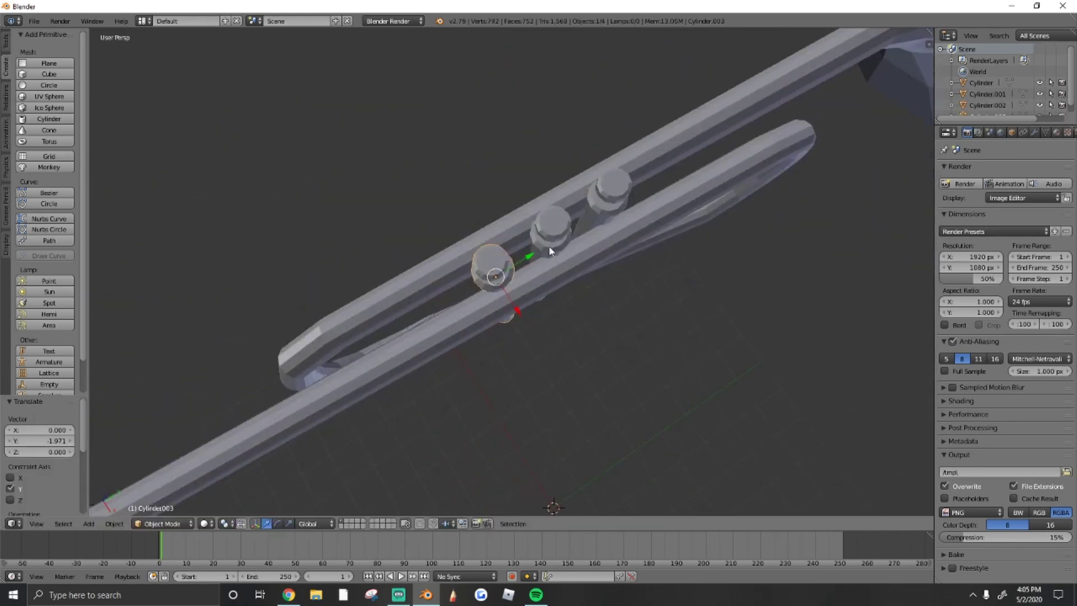
# - Nudge a valve along X to even the spacing, then deselect everything
pyautogui.press('g')
pyautogui.press('x')
pyautogui.click(658, 227)
pyautogui.hotkey('shift', 'f')
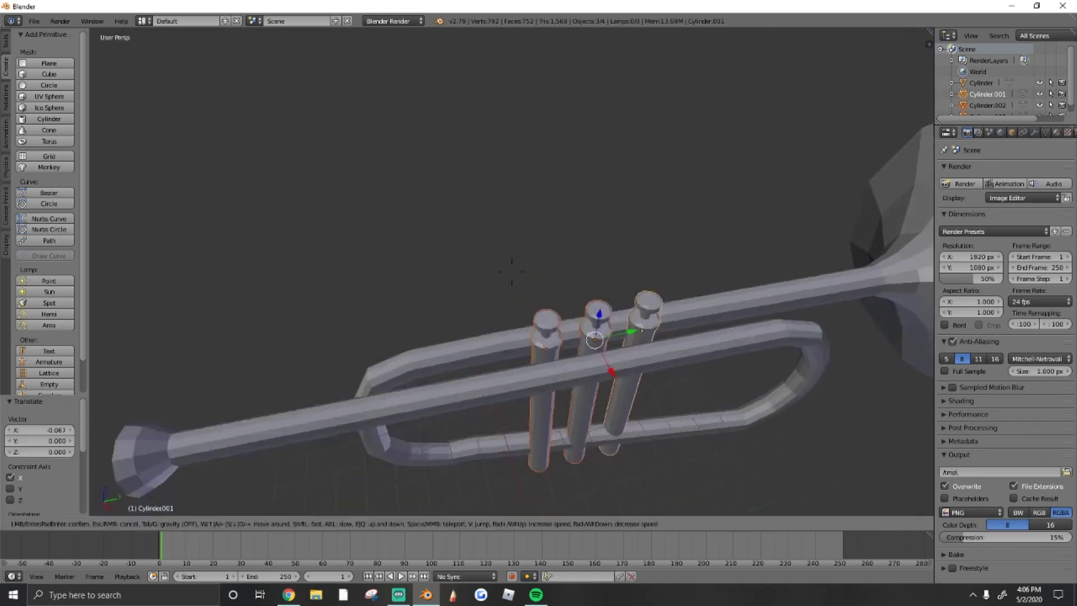
pyautogui.click(511, 271)
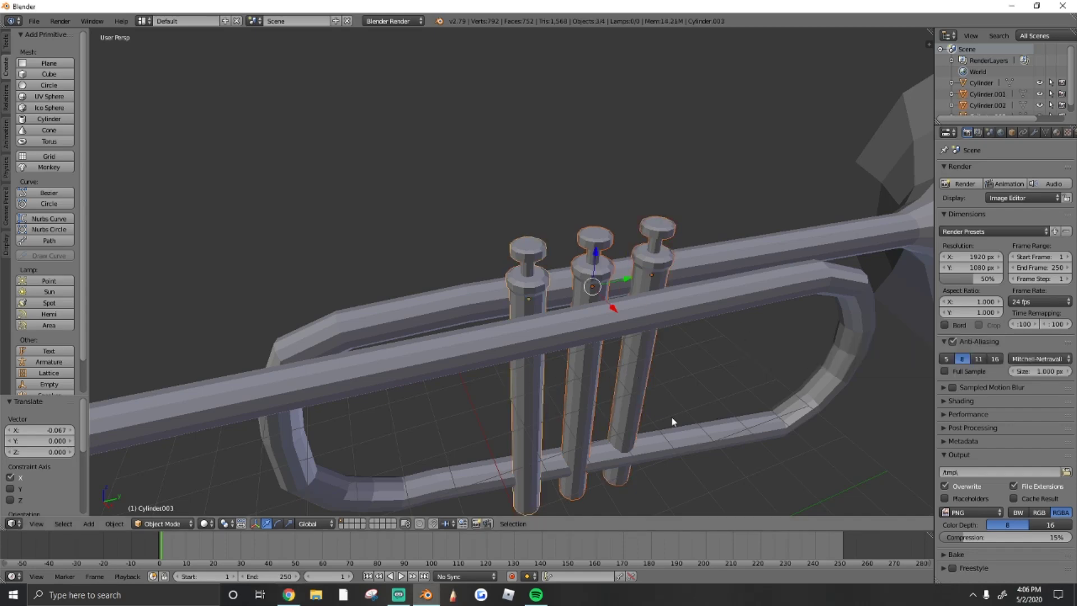
pyautogui.moveTo(614, 308); pyautogui.dragTo(621, 321)
pyautogui.hotkey('shift', 'f')
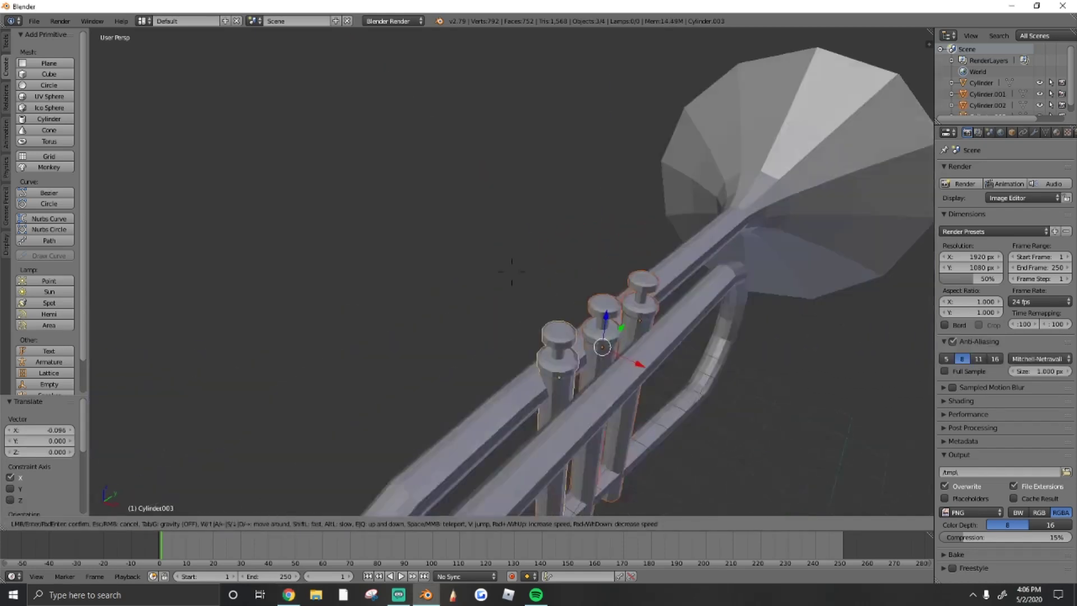
pyautogui.press('a')
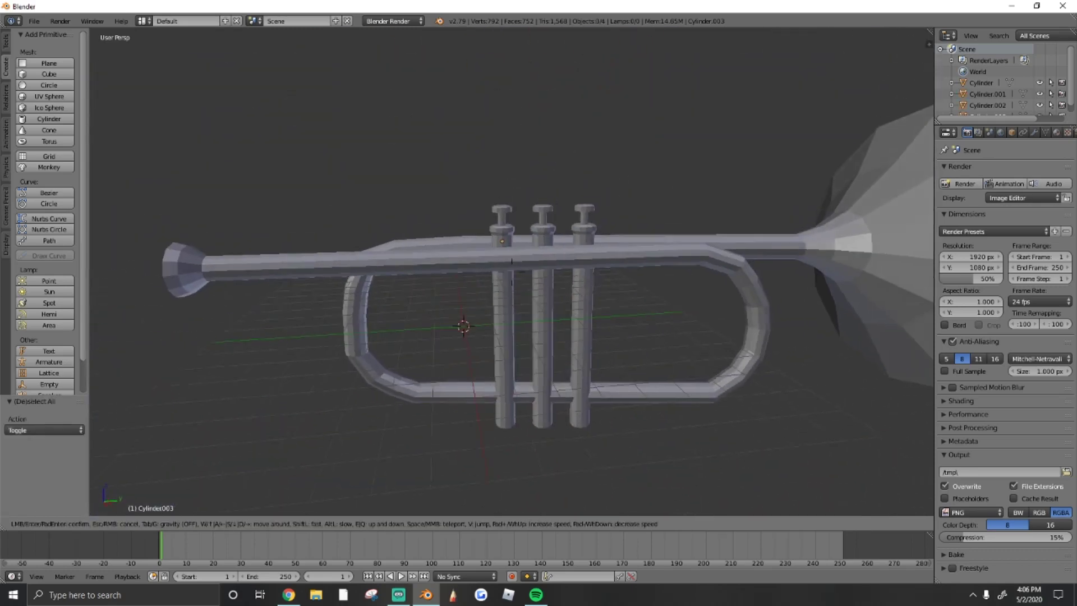
pyautogui.press('Return')
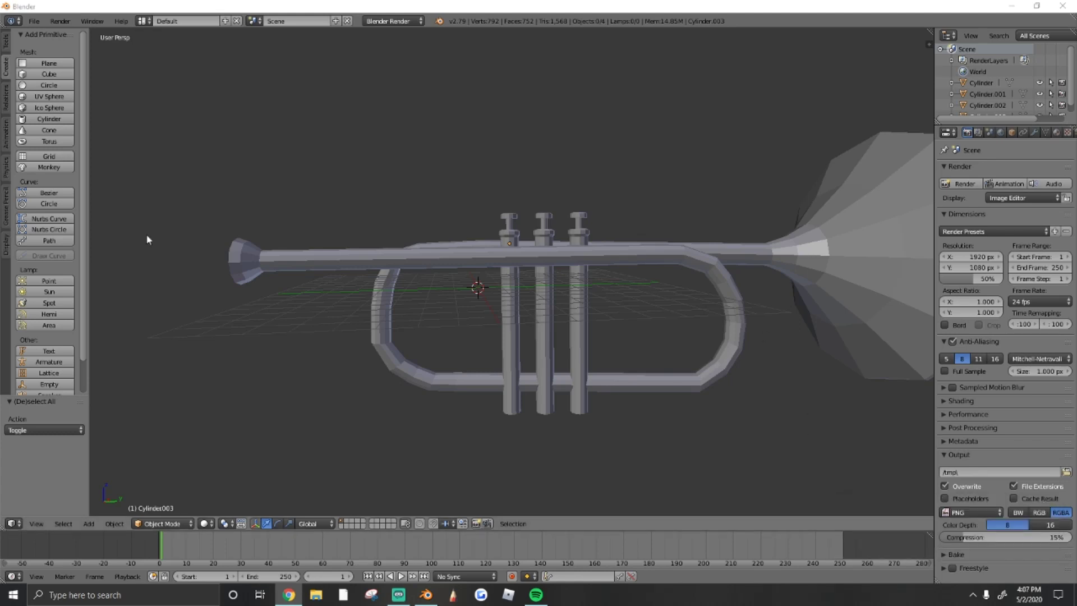
# - Add a small cylinder, lay it on its side, and move it along Y
pyautogui.click(41, 120)
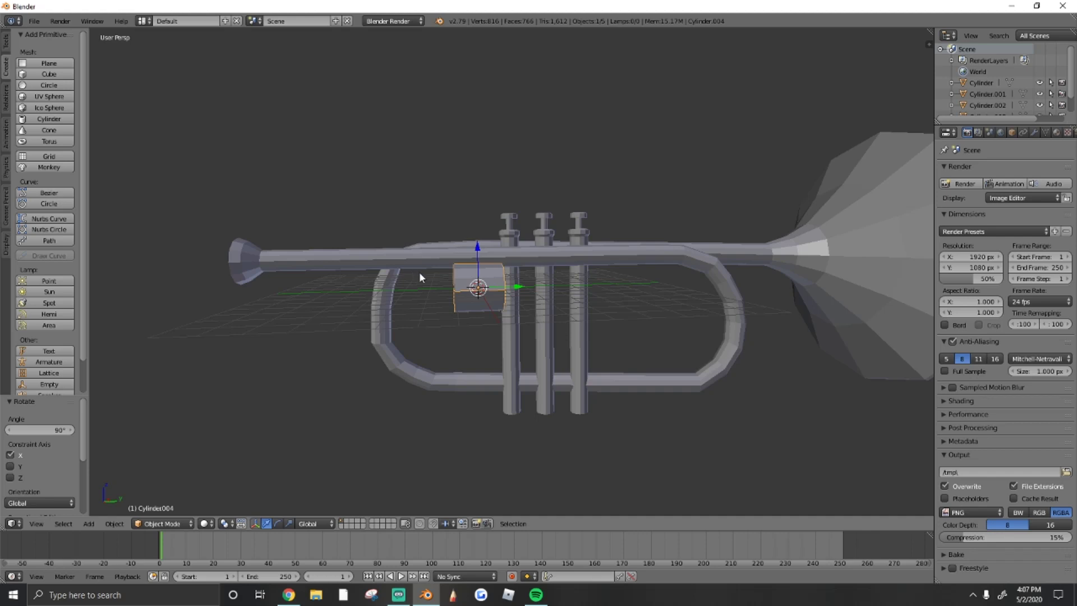
pyautogui.press('g')
pyautogui.press('z')
pyautogui.click(659, 352)
pyautogui.press('g')
pyautogui.press('y')
pyautogui.click(529, 333)
# - Select everything and scale the whole trumpet down slightly
pyautogui.keyDown('shift'); pyautogui.rightClick(544, 321); pyautogui.keyUp('shift')
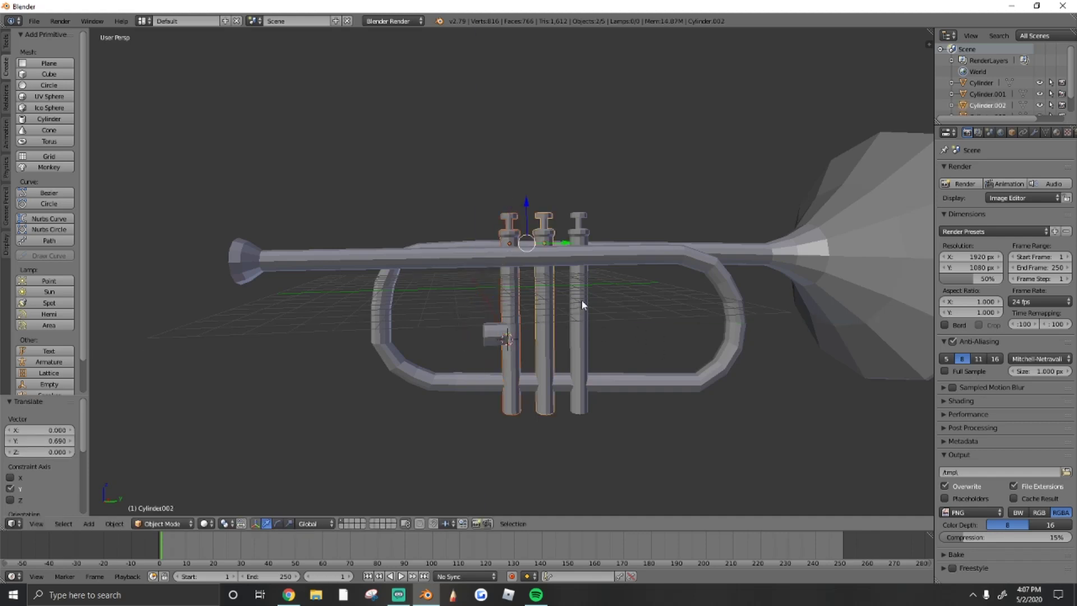
pyautogui.press('a')
pyautogui.press('a')
pyautogui.press('s')
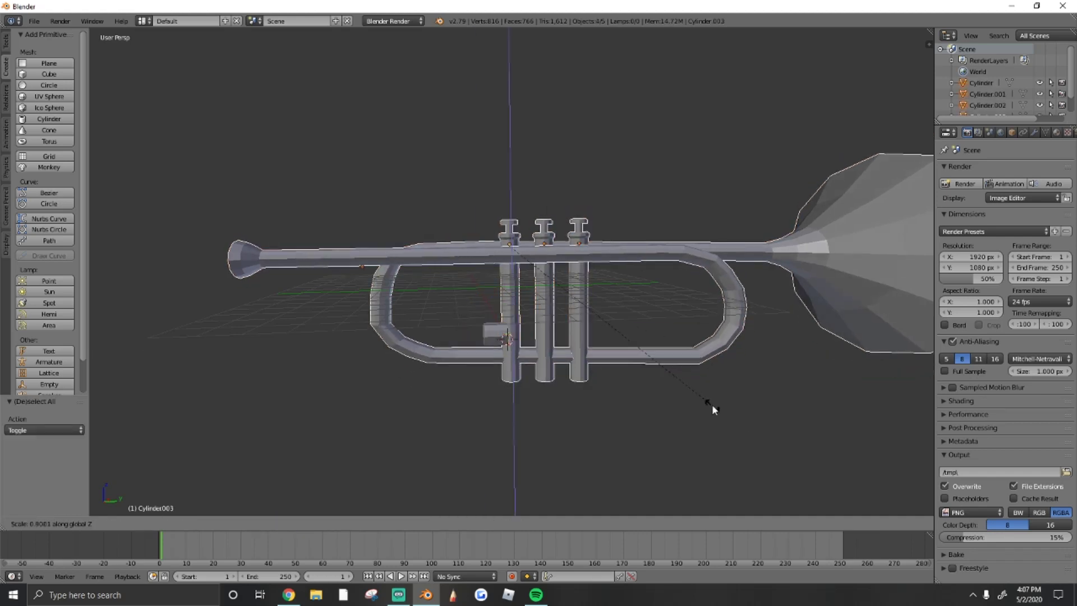
pyautogui.click(673, 365)
pyautogui.hotkey('shift', 'f')
pyautogui.press('s')
pyautogui.press('w')
pyautogui.press('s')
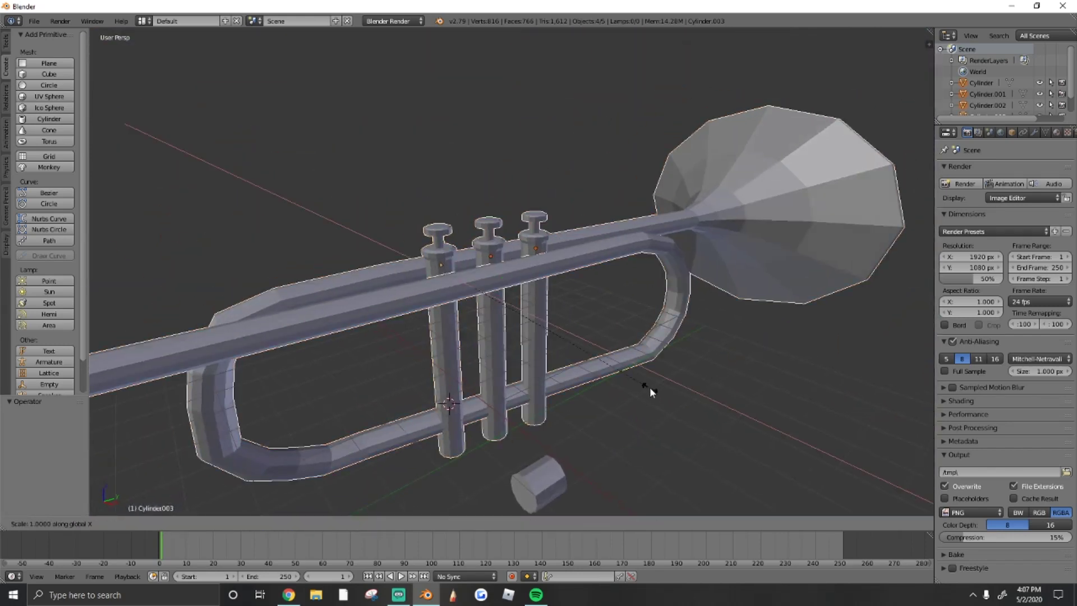
pyautogui.click(512, 272)
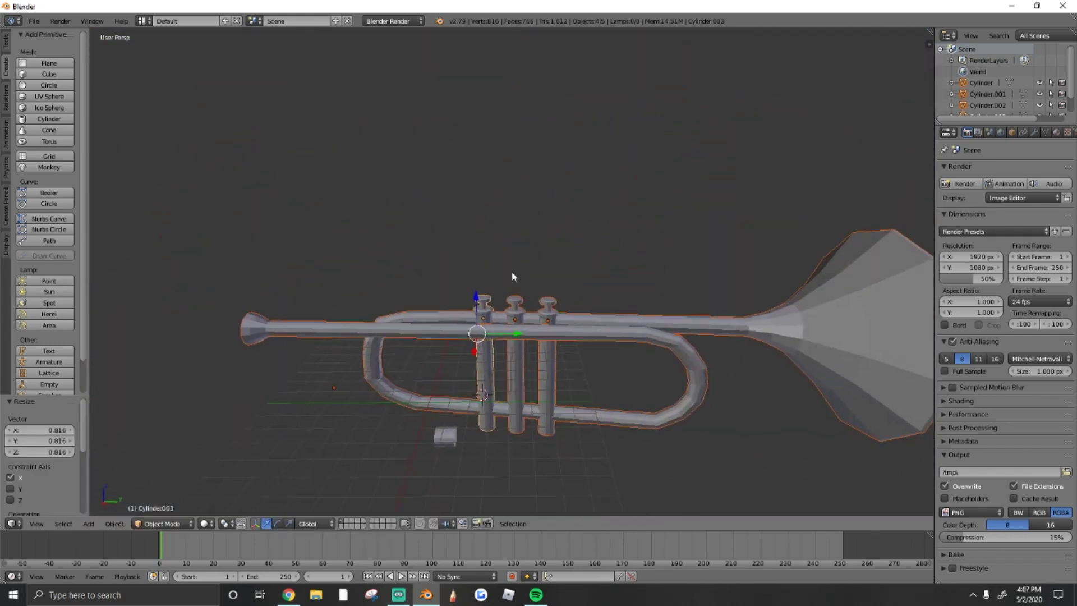
# - Realign the valves along Y and lengthen one valve vertically on Z
pyautogui.press('g')
pyautogui.press('y')
pyautogui.click(527, 348)
pyautogui.rightClick(504, 318)
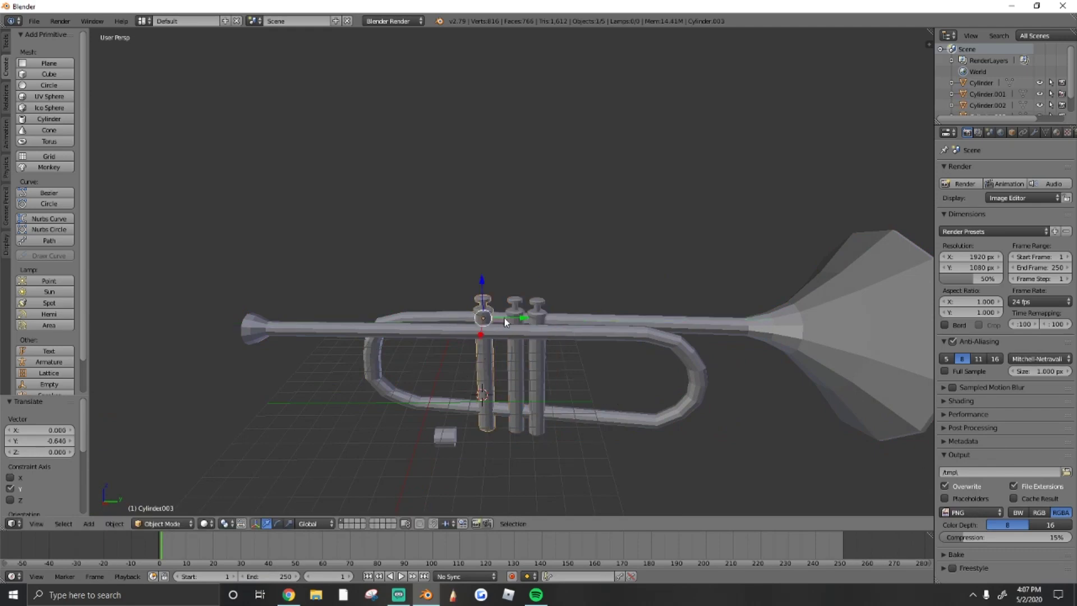
pyautogui.press('g')
pyautogui.press('y')
pyautogui.click(505, 320)
pyautogui.press('s')
pyautogui.press('z')
pyautogui.click(628, 407)
# - Shift the valve along X and move the small cylinder -0.429 along X toward the valves
pyautogui.moveTo(629, 407)
pyautogui.mouseDown(button='middle')
pyautogui.moveTo(517, 303)
pyautogui.moveTo(563, 407)
pyautogui.moveTo(560, 369)
pyautogui.mouseUp(button='middle')
pyautogui.press('g')
pyautogui.press('x')
pyautogui.click(537, 294)
pyautogui.scroll(3, 563, 407)
pyautogui.rightClick(559, 369)
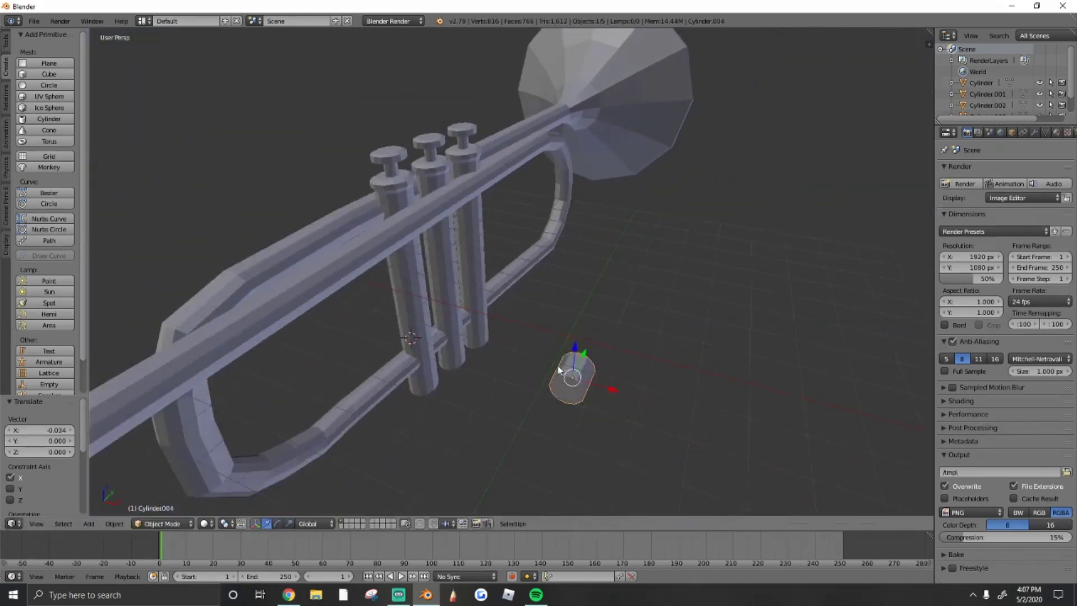
pyautogui.click(410, 335)
pyautogui.hotkey('shift', 'f')
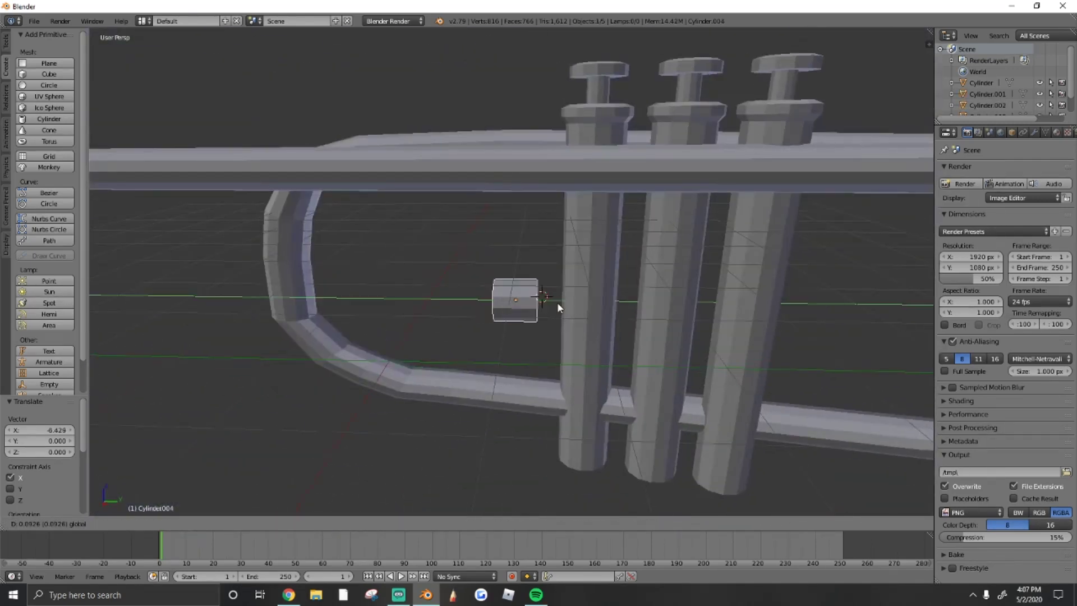
# - Place the small cylinder beside the first valve and select its end face in Edit Mode
pyautogui.click(559, 304)
pyautogui.hotkey('shift', 'f')
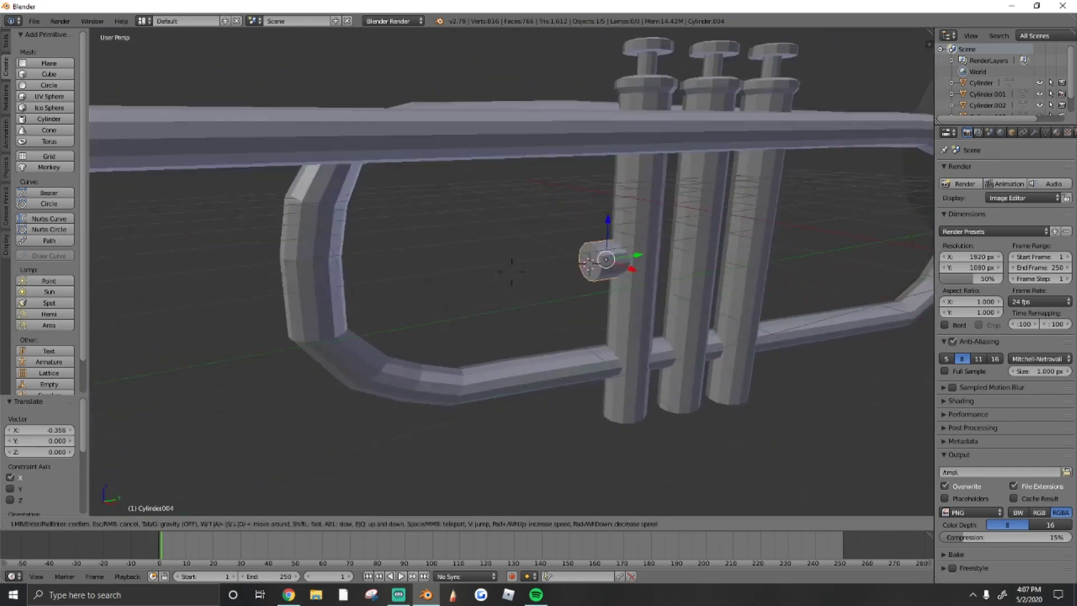
pyautogui.click(606, 305)
pyautogui.press('Tab')
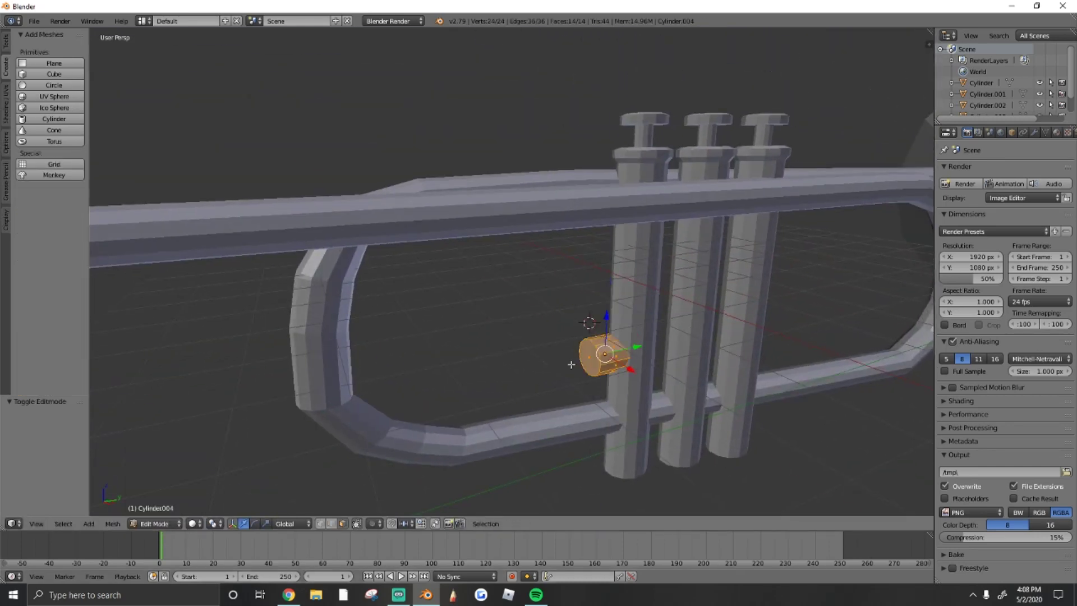
pyautogui.hotkey('shift', 'f')
pyautogui.click(555, 284)
# - Extend the tube end along Y and rotate it on X to start the bend
pyautogui.press('g')
pyautogui.press('y')
pyautogui.click(582, 395)
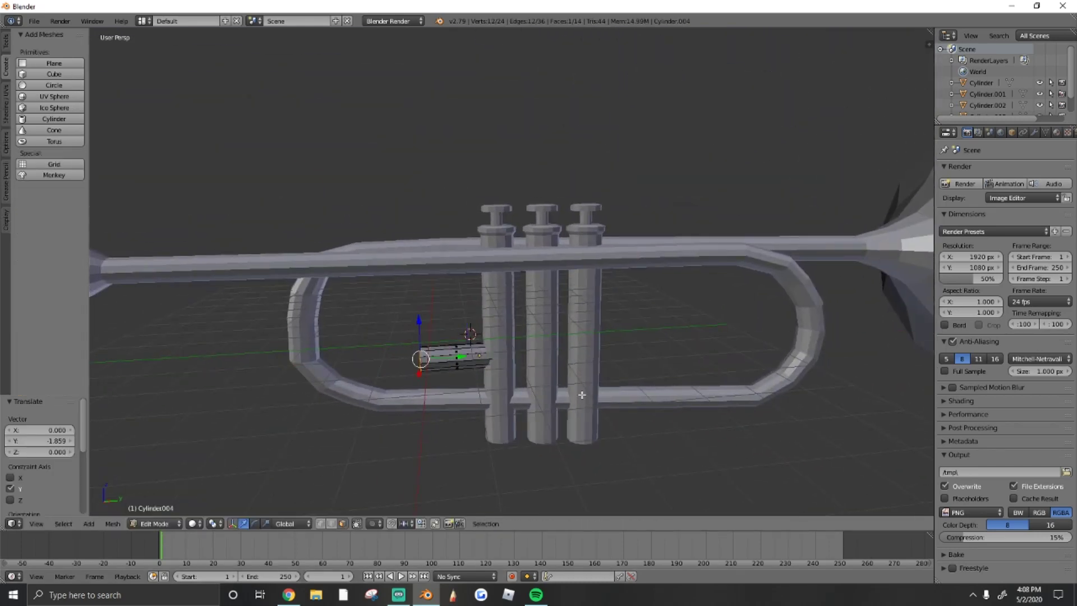
pyautogui.press('r')
pyautogui.press('x')
pyautogui.click(469, 336)
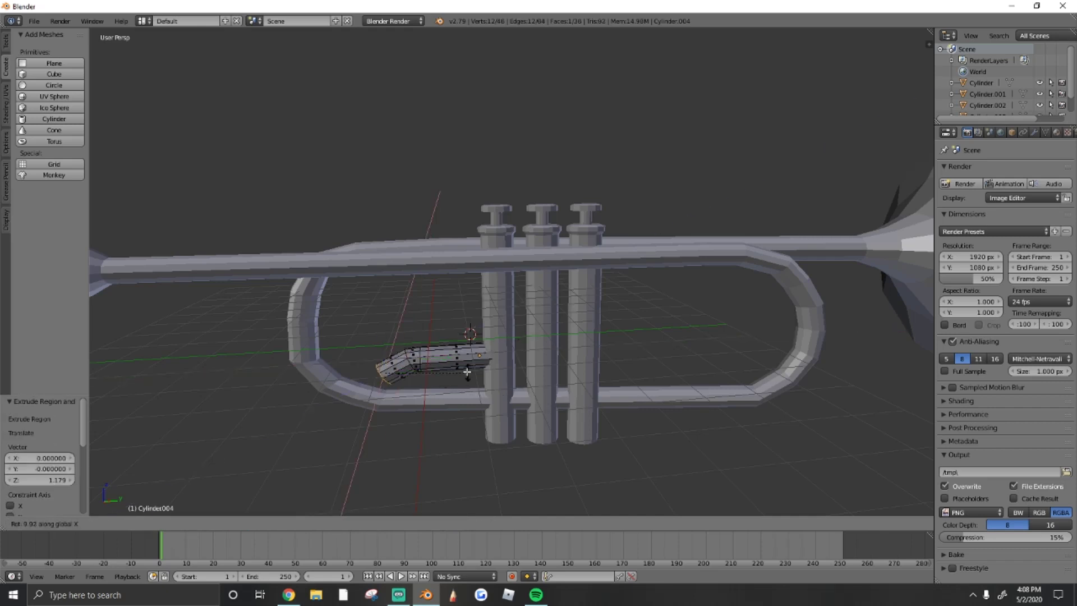
pyautogui.click(526, 400)
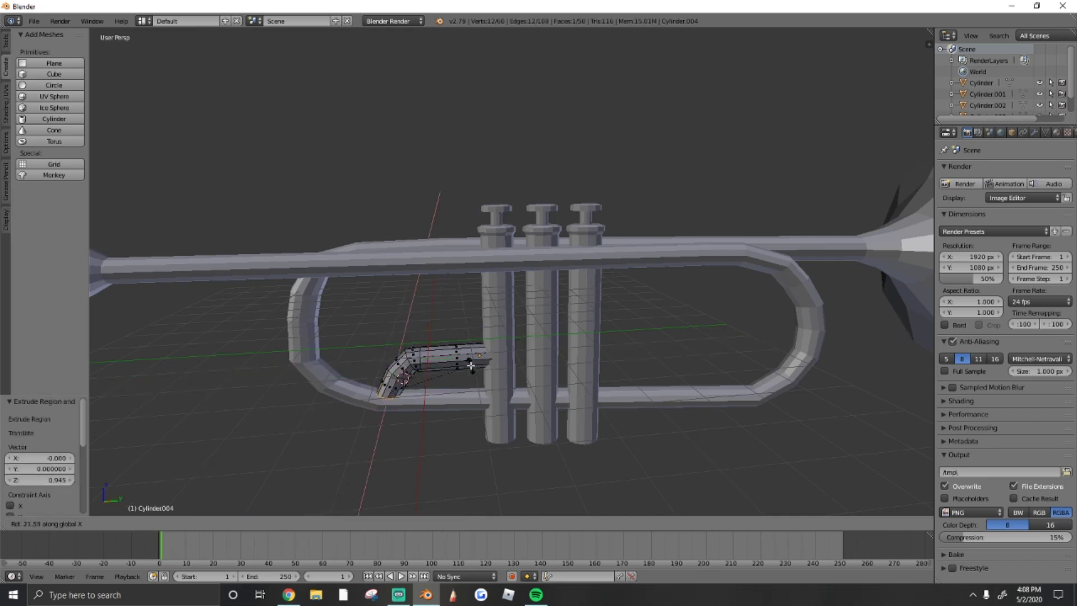
pyautogui.click(480, 395)
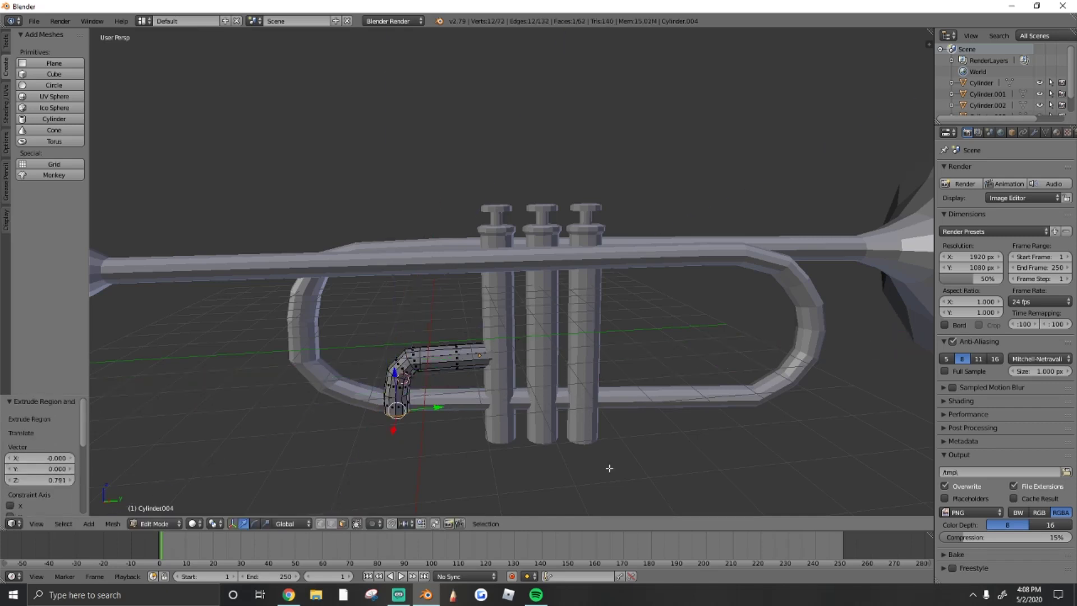
# - Extrude and rotate further sections on X to finish the U-shaped slide
pyautogui.press('r')
pyautogui.press('x')
pyautogui.click(457, 405)
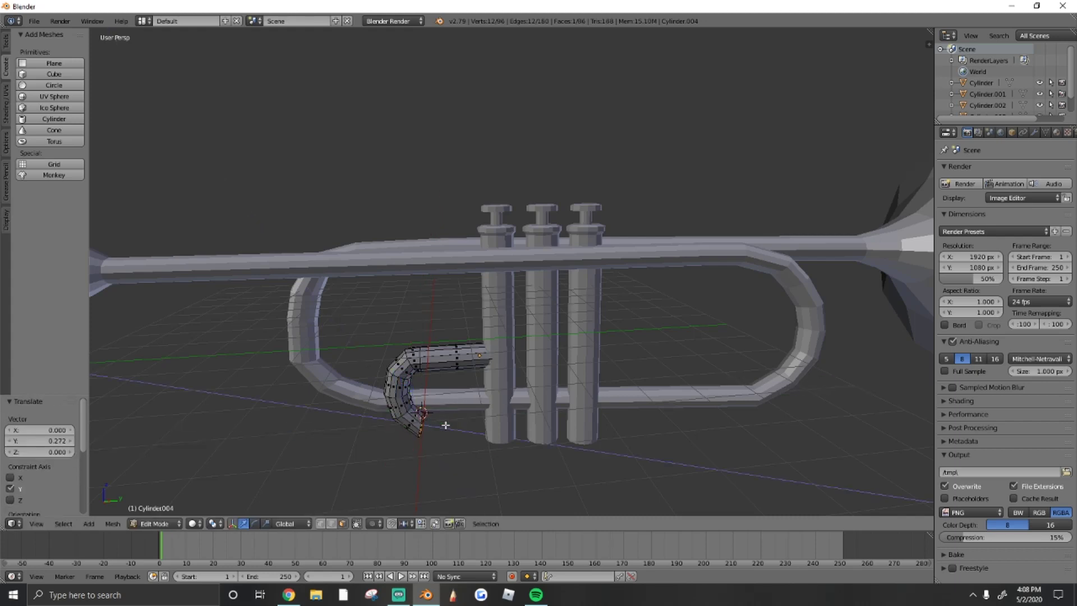
pyautogui.press('e')
pyautogui.click(474, 427)
pyautogui.click(493, 414)
pyautogui.press('e')
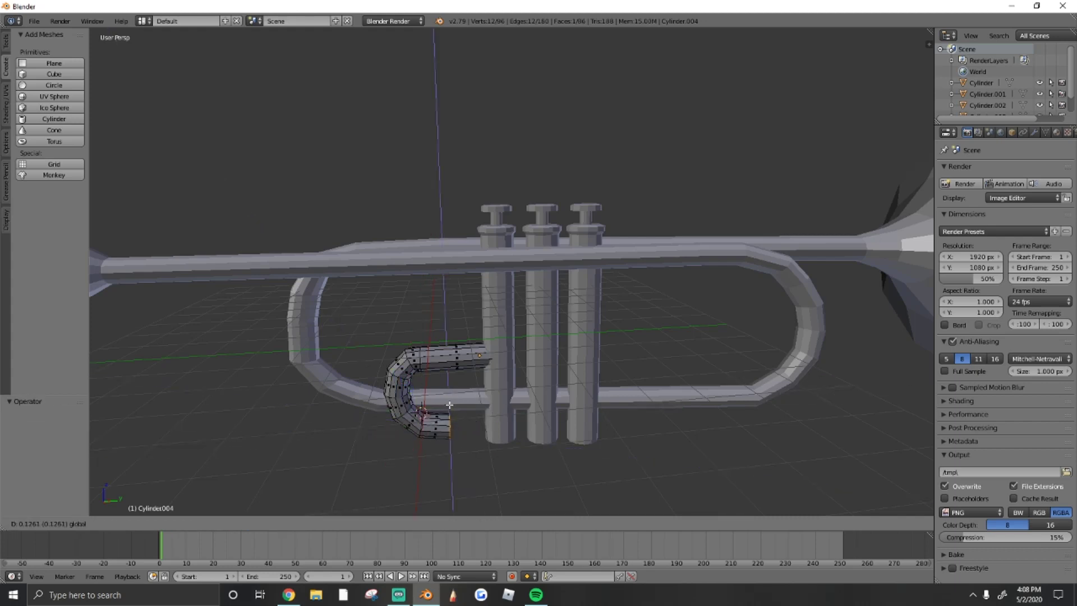
pyautogui.click(547, 428)
pyautogui.click(593, 486)
# - Scale the slide down to 0.6 and bring the view in close to it
pyautogui.write('a')
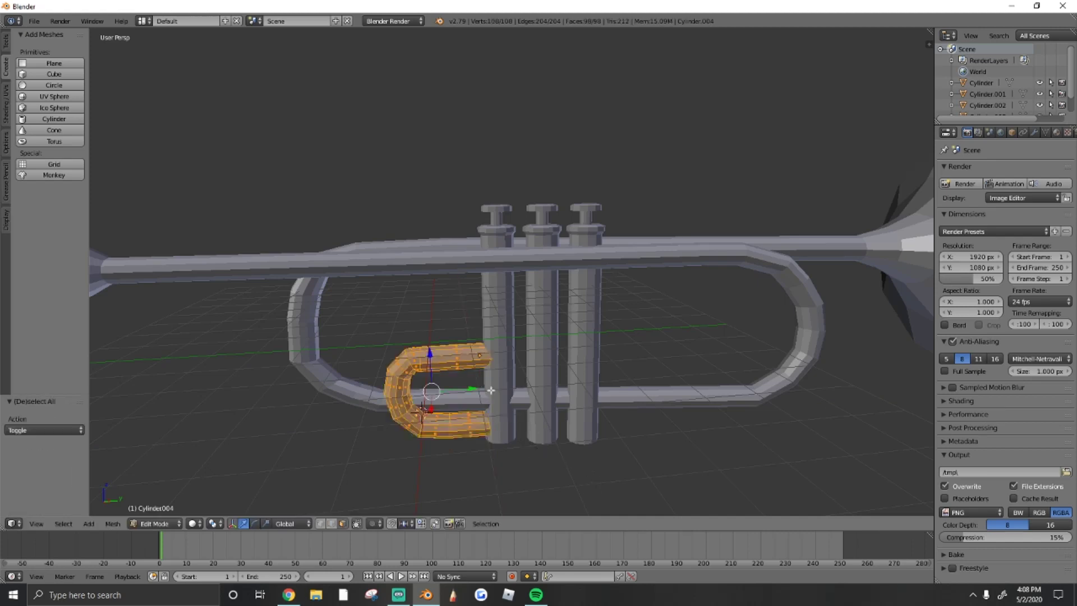
pyautogui.write('sz.6')
pyautogui.press('Return')
pyautogui.hotkey('shift', 'f')
pyautogui.press('Return')
pyautogui.hotkey('ctrl', 'z')
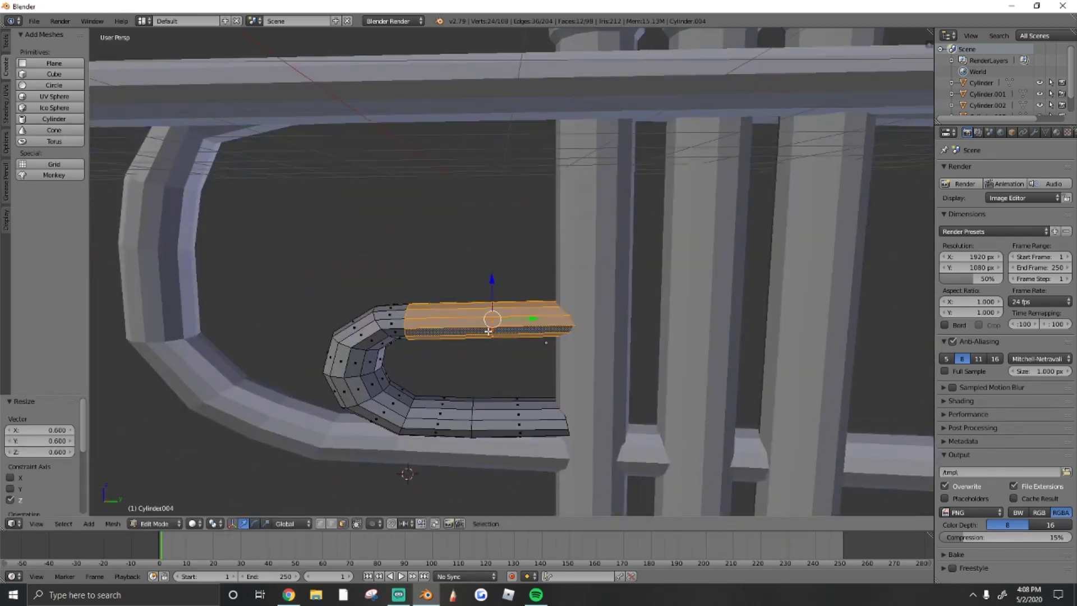
# - In edge select, enlarge the bend's edge loop and shift it along the tube
pyautogui.click(331, 524)
pyautogui.keyDown('alt'); pyautogui.rightClick(380, 324); pyautogui.keyUp('alt')
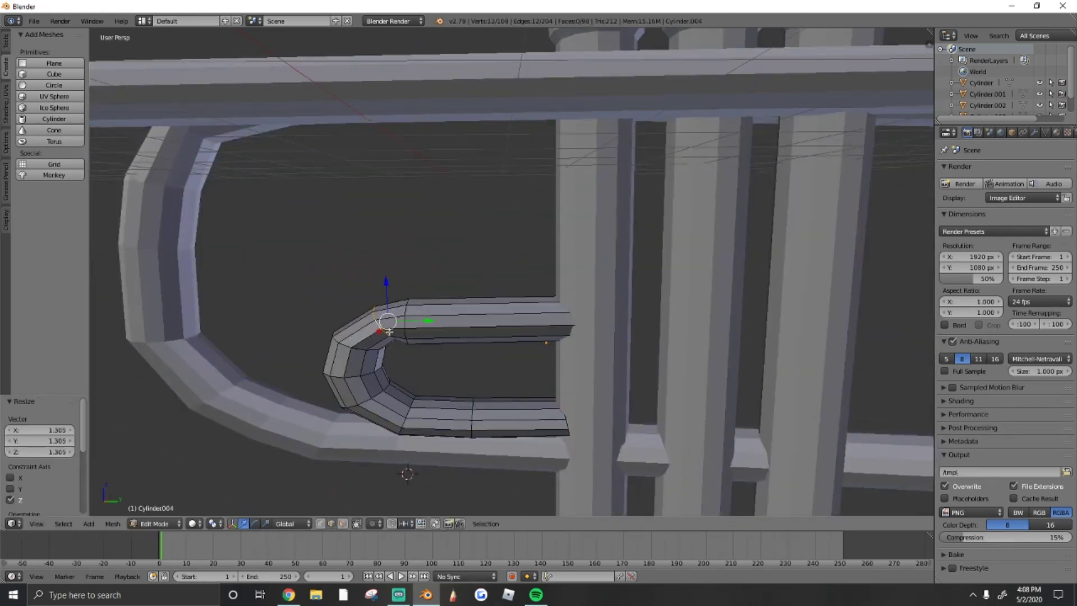
pyautogui.press('Escape')
pyautogui.click(439, 405)
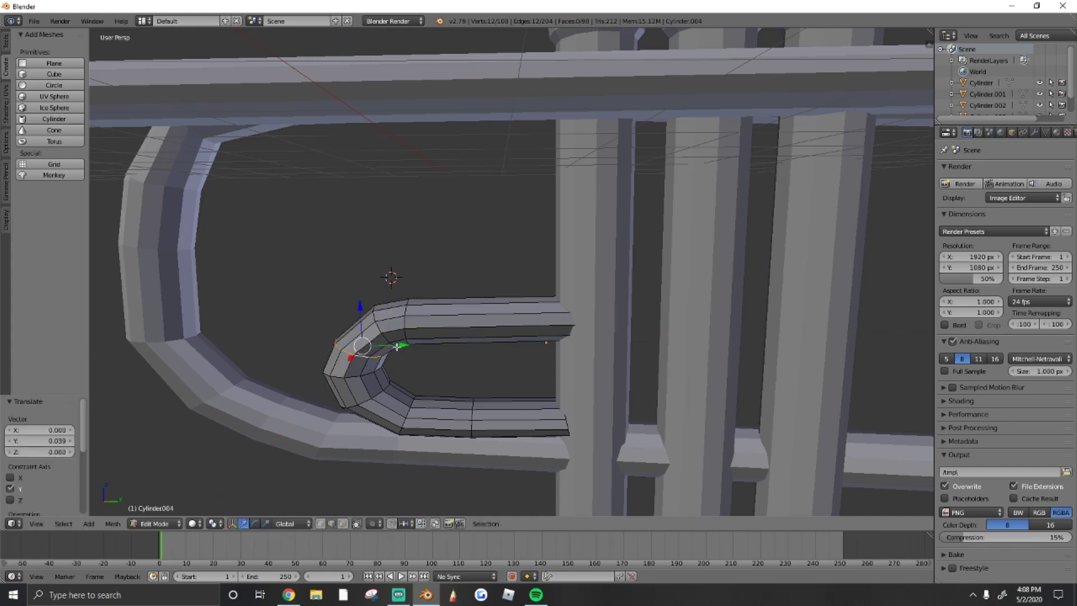
pyautogui.moveTo(372, 372)
pyautogui.mouseDown()
pyautogui.moveTo(407, 416)
pyautogui.moveTo(422, 402)
pyautogui.moveTo(404, 384)
pyautogui.mouseUp()
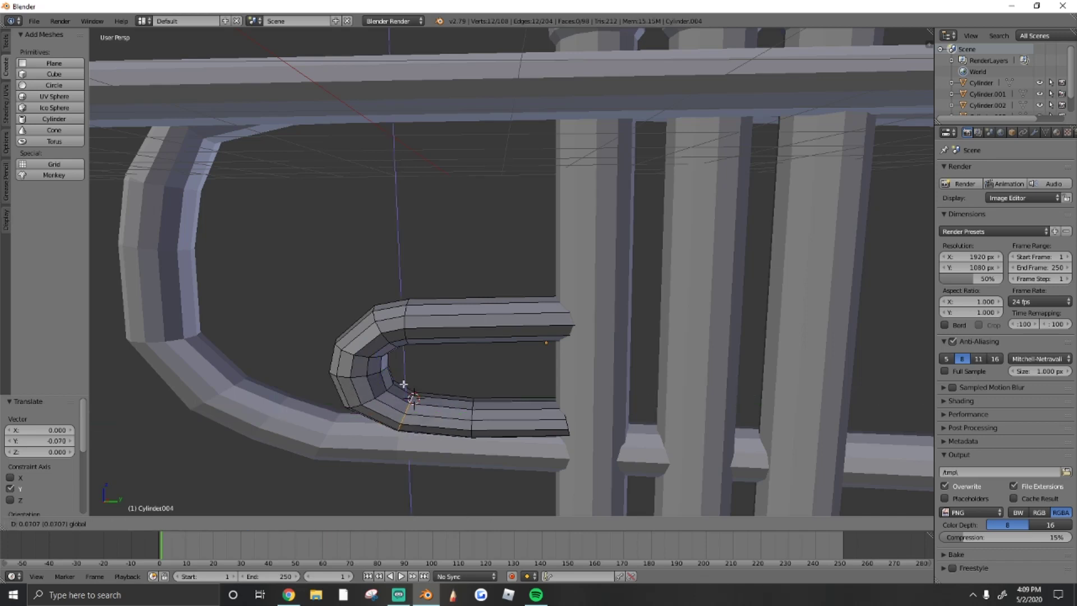
pyautogui.click(432, 410)
# - Move the lower edge loop along the tube, then select the whole slide mesh
pyautogui.press('r')
pyautogui.press('z')
pyautogui.rightClick(430, 406)
pyautogui.moveTo(449, 408); pyautogui.dragTo(460, 414)
pyautogui.press('a')
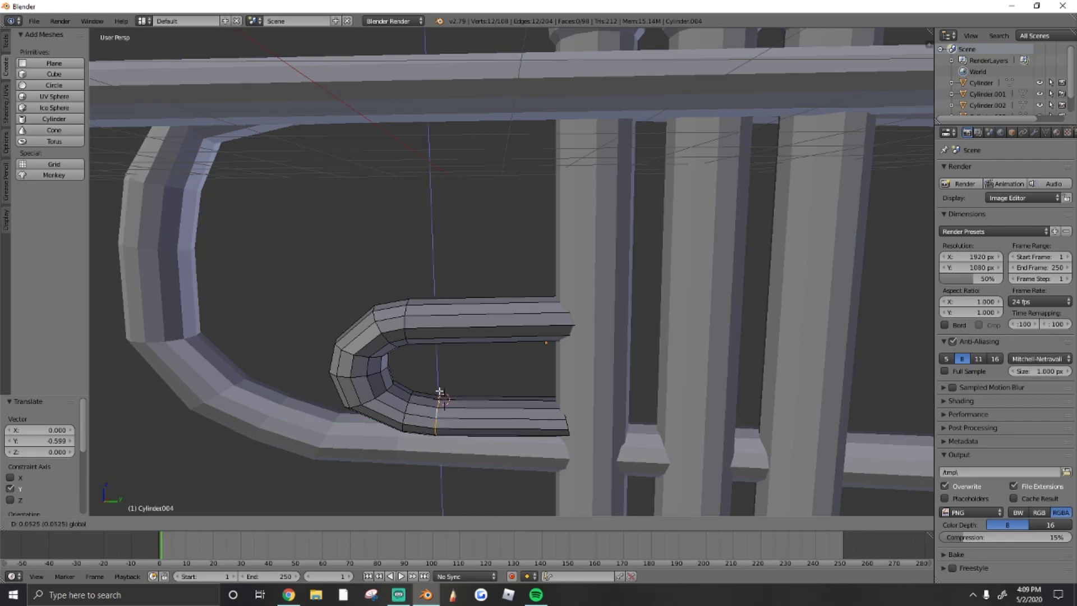
pyautogui.press('a')
pyautogui.scroll(-5, 437, 393)
pyautogui.moveTo(437, 393); pyautogui.dragTo(393, 359, button='middle')
pyautogui.click(154, 525)
pyautogui.scroll(-2, 505, 247)
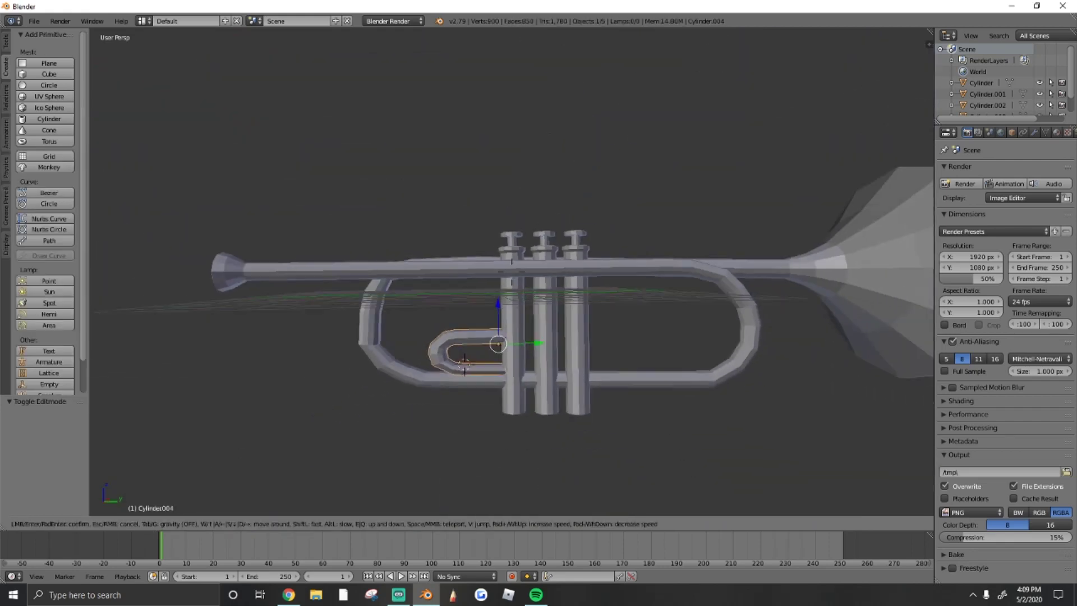
# - Return to Edit Mode and shrink the bend's edge loop
pyautogui.scroll(3, 505, 246)
pyautogui.scroll(3, 505, 247)
pyautogui.click(160, 525)
pyautogui.click(149, 498)
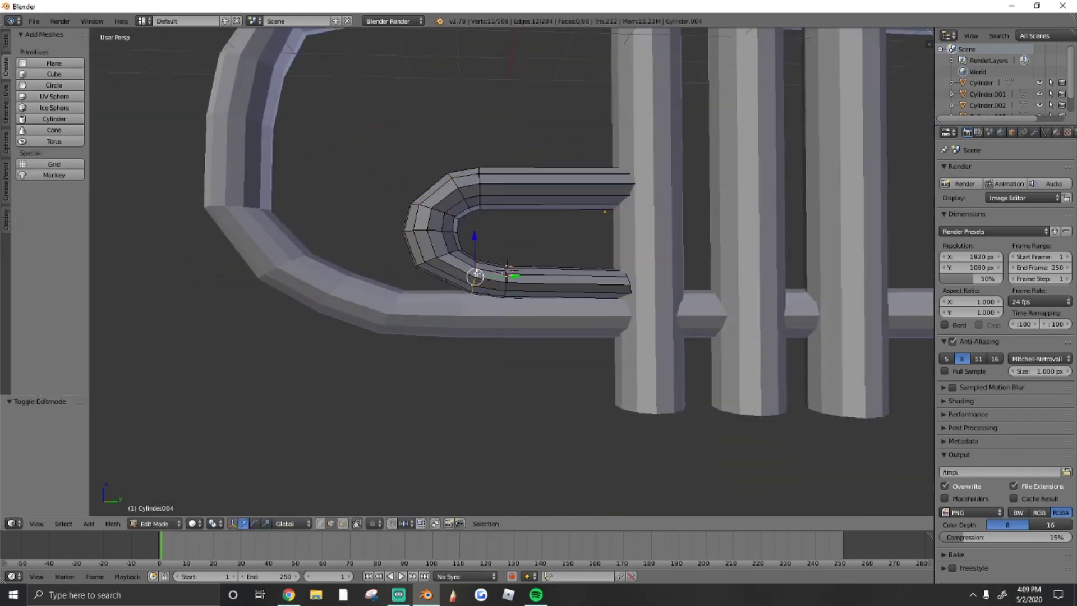
pyautogui.click(494, 278)
pyautogui.press('s')
pyautogui.click(522, 281)
# - Move the bend's edge loop along Y and enlarge it to 1.156
pyautogui.press('g')
pyautogui.press('y')
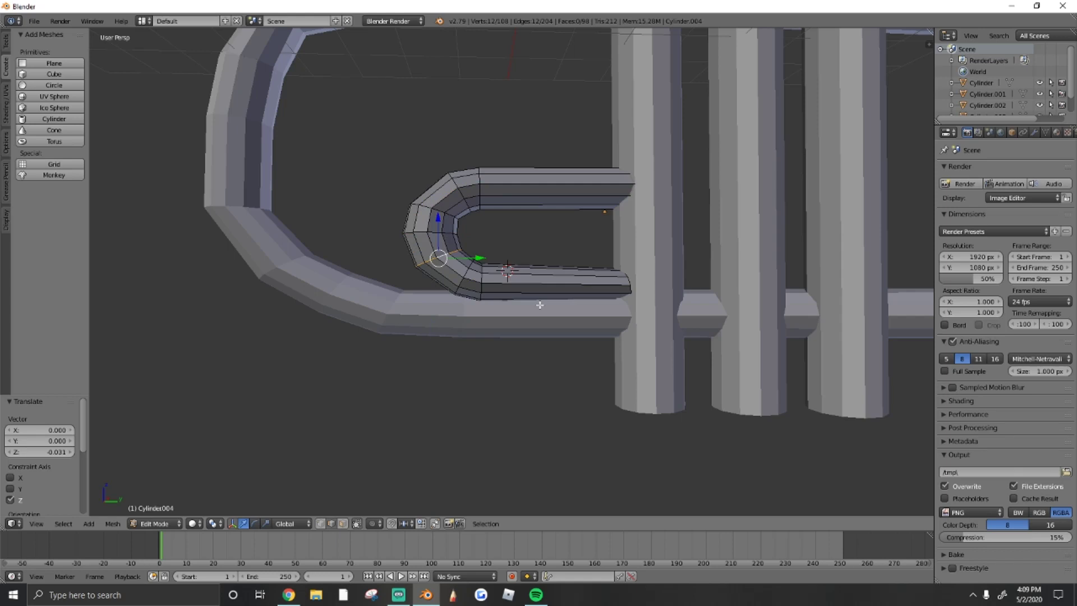
pyautogui.press('Escape')
pyautogui.hotkey('ctrl', 'z')
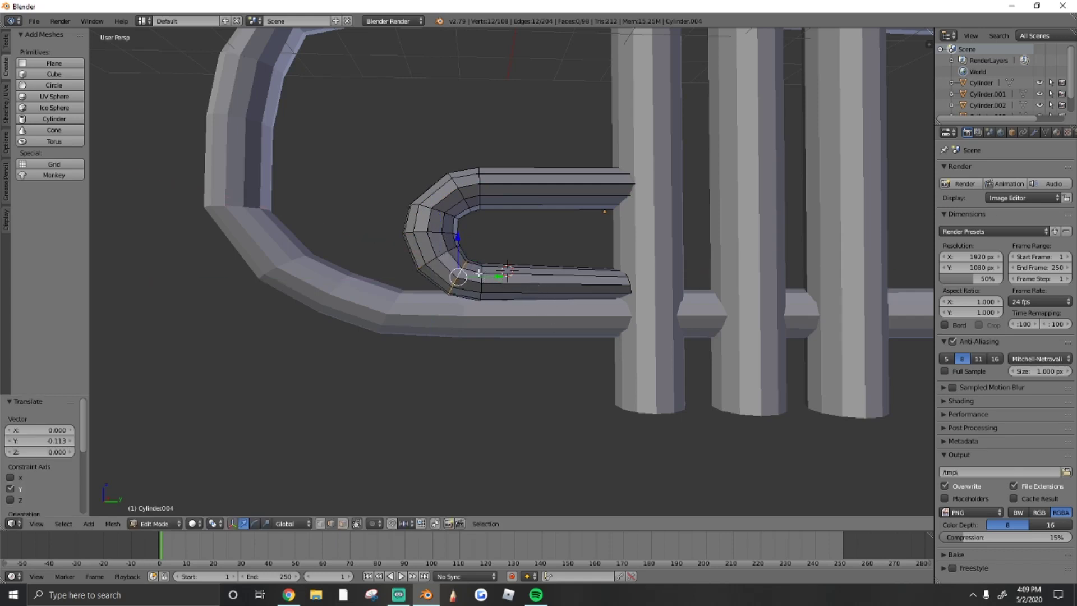
pyautogui.press('g')
pyautogui.press('y')
pyautogui.click(482, 270)
pyautogui.click(509, 276)
# - Lengthen the lower arm toward the valves and return to Object Mode
pyautogui.press('s')
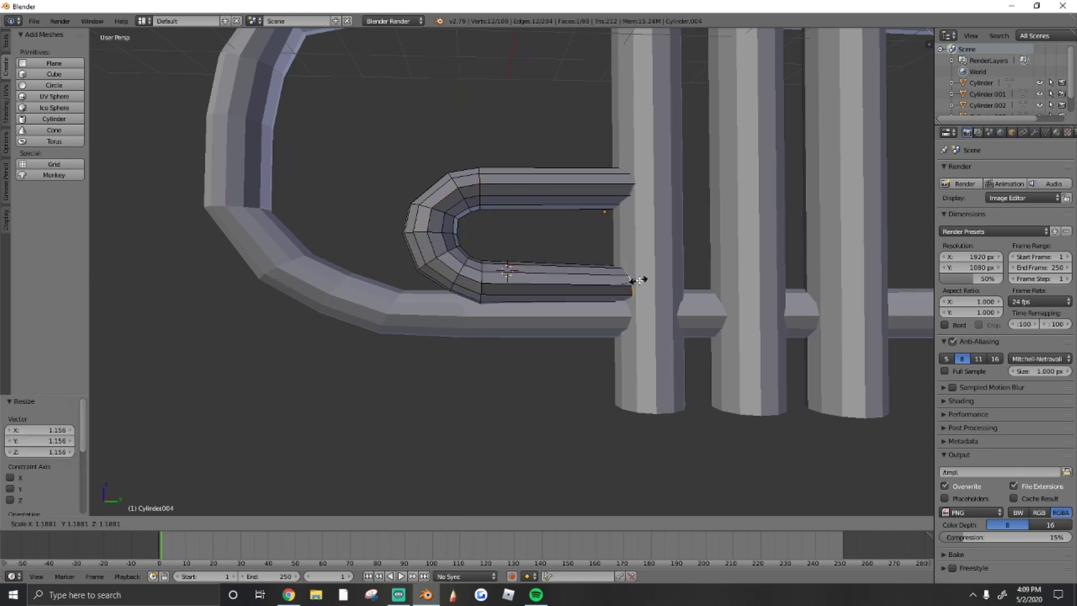
pyautogui.moveTo(659, 287); pyautogui.dragTo(677, 284)
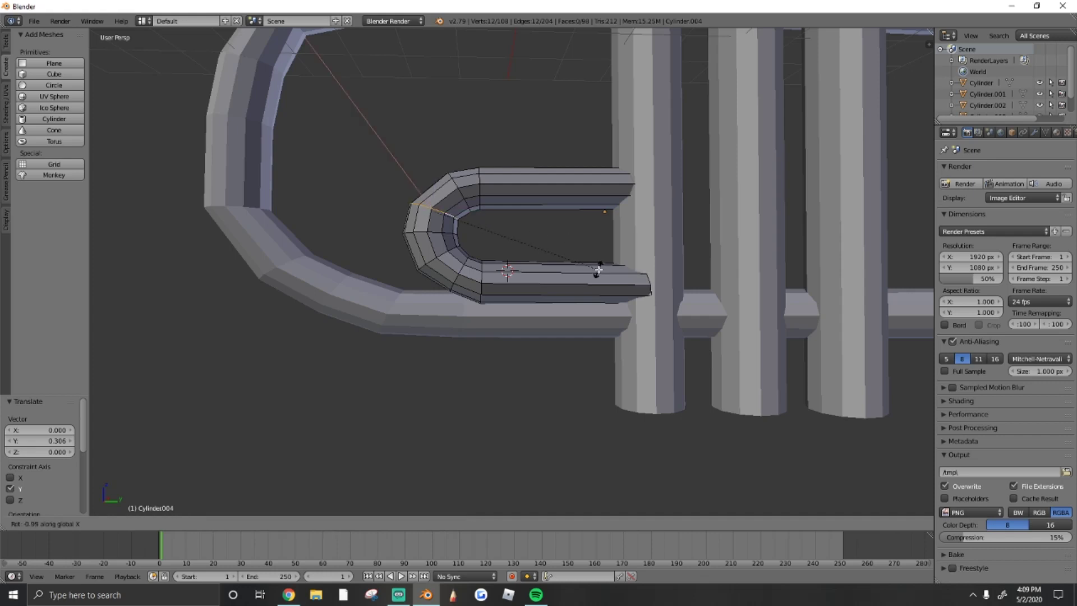
pyautogui.press('Escape')
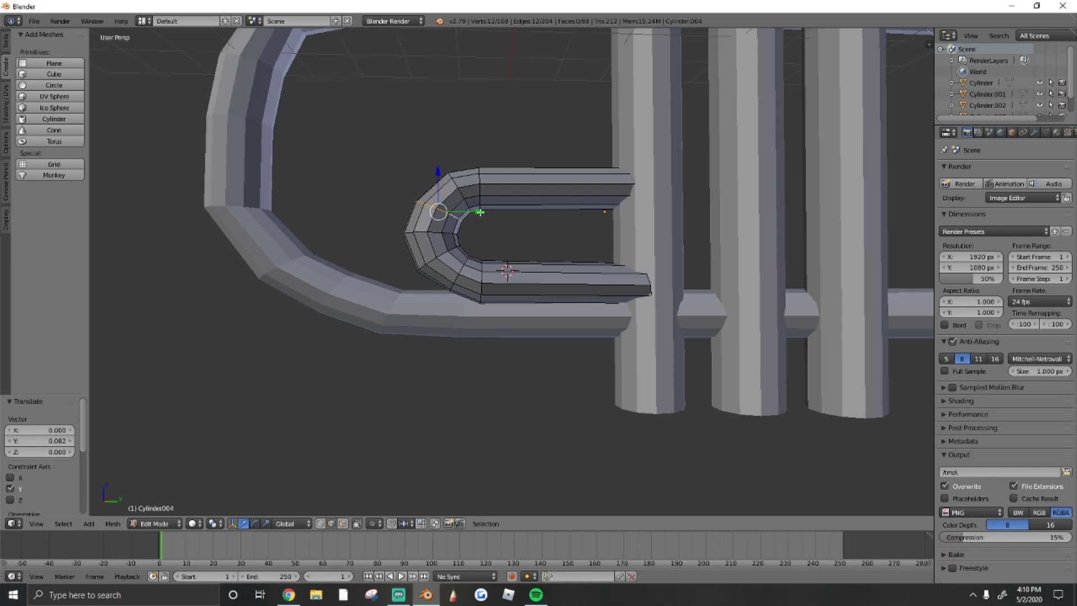
pyautogui.click(156, 523)
pyautogui.hotkey('shift', 'f')
# - Duplicate the U-slide, turn it about Z, and move it along Y past the valves
pyautogui.press('s')
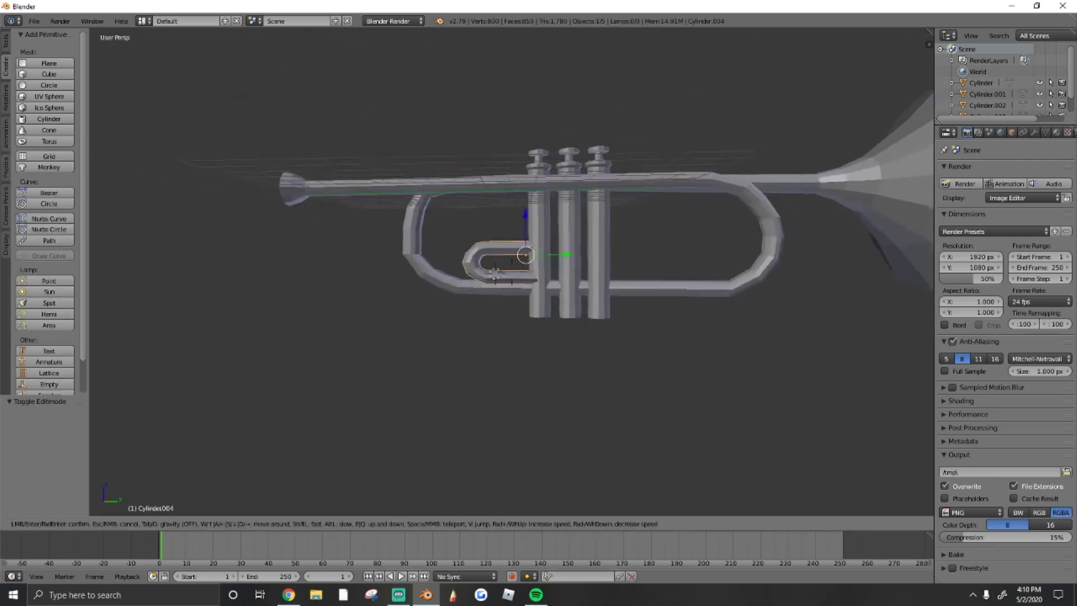
pyautogui.press('w')
pyautogui.press('Return')
pyautogui.hotkey('shift', 'd')
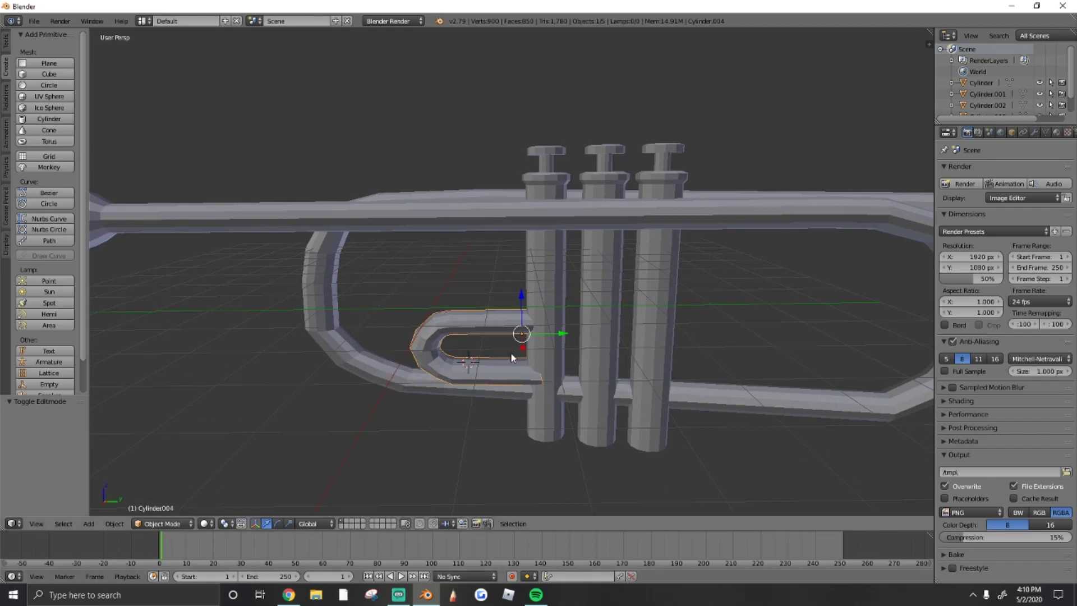
pyautogui.press('r')
pyautogui.press('z')
pyautogui.press('Escape')
pyautogui.press('g')
pyautogui.press('y')
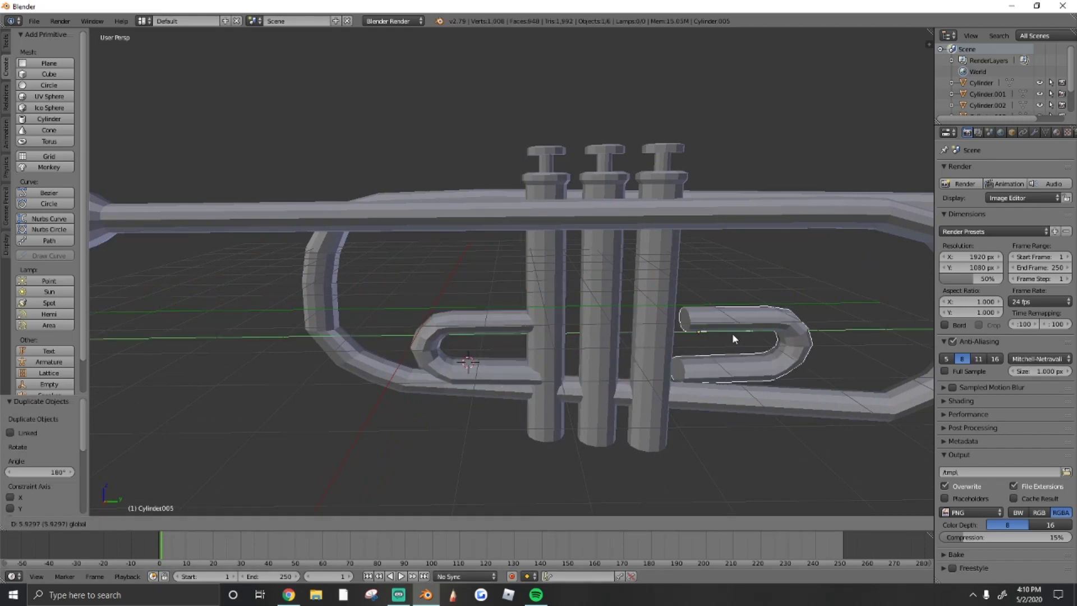
pyautogui.click(732, 334)
# - Fly in closer and reposition the copy along Y and X
pyautogui.hotkey('shift', 'f')
pyautogui.press('w')
pyautogui.press('Return')
pyautogui.press('g')
pyautogui.press('y')
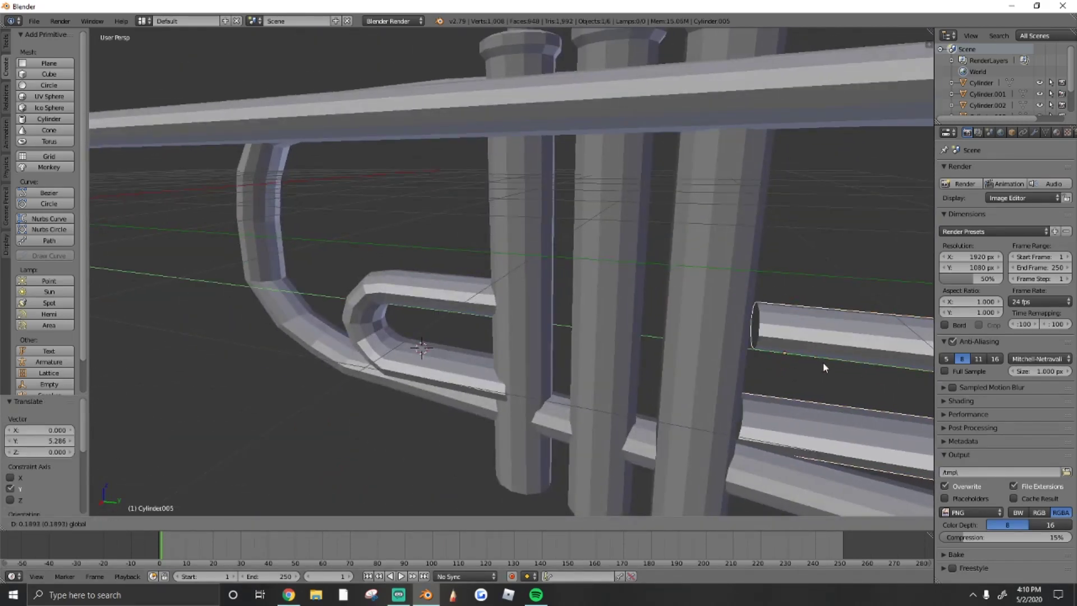
pyautogui.click(823, 362)
pyautogui.hotkey('shift', 'f')
pyautogui.press('w')
pyautogui.press('Return')
pyautogui.press('g')
pyautogui.press('y')
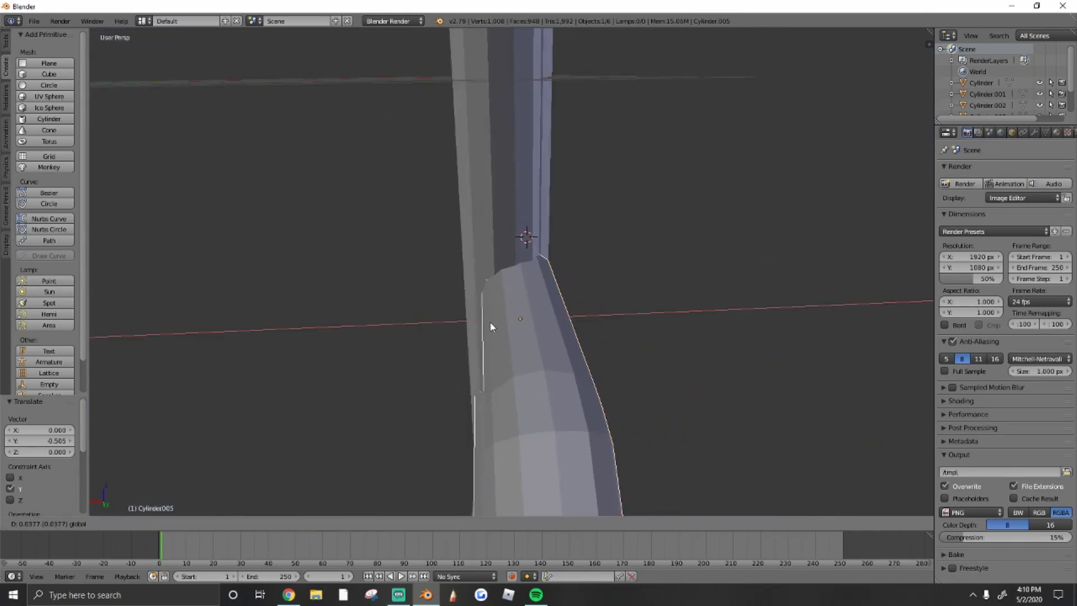
pyautogui.press('x')
pyautogui.click(490, 322)
# - Nudge the copy along X, shrink it, then delete it
pyautogui.hotkey('shift', 'f')
pyautogui.press('Return')
pyautogui.press('g')
pyautogui.press('x')
pyautogui.click(542, 308)
pyautogui.hotkey('shift', 'f')
pyautogui.press('Return')
pyautogui.press('s')
pyautogui.click(617, 365)
pyautogui.hotkey('shift', 'f')
pyautogui.press('Return')
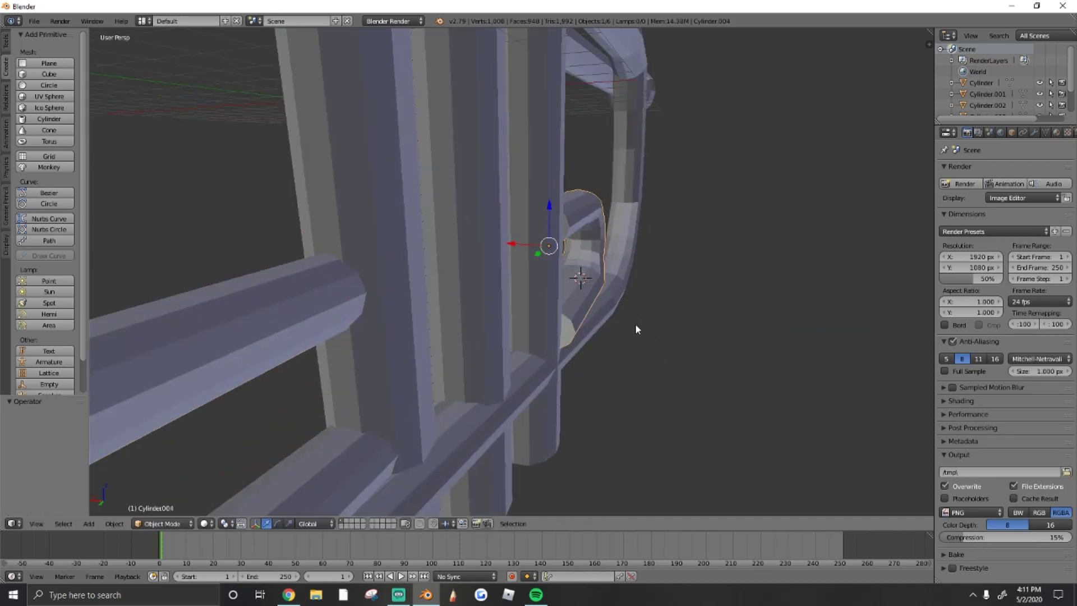
pyautogui.press('Delete')
# - Select the original U-slide and rotate it about the Z axis
pyautogui.rightClick(228, 348)
pyautogui.press('r')
pyautogui.press('z')
pyautogui.click(342, 331)
pyautogui.hotkey('shift', 'f')
pyautogui.press('Return')
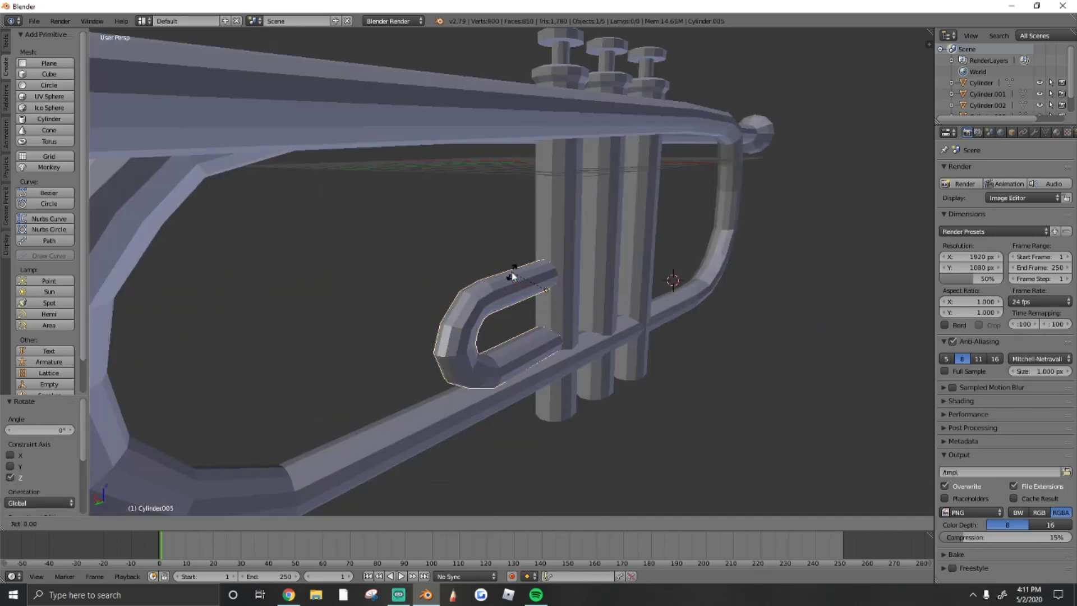
pyautogui.press('r')
pyautogui.press('z')
pyautogui.click(513, 276)
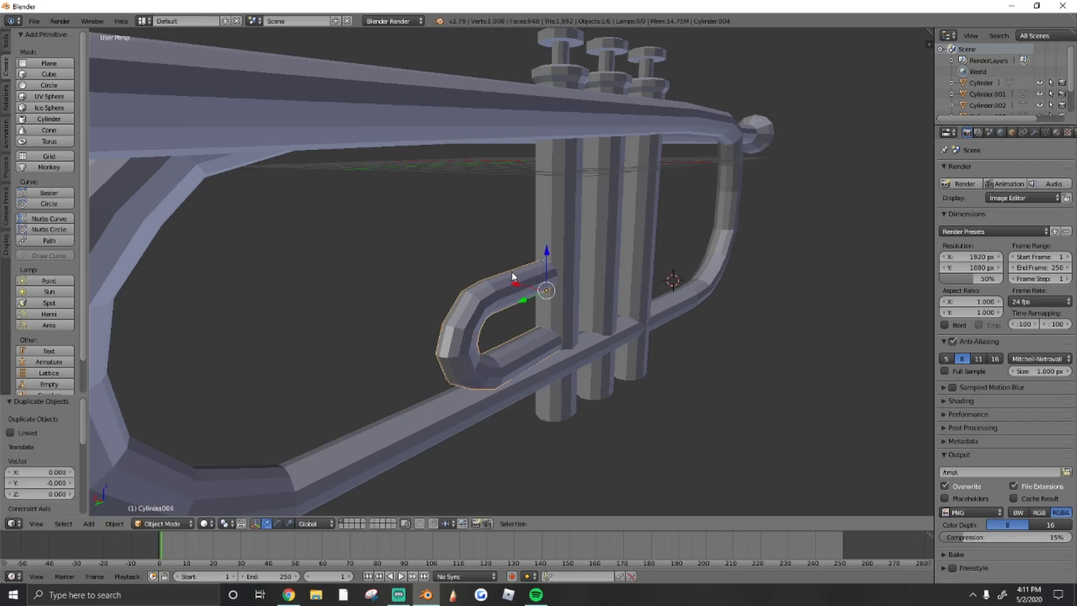
pyautogui.hotkey('shift', 'f')
# - Duplicate the slide again, place it right of the valves along Y, and turn it about Z
pyautogui.press('Return')
pyautogui.hotkey('shift', 'd')
pyautogui.press('y')
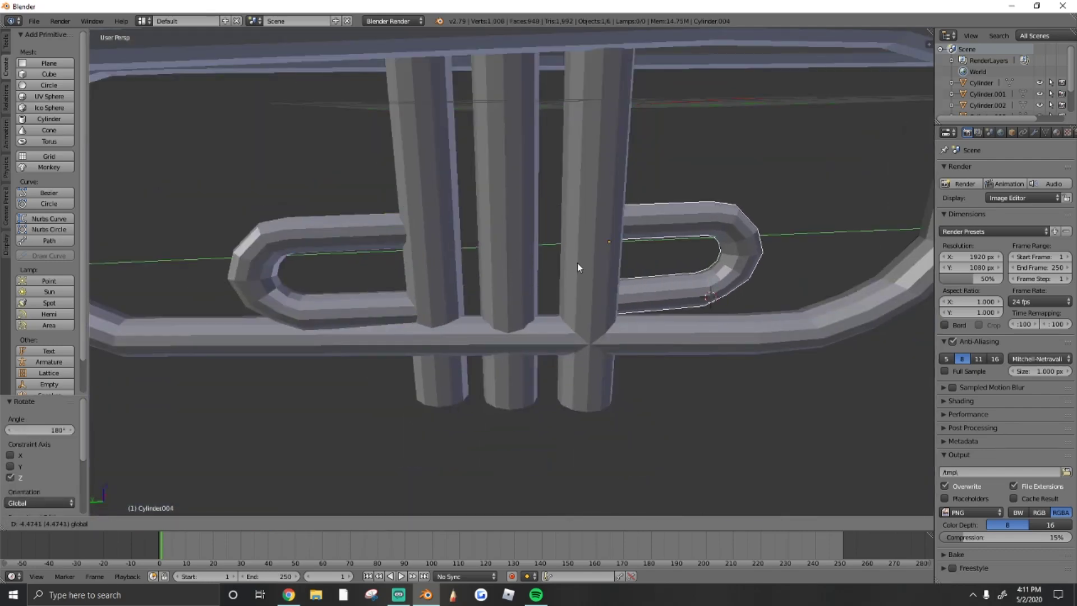
pyautogui.click(577, 264)
pyautogui.press('r')
pyautogui.press('z')
pyautogui.click(516, 253)
pyautogui.hotkey('shift', 'f')
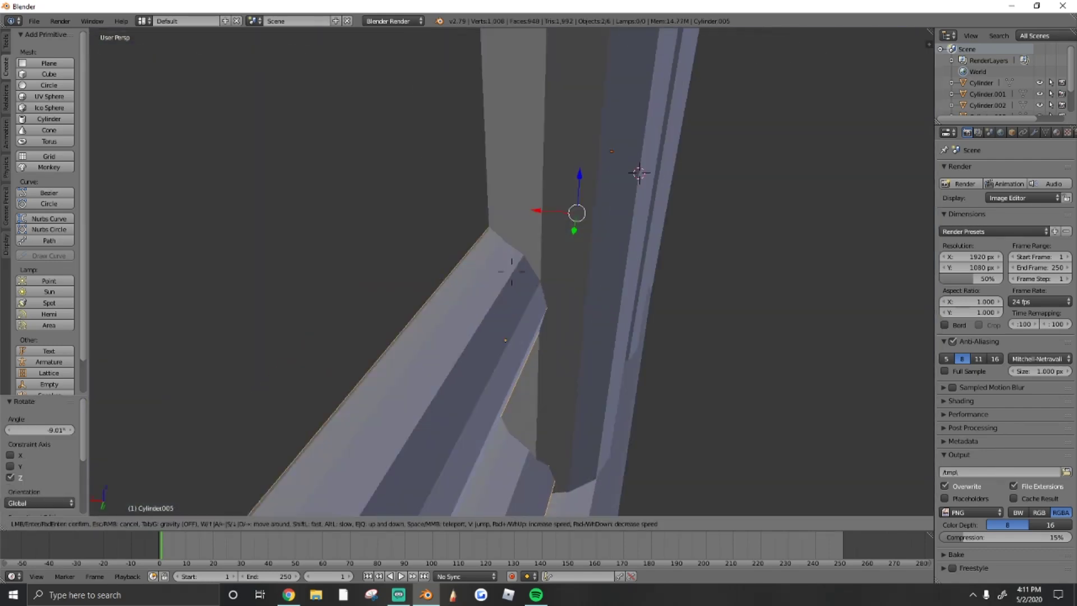
pyautogui.press('a')
pyautogui.hotkey('shift', 'f')
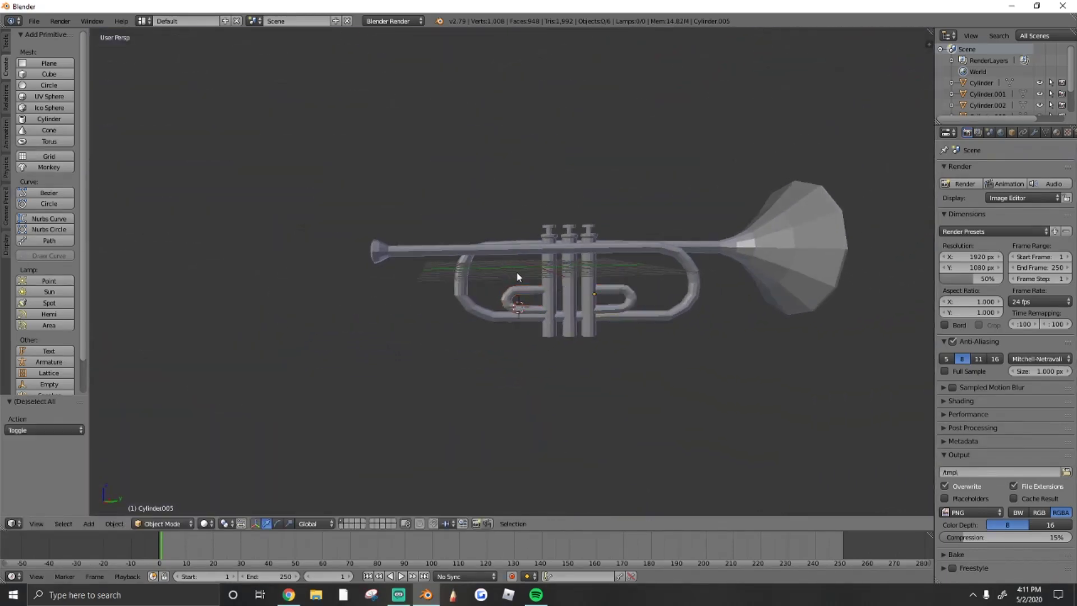
# - Select the copied U-slide and shift it along the trumpet
pyautogui.click(509, 311)
pyautogui.rightClick(547, 314)
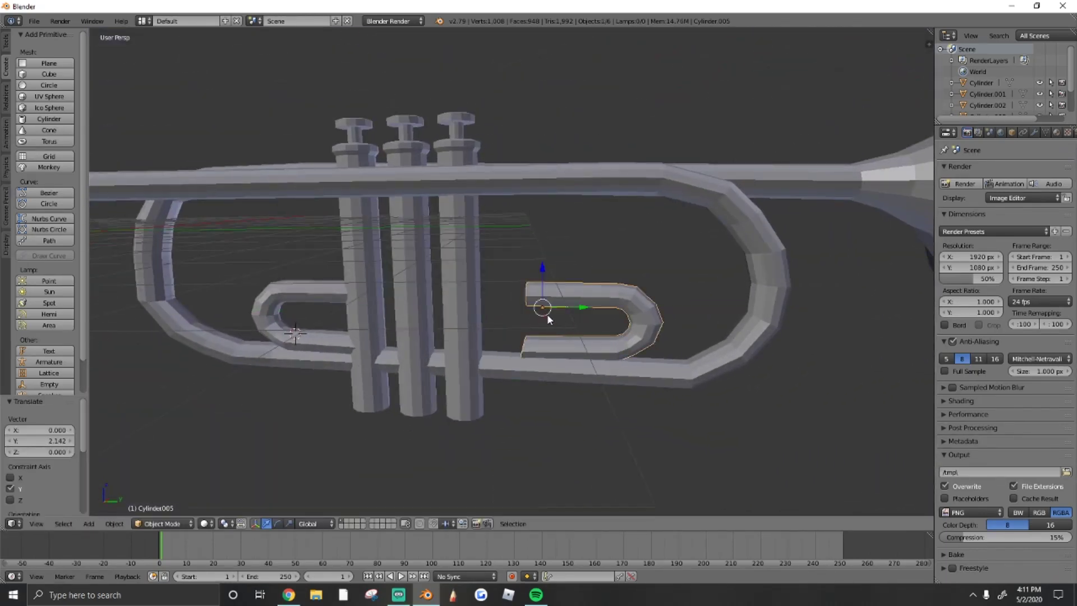
pyautogui.moveTo(557, 326); pyautogui.dragTo(571, 309, button='middle')
pyautogui.press('g')
pyautogui.press('y')
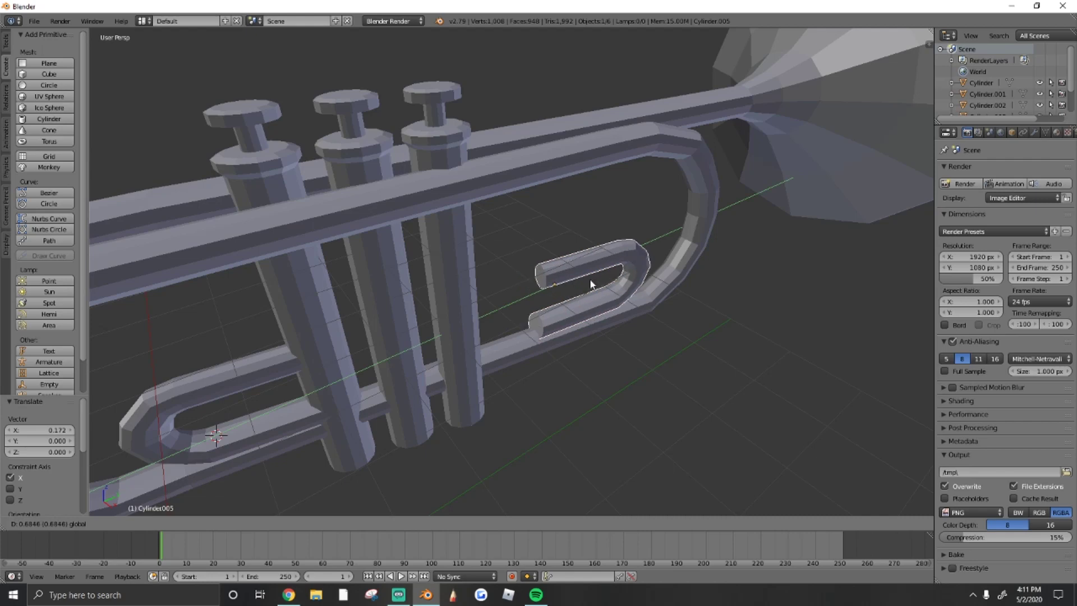
pyautogui.click(587, 296)
# - In Edit Mode, lengthen both arms by moving their open ends along Y
pyautogui.click(163, 524)
pyautogui.click(179, 505)
pyautogui.press('KP_Decimal')
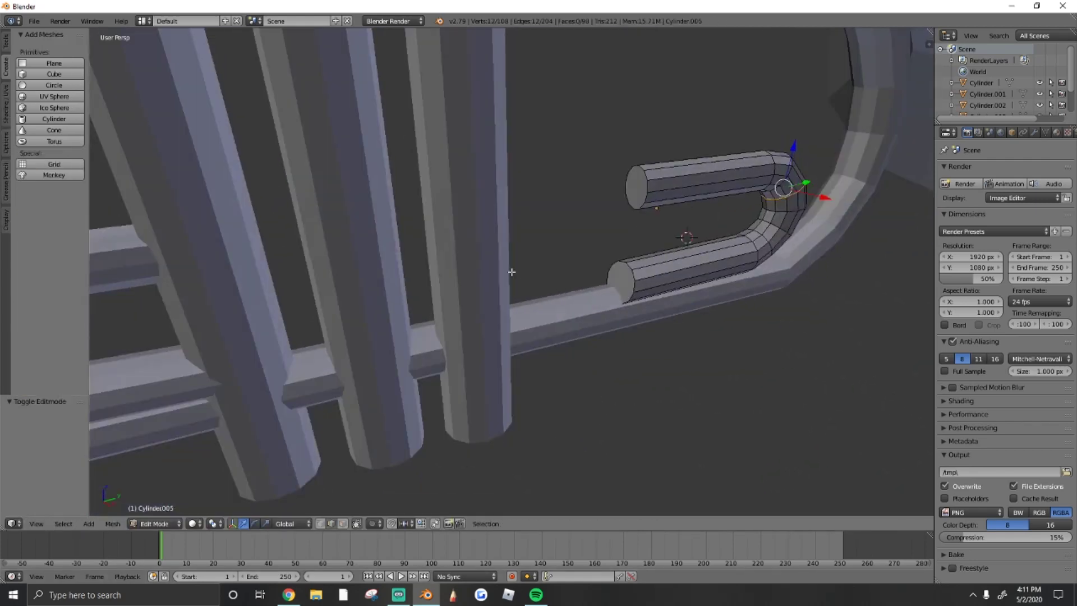
pyautogui.keyDown('shift'); pyautogui.click(639, 190); pyautogui.keyUp('shift')
pyautogui.scroll(-5, 640, 191)
pyautogui.press('g')
pyautogui.press('y')
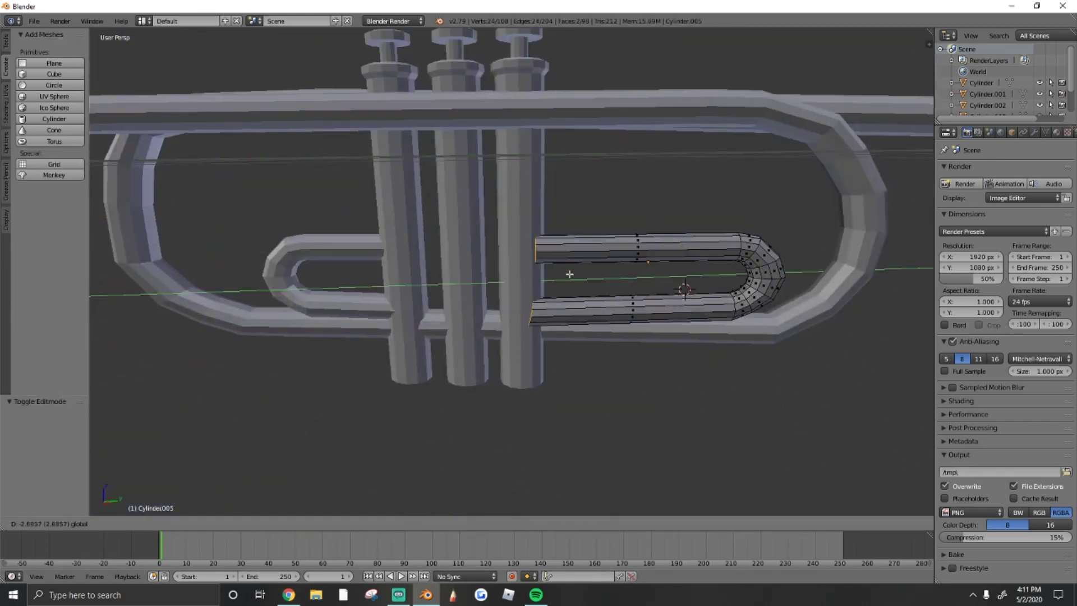
pyautogui.click(558, 271)
pyautogui.moveTo(558, 271)
pyautogui.mouseDown(button='middle')
pyautogui.moveTo(251, 476)
pyautogui.moveTo(772, 339)
pyautogui.mouseUp(button='middle')
pyautogui.press('Tab')
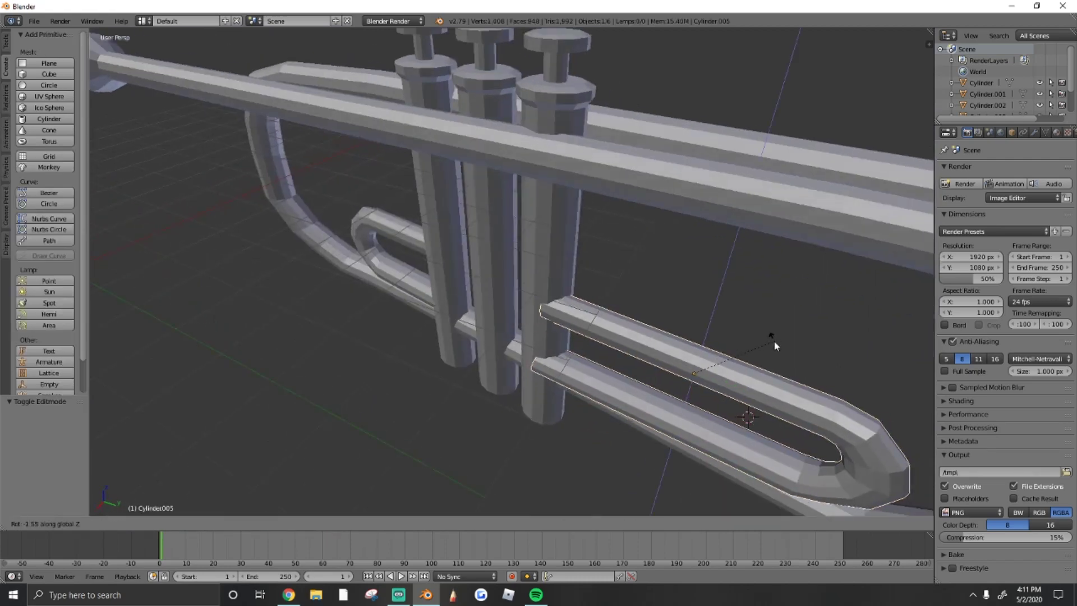
# - Nudge Cylinder.005 -0.144 along X and fly the view closer to the valves
pyautogui.press('g')
pyautogui.press('x')
pyautogui.click(688, 398)
pyautogui.hotkey('shift', 'f')
pyautogui.press('s')
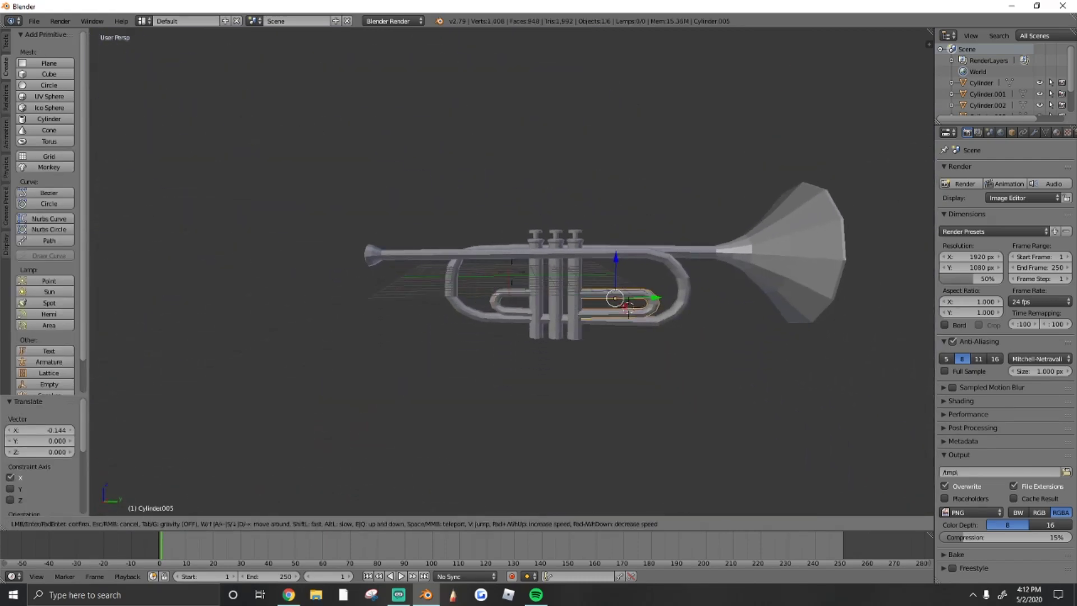
pyautogui.press('w')
pyautogui.click(512, 272)
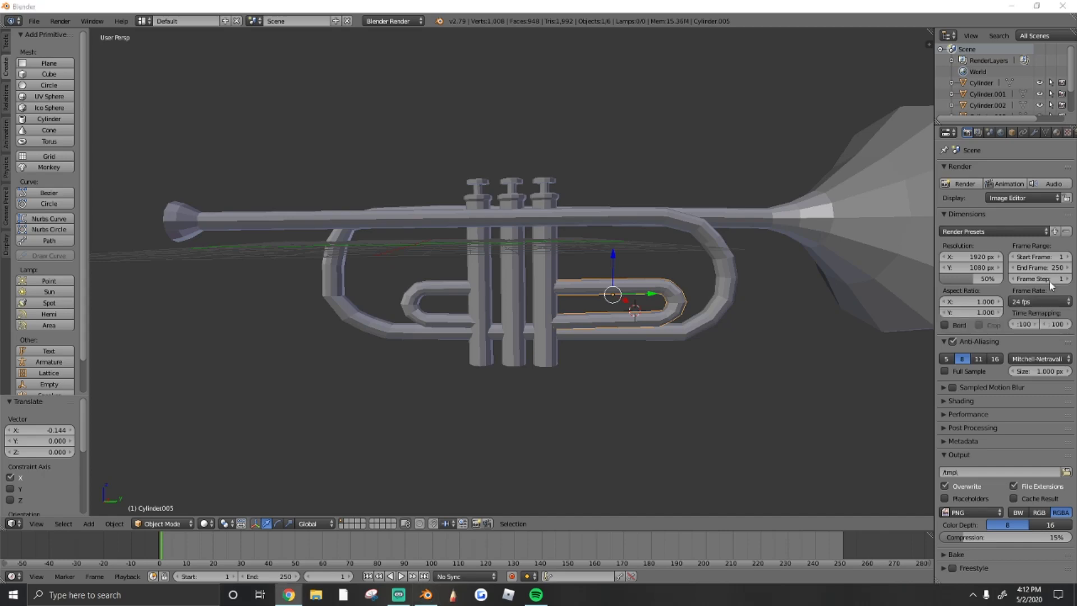
# - Select the lower slide tube and reposition it along Z and sideways
pyautogui.rightClick(444, 284)
pyautogui.press('g')
pyautogui.press('z')
pyautogui.click(436, 284)
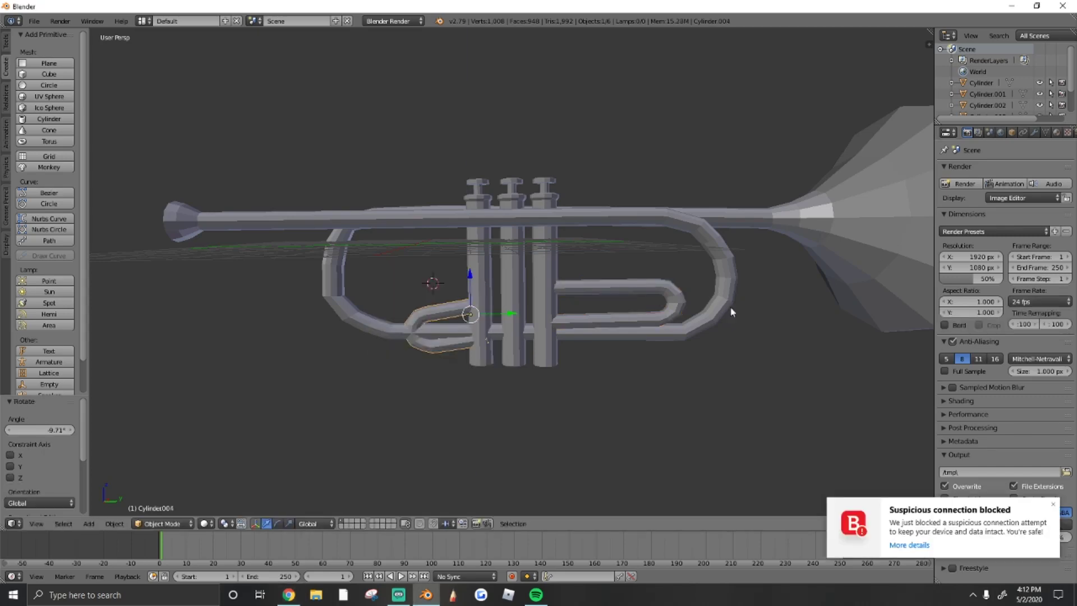
pyautogui.click(513, 276)
pyautogui.press('g')
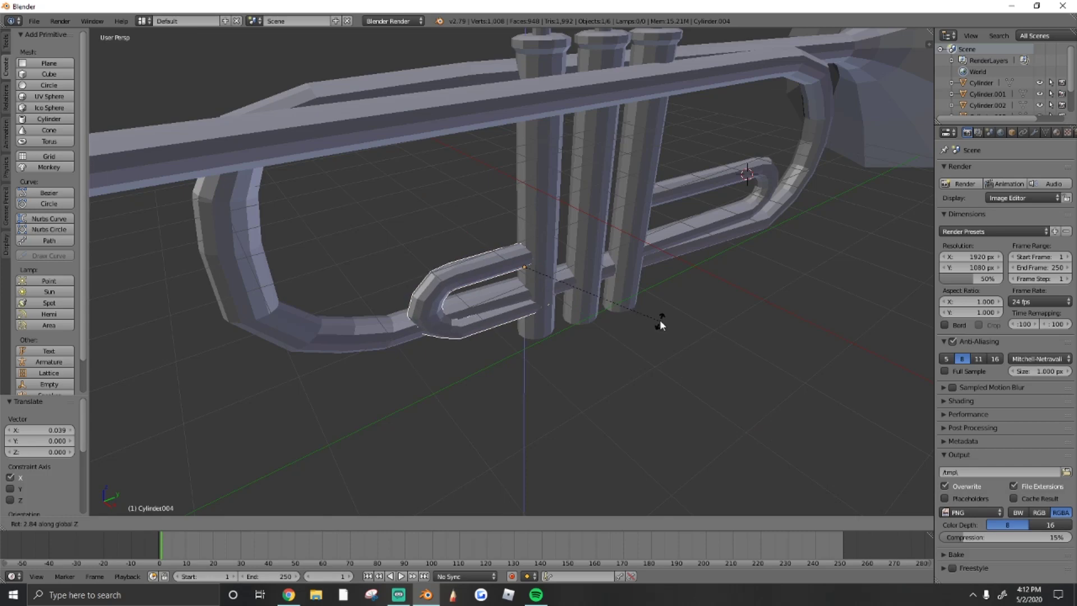
pyautogui.click(556, 283)
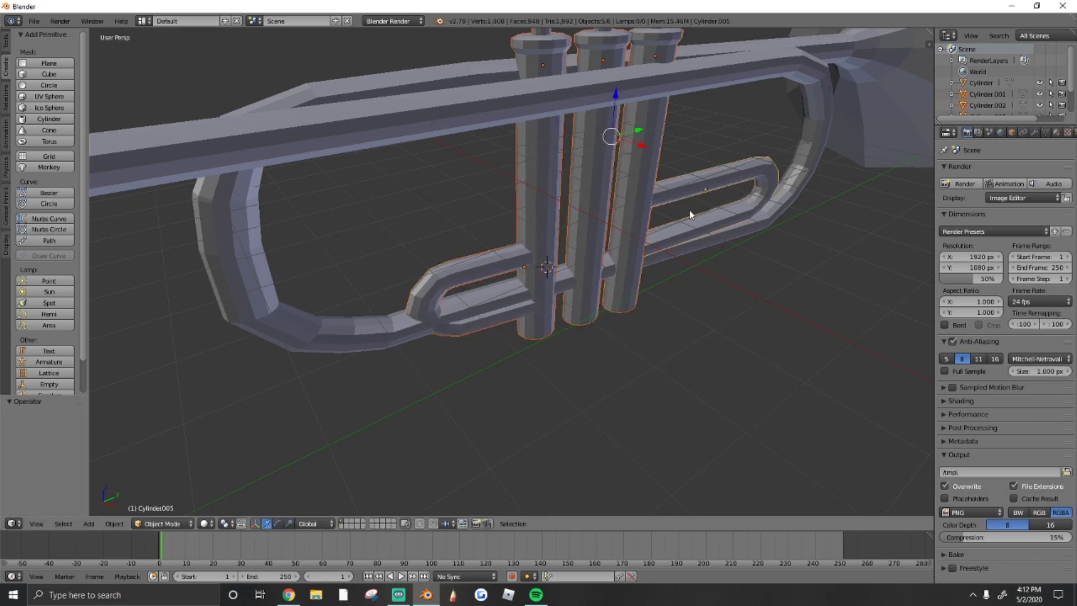
# - Rotate the valve cluster about the Y and Z axes to align it
pyautogui.press('r')
pyautogui.press('y')
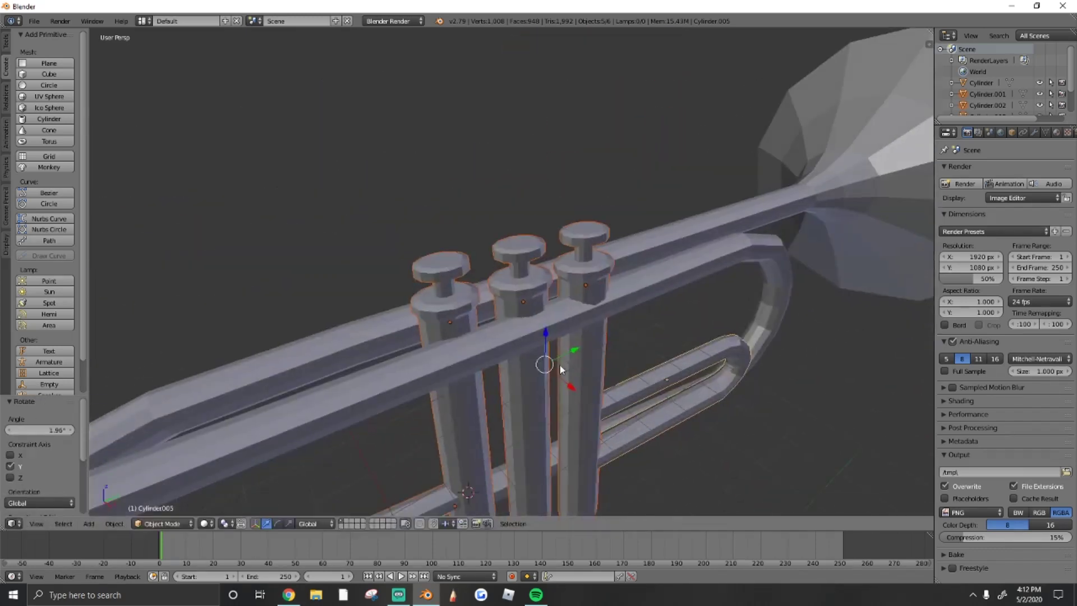
pyautogui.press('r')
pyautogui.press('z')
pyautogui.click(564, 380)
pyautogui.hotkey('shift', 'f')
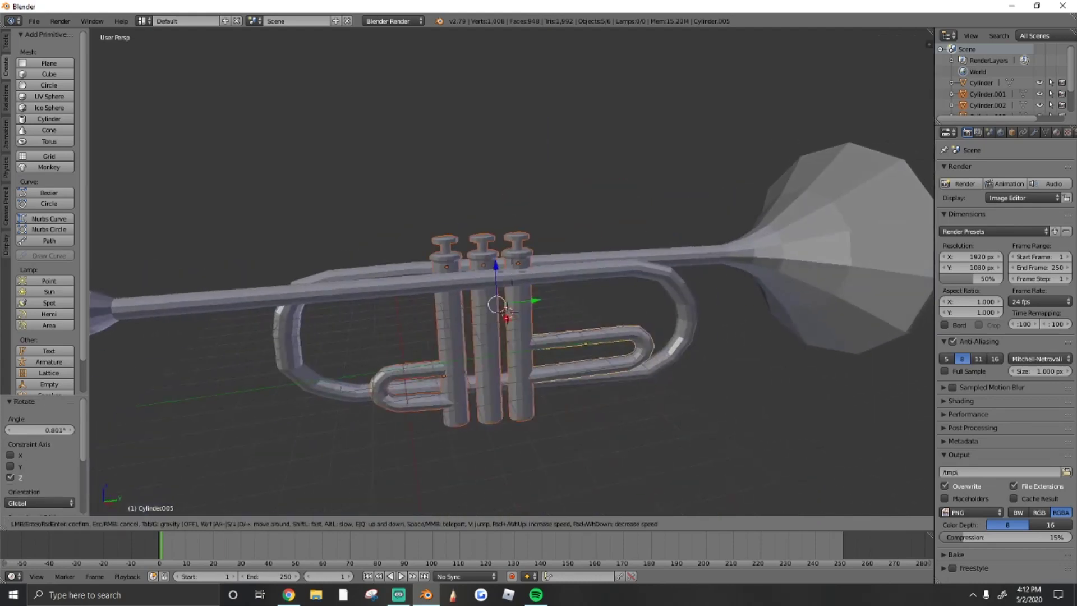
# - Add a new cube, raise it onto the main tube and shrink it
pyautogui.press('a')
pyautogui.press('s')
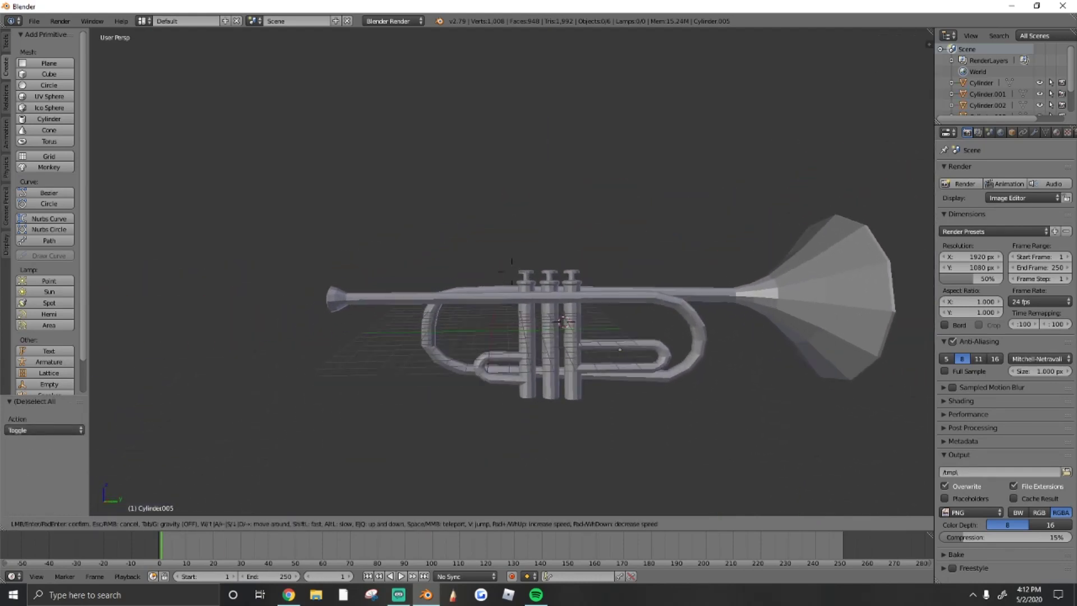
pyautogui.press('Return')
pyautogui.click(49, 73)
pyautogui.press('g')
pyautogui.press('z')
pyautogui.click(622, 343)
pyautogui.press('s')
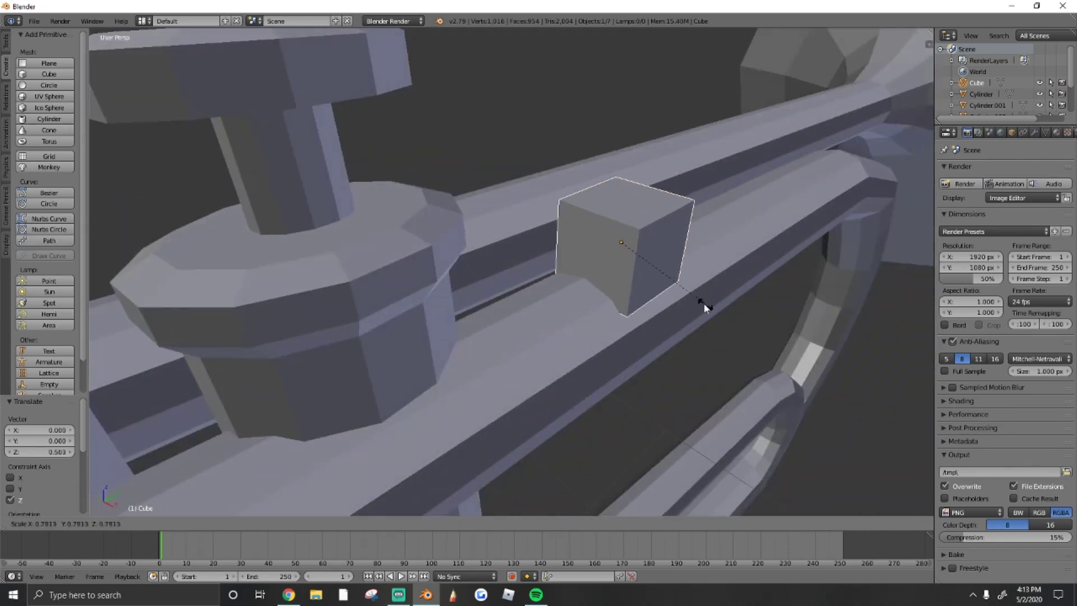
pyautogui.click(704, 303)
# - In Edit Mode, flatten the cube into a slab by moving its faces
pyautogui.click(154, 524)
pyautogui.click(163, 495)
pyautogui.press('g')
pyautogui.press('y')
pyautogui.click(691, 264)
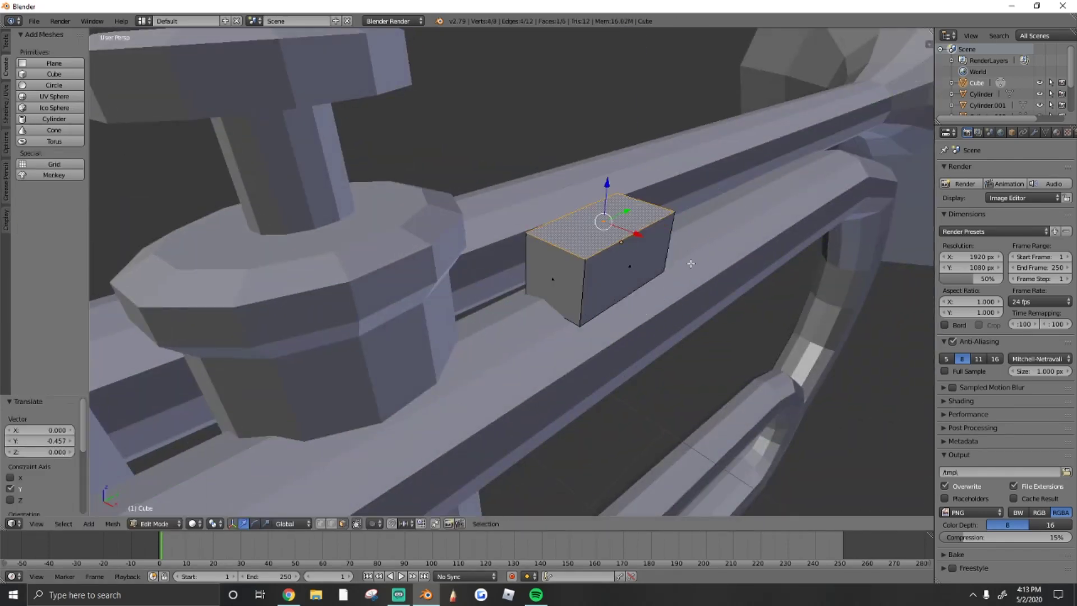
pyautogui.press('g')
pyautogui.press('z')
pyautogui.click(716, 344)
# - Narrow the slab's length and add a loop cut near its left end
pyautogui.press('Tab')
pyautogui.press('s')
pyautogui.press('x')
pyautogui.click(674, 326)
pyautogui.hotkey('shift', 'f')
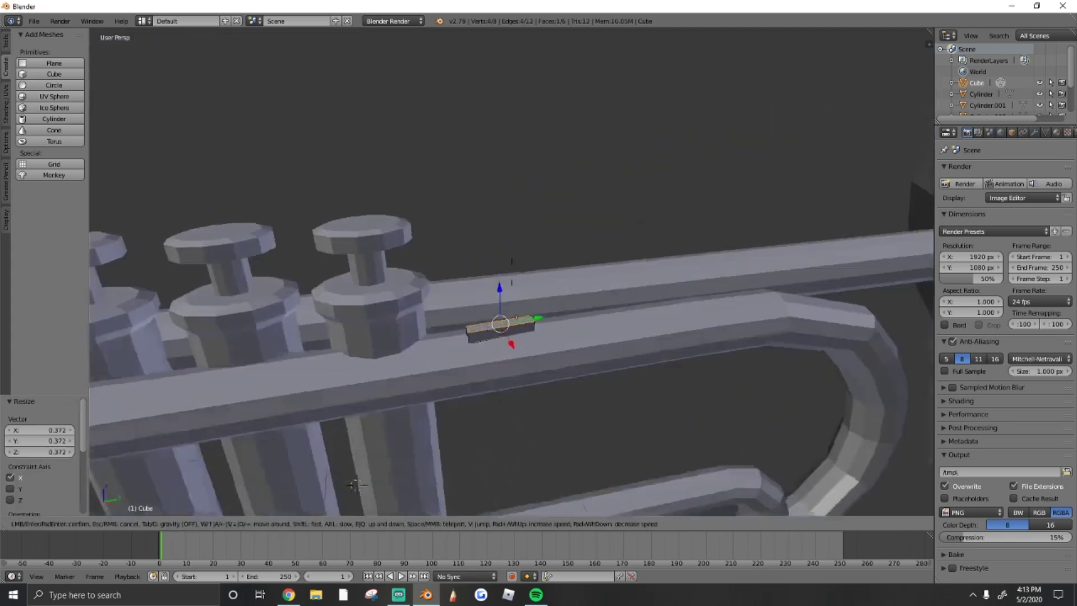
pyautogui.click(355, 484)
pyautogui.press('Tab')
pyautogui.click(7, 54)
pyautogui.click(455, 406)
pyautogui.click(410, 414)
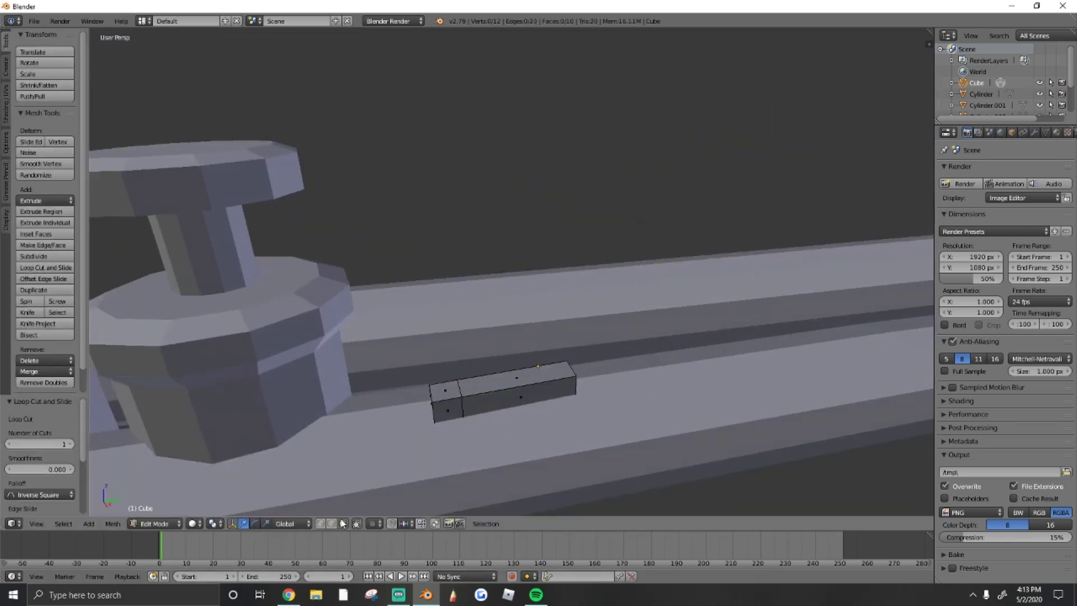
# - Extrude the slab's end face up into a tall column with four even cuts
pyautogui.moveTo(512, 271); pyautogui.dragTo(561, 331, button='middle')
pyautogui.scroll(3, 562, 331)
pyautogui.press('e')
pyautogui.click(564, 337)
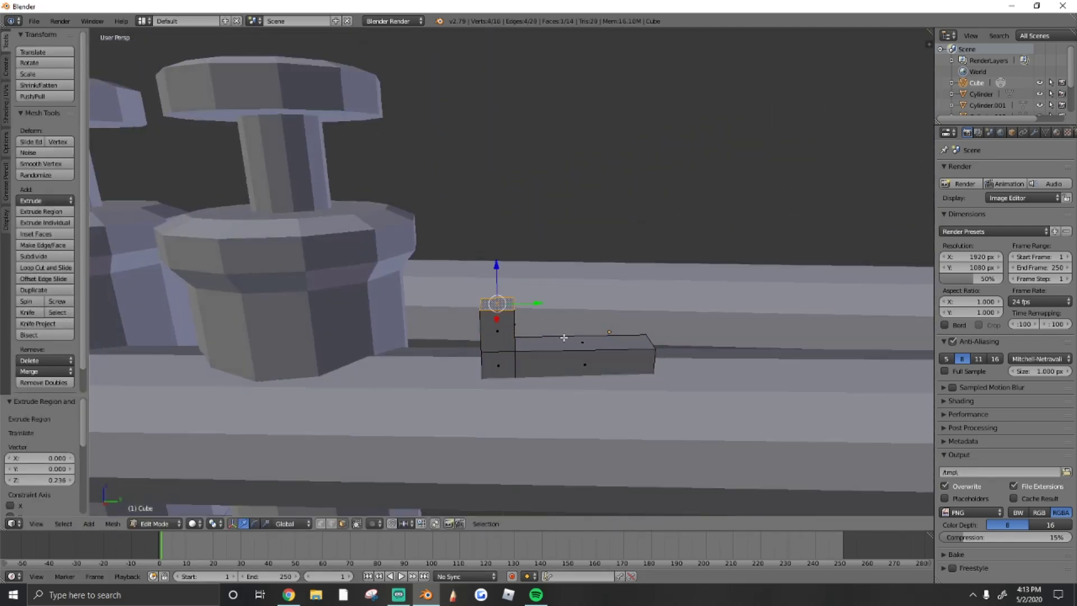
pyautogui.rightClick(552, 334)
pyautogui.press('e')
pyautogui.click(502, 112)
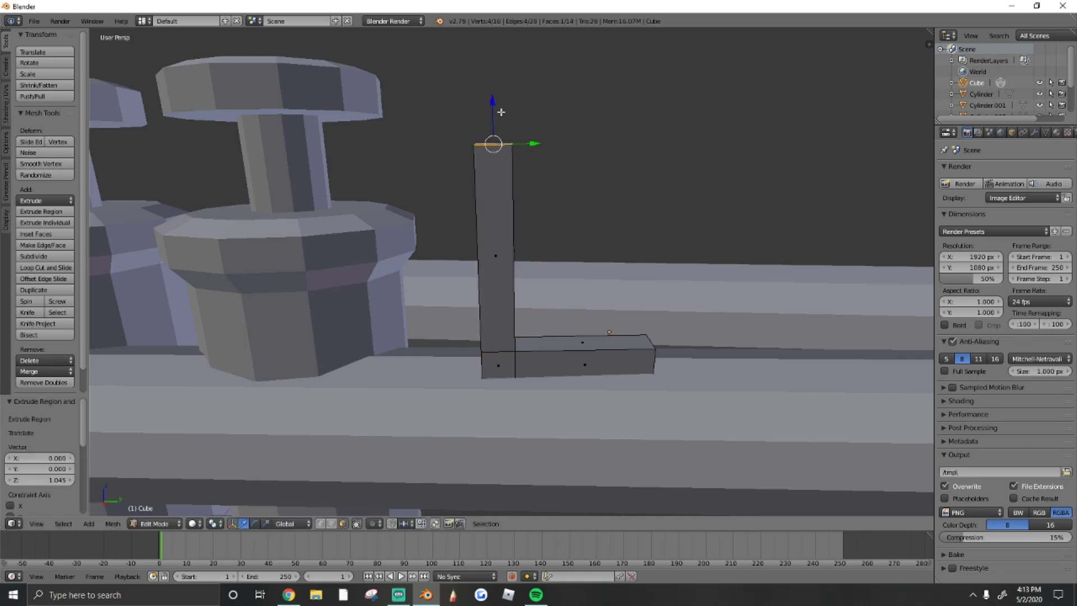
pyautogui.press('a')
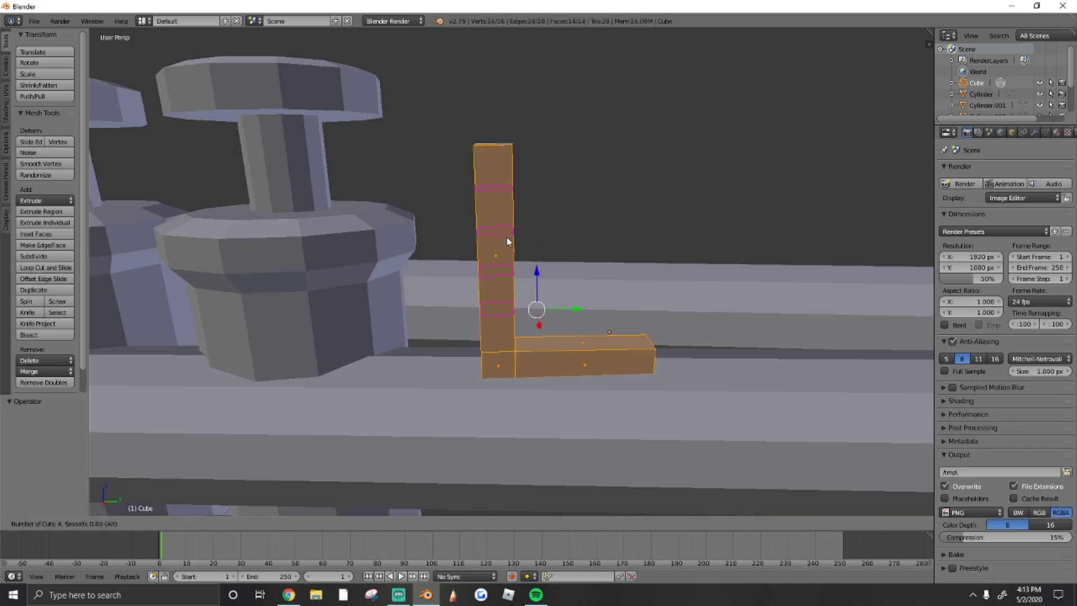
pyautogui.click(507, 236)
# - Select the upper column rings and tilt them around the X axis
pyautogui.scroll(-3, 497, 140)
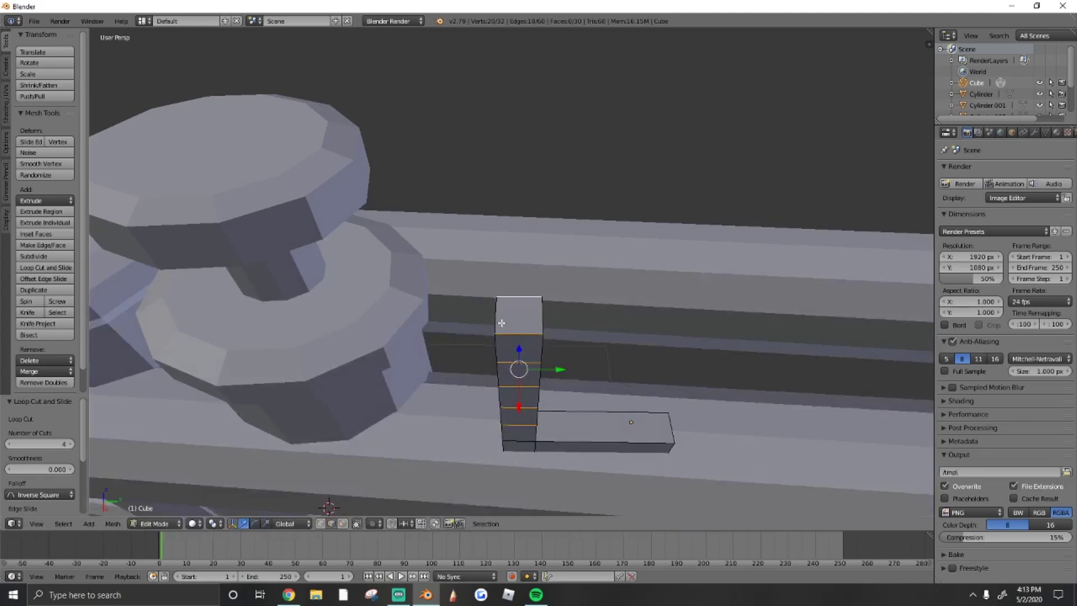
pyautogui.scroll(5, 505, 197)
pyautogui.scroll(-2, 683, 318)
pyautogui.moveTo(538, 203); pyautogui.dragTo(549, 202)
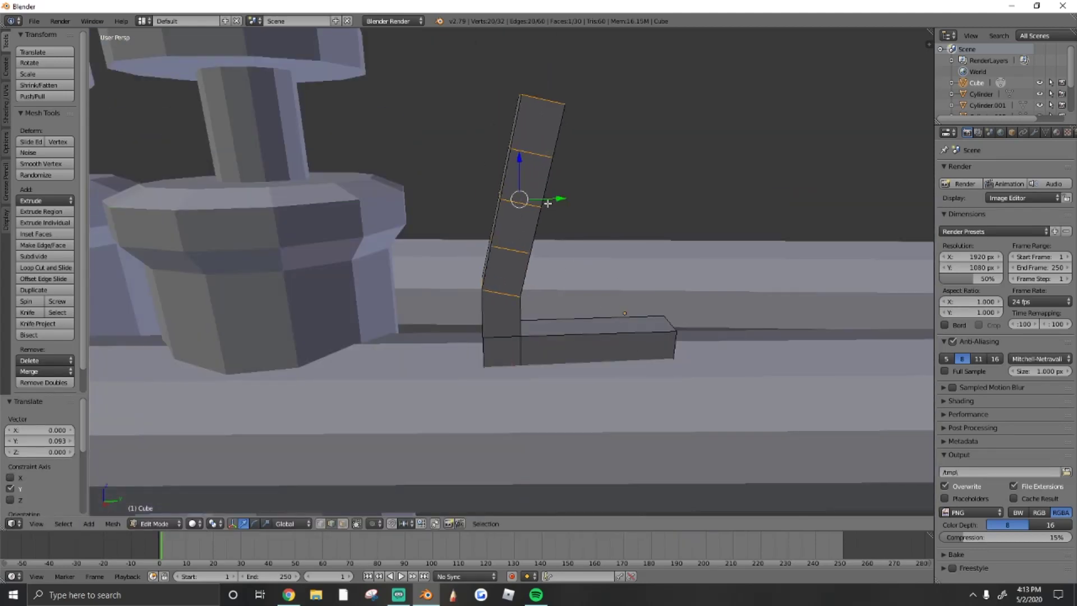
pyautogui.keyDown('alt'); pyautogui.keyDown('shift'); pyautogui.click(528, 159); pyautogui.keyUp('shift'); pyautogui.keyUp('alt')
pyautogui.moveTo(528, 159)
pyautogui.mouseDown(button='middle')
pyautogui.moveTo(505, 264)
pyautogui.moveTo(512, 324)
pyautogui.moveTo(567, 360)
pyautogui.mouseUp(button='middle')
pyautogui.press('r')
pyautogui.press('x')
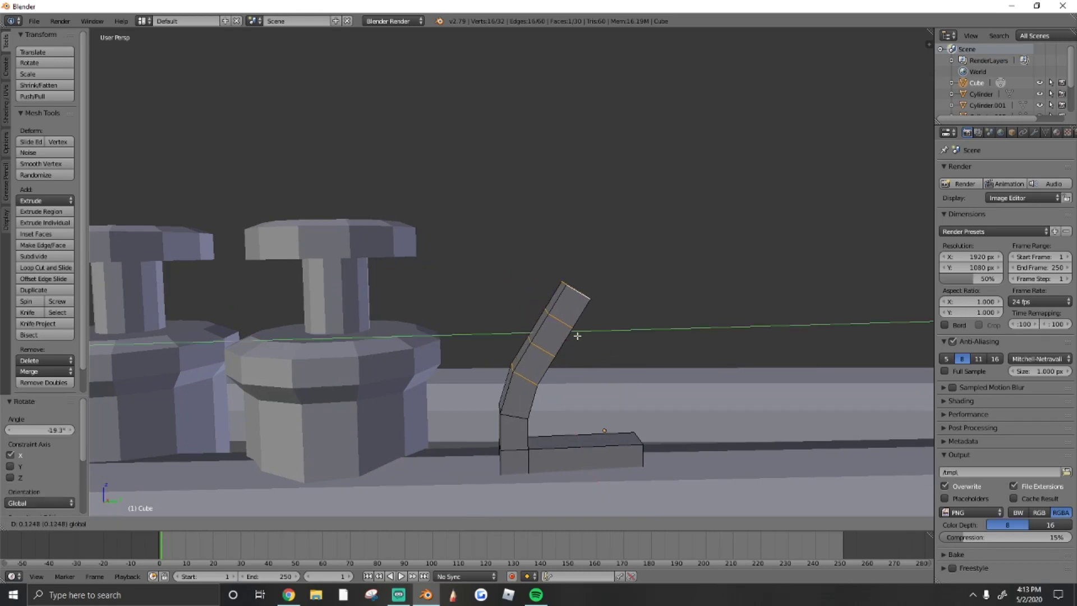
pyautogui.moveTo(567, 318); pyautogui.dragTo(517, 249, button='middle')
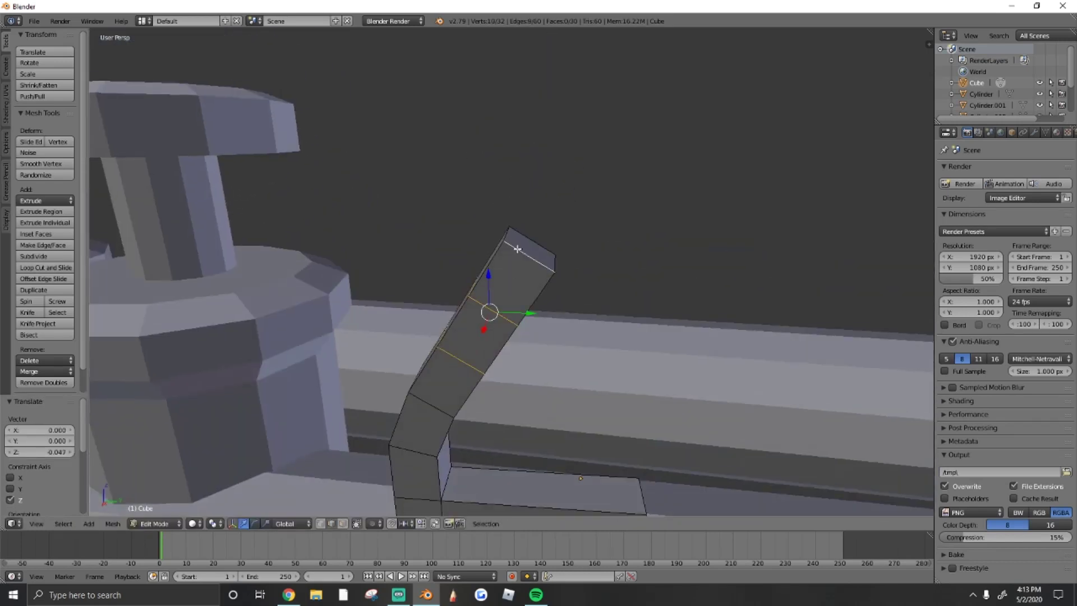
pyautogui.moveTo(645, 392); pyautogui.dragTo(673, 412, button='middle')
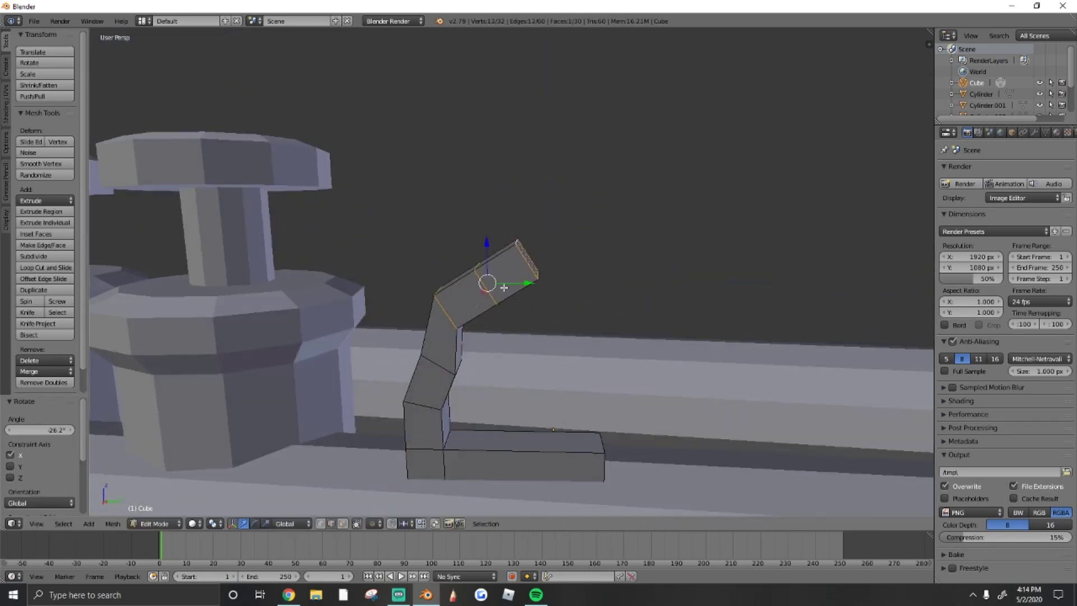
pyautogui.moveTo(563, 266)
pyautogui.mouseDown(button='middle')
pyautogui.moveTo(590, 291)
pyautogui.moveTo(505, 252)
pyautogui.mouseUp(button='middle')
pyautogui.keyDown('alt'); pyautogui.keyDown('shift'); pyautogui.click(443, 242); pyautogui.keyUp('shift'); pyautogui.keyUp('alt')
pyautogui.moveTo(443, 241); pyautogui.dragTo(617, 314, button='middle')
# - Tilt the top sections further into a hook, shrink it and return to Object Mode
pyautogui.press('r')
pyautogui.press('x')
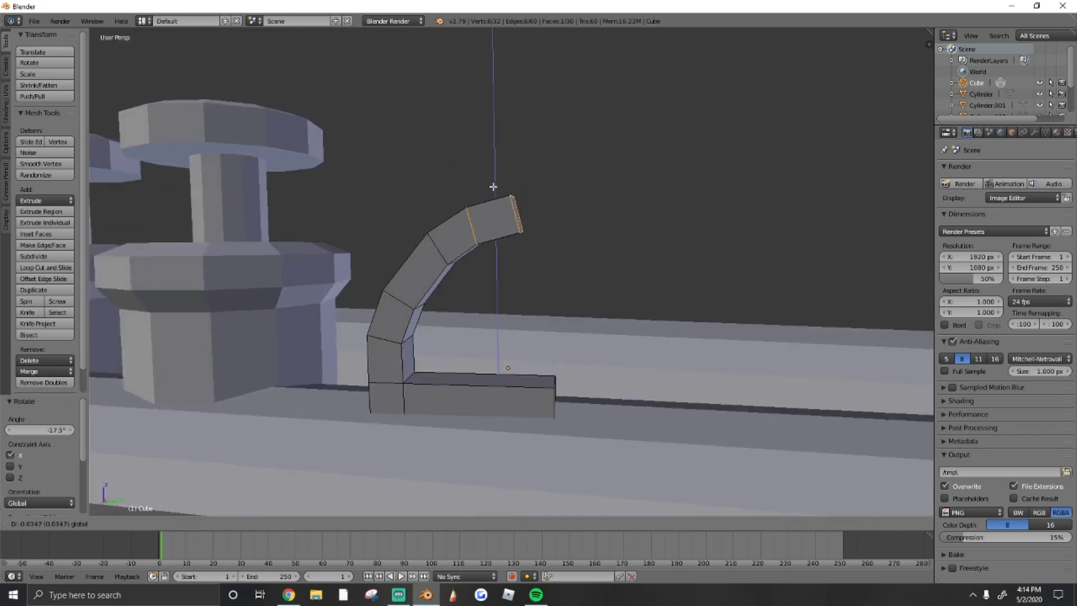
pyautogui.click(396, 400)
pyautogui.moveTo(559, 228)
pyautogui.mouseDown(button='middle')
pyautogui.moveTo(396, 400)
pyautogui.moveTo(393, 281)
pyautogui.mouseUp(button='middle')
pyautogui.press('a')
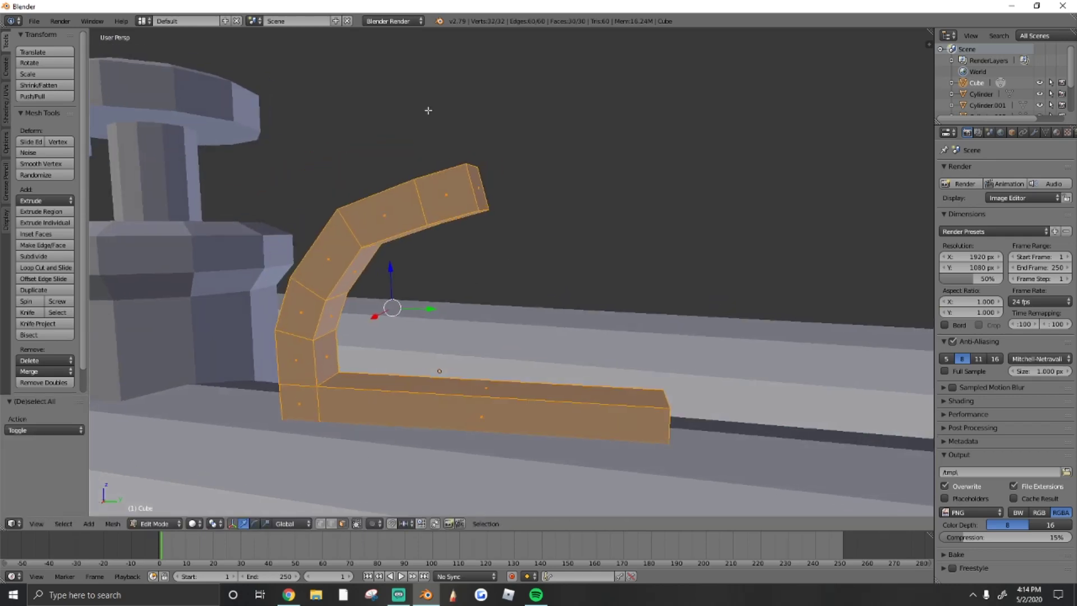
pyautogui.hotkey('shift', 'f')
pyautogui.press('s')
pyautogui.press('a')
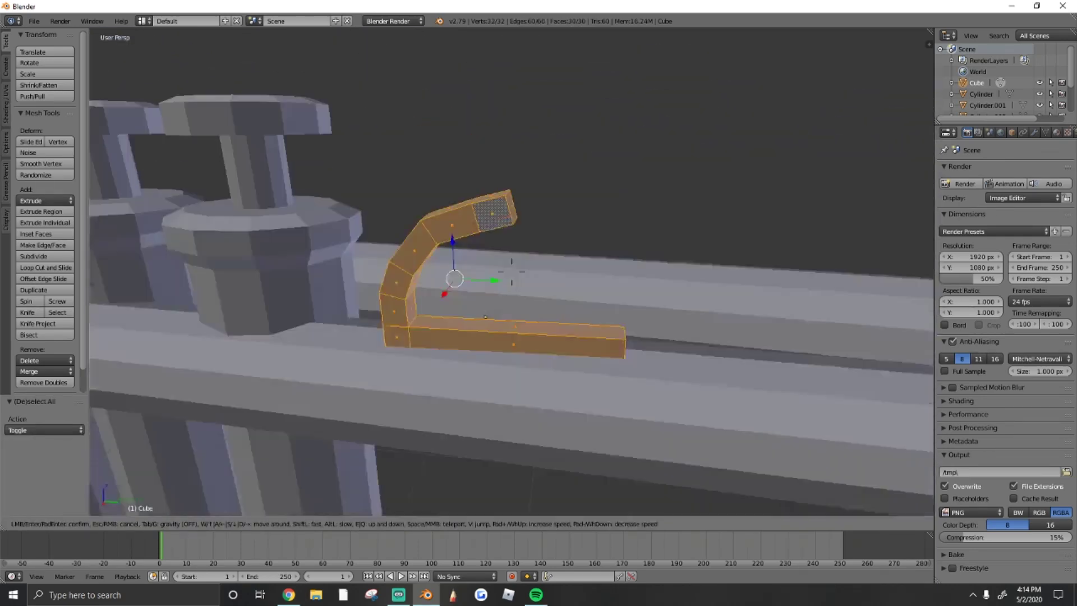
pyautogui.press('w')
pyautogui.click(512, 272)
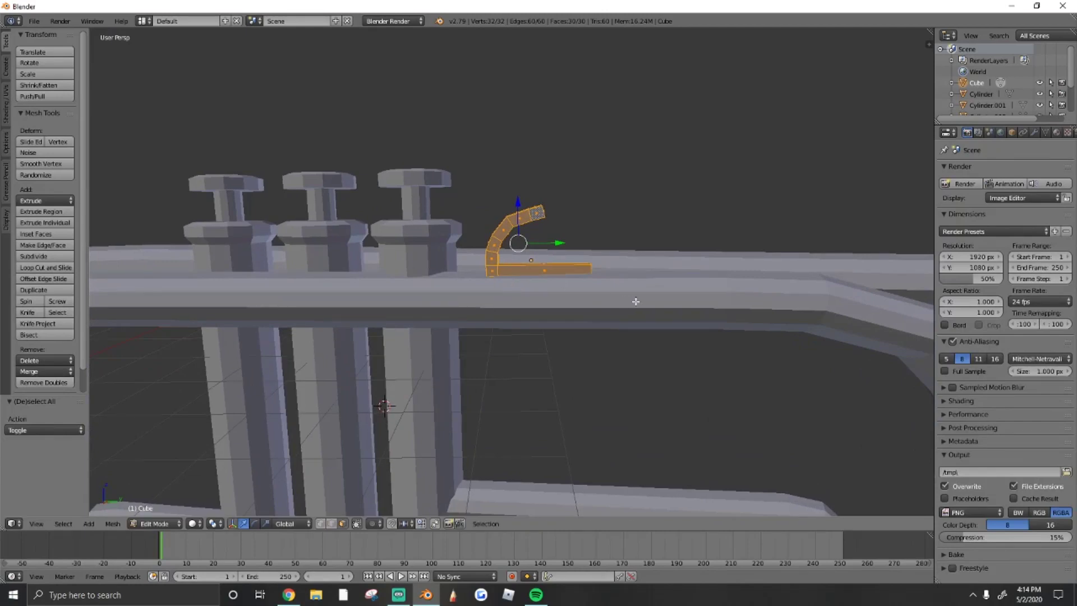
pyautogui.click(612, 304)
pyautogui.press('Tab')
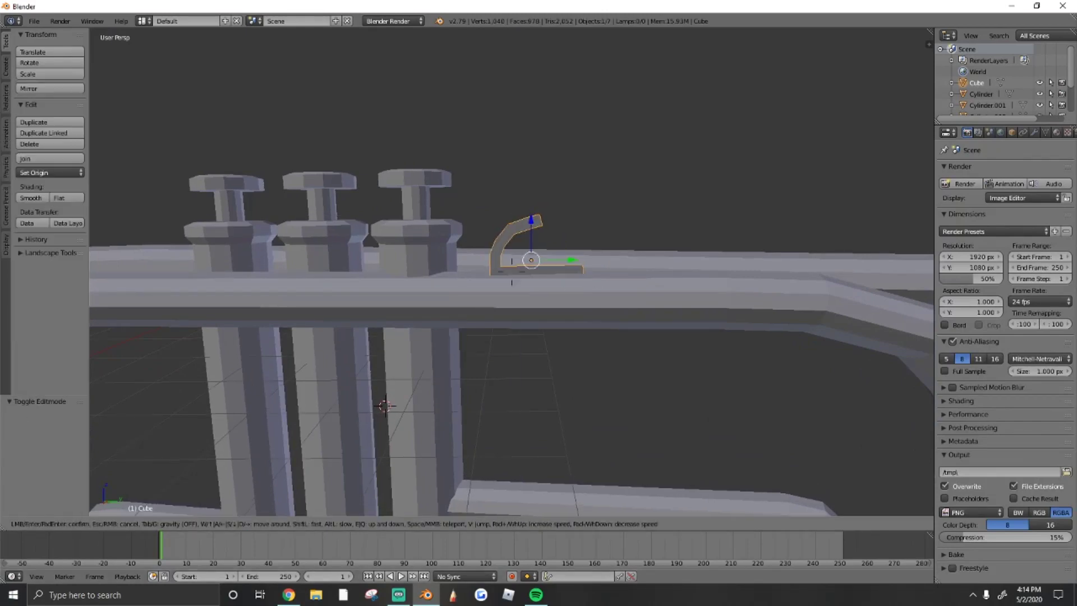
# - Delete the finger hook cube
pyautogui.press('Home')
pyautogui.press('x')
pyautogui.click(512, 275)
pyautogui.scroll(2, 512, 275)
pyautogui.scroll(2, 505, 275)
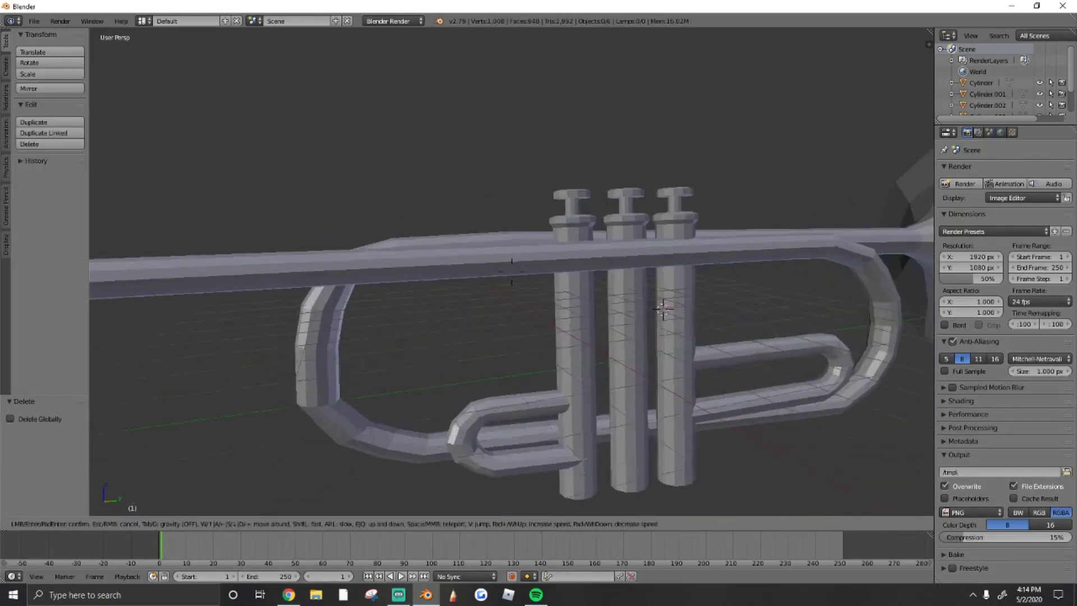
pyautogui.scroll(3, 548, 274)
# - Select the mouthpiece tube and join all trumpet parts into one object with Ctrl+J
pyautogui.rightClick(549, 274)
pyautogui.click(163, 523)
pyautogui.click(153, 498)
pyautogui.moveTo(505, 280)
pyautogui.mouseDown(button='middle')
pyautogui.moveTo(488, 278)
pyautogui.moveTo(567, 282)
pyautogui.mouseUp(button='middle')
pyautogui.scroll(2, 489, 277)
pyautogui.keyDown('alt'); pyautogui.rightClick(488, 277); pyautogui.keyUp('alt')
pyautogui.press('a')
pyautogui.press('a')
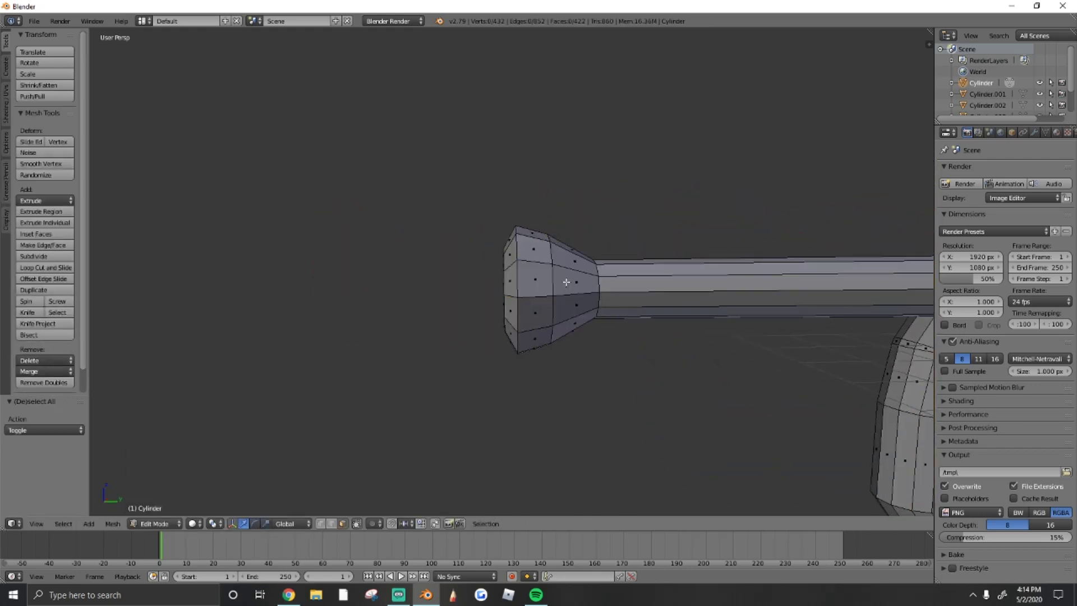
pyautogui.press('a')
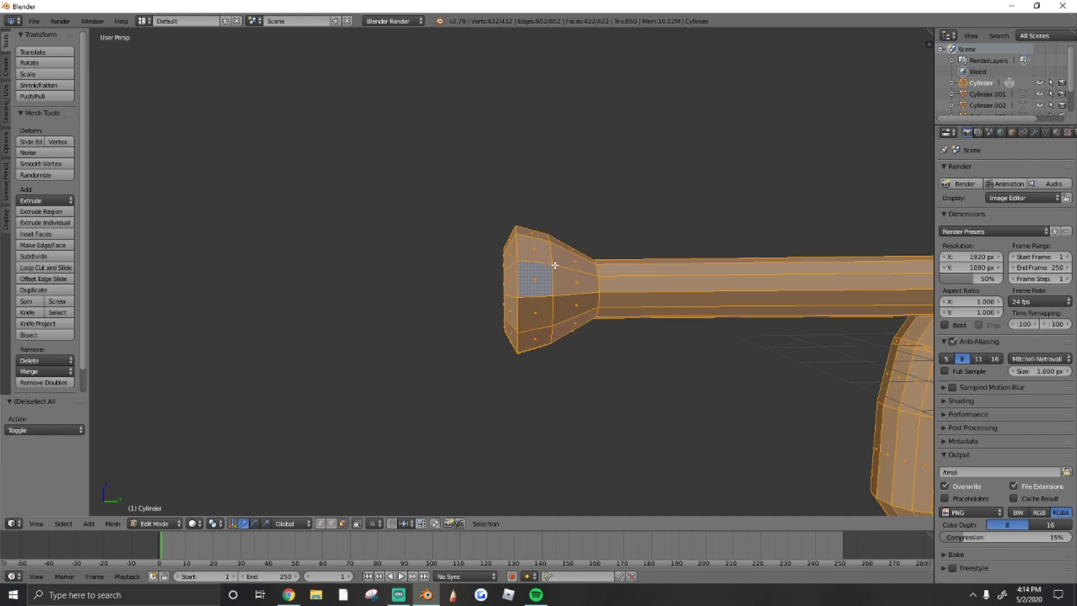
pyautogui.scroll(-4, 552, 259)
pyautogui.press('Tab')
pyautogui.press('a')
pyautogui.press('a')
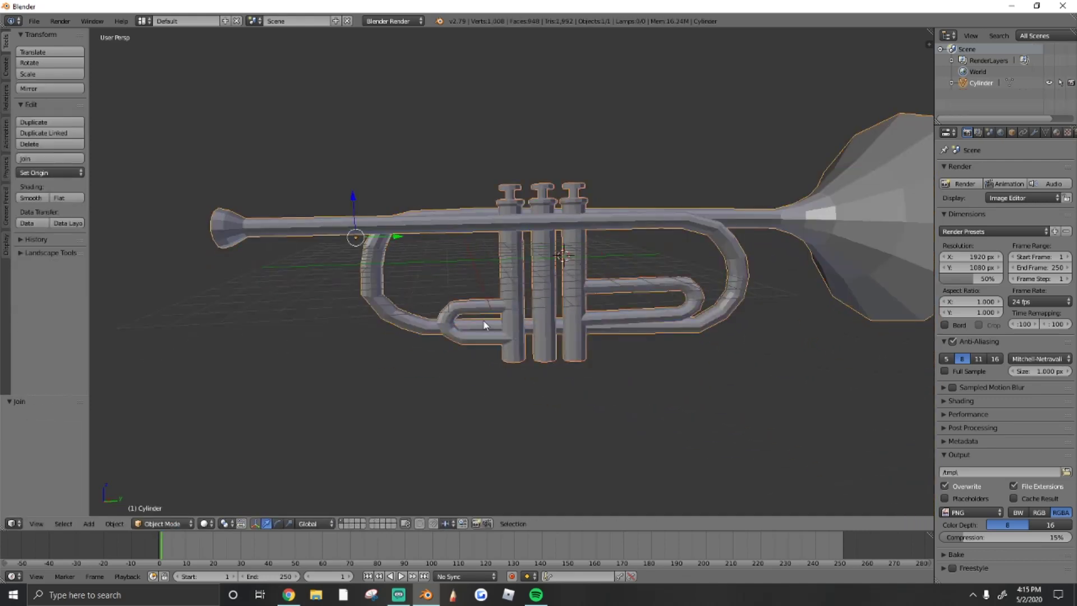
pyautogui.hotkey('ctrl', 'j')
# - Add an Edge Split modifier to the joined trumpet, then undo it
pyautogui.scroll(-2, 505, 314)
pyautogui.click(1036, 133)
pyautogui.click(1004, 170)
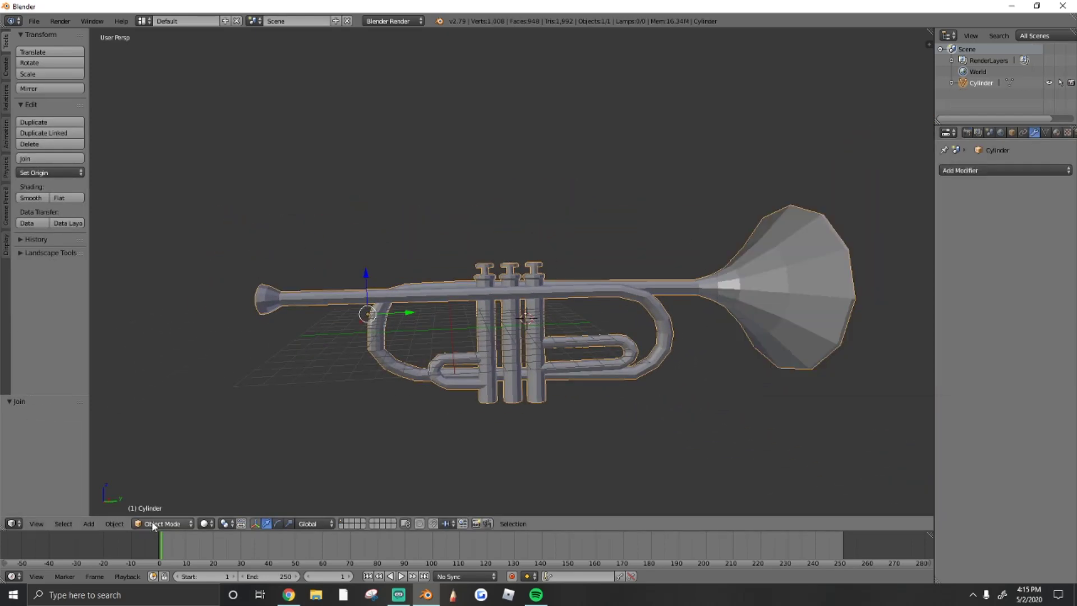
pyautogui.press('Tab')
pyautogui.press('Tab')
pyautogui.click(1005, 170)
pyautogui.click(847, 256)
pyautogui.hotkey('shift', 'f')
pyautogui.press('Escape')
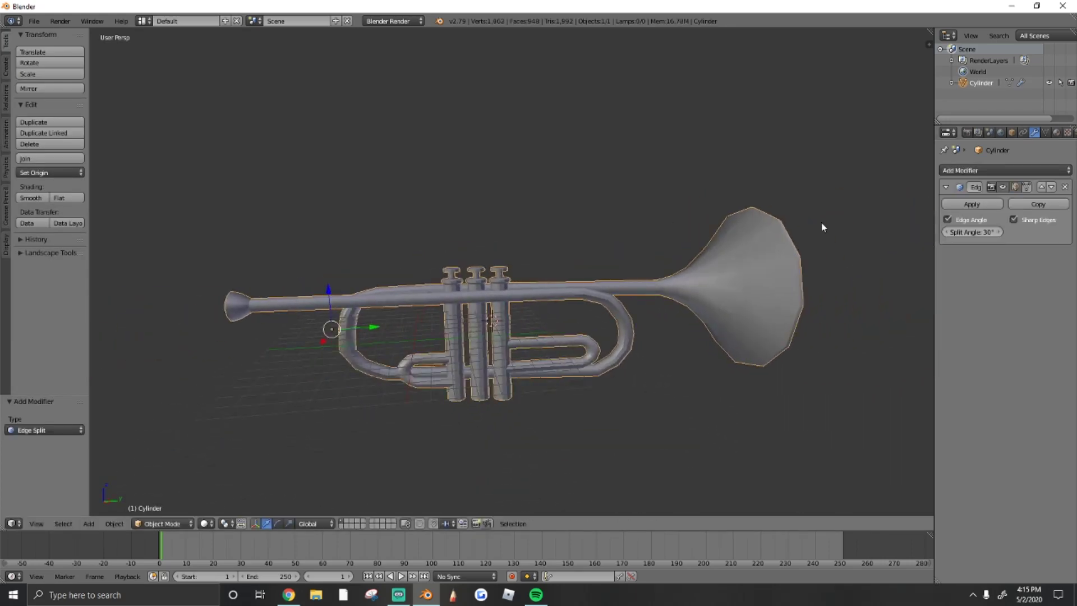
pyautogui.hotkey('ctrl', 'z')
# - Enter Edit Mode on the trumpet and deselect everything near the valve tops
pyautogui.click(162, 523)
pyautogui.click(157, 496)
pyautogui.press('w')
pyautogui.click(479, 371)
pyautogui.press('a')
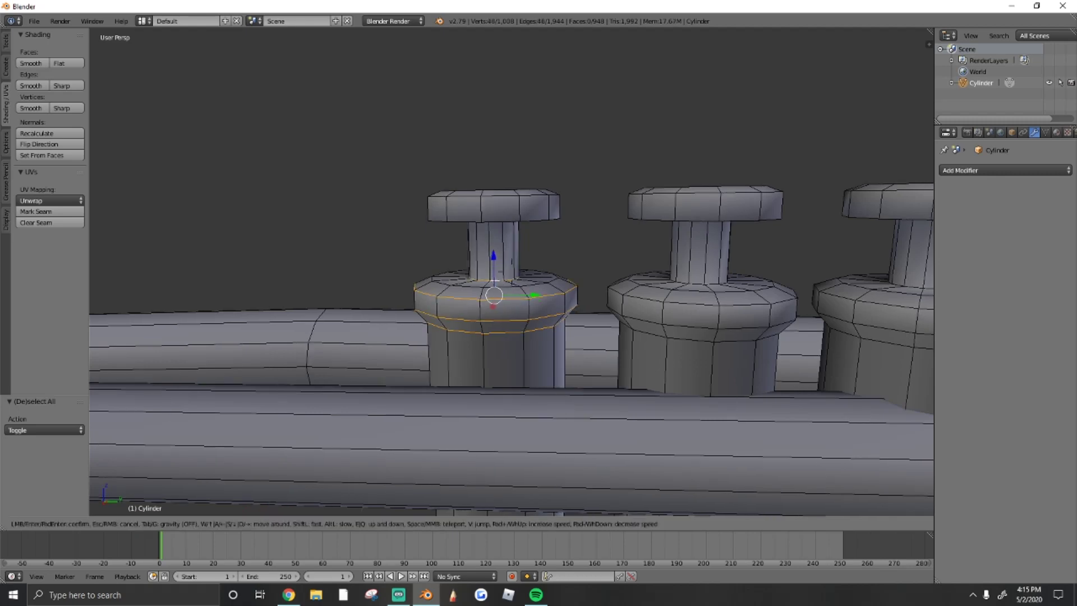
# - Select the ring edge loops around the valve tops and stems
pyautogui.hotkey('shift', 'f')
pyautogui.press('w')
pyautogui.click(631, 434)
pyautogui.hotkey('shift', 'f')
pyautogui.click(561, 252)
pyautogui.keyDown('alt'); pyautogui.keyDown('shift'); pyautogui.click(561, 251); pyautogui.keyUp('shift'); pyautogui.keyUp('alt')
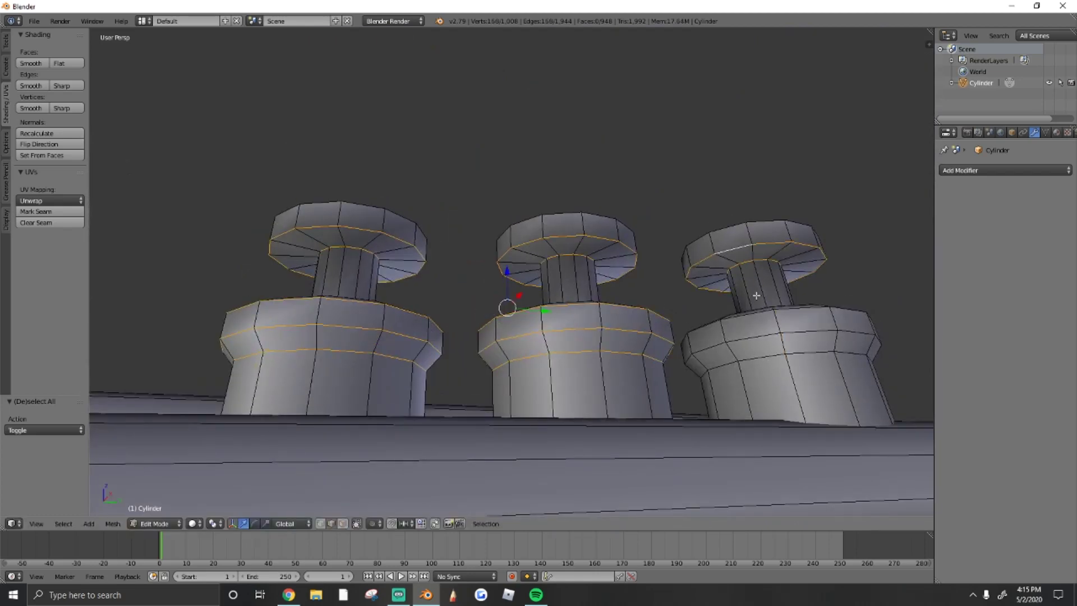
pyautogui.hotkey('shift', 'f')
pyautogui.click(614, 266)
pyautogui.keyDown('alt'); pyautogui.keyDown('shift'); pyautogui.click(614, 265); pyautogui.keyUp('shift'); pyautogui.keyUp('alt')
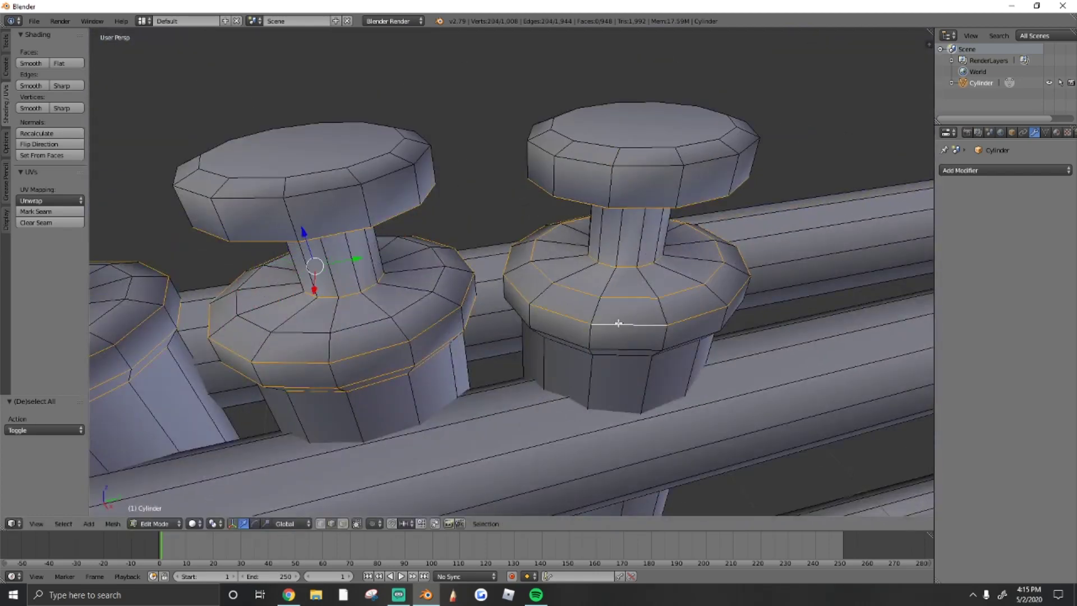
pyautogui.hotkey('shift', 'f')
pyautogui.click(645, 320)
pyautogui.hotkey('shift', 'f')
pyautogui.click(512, 272)
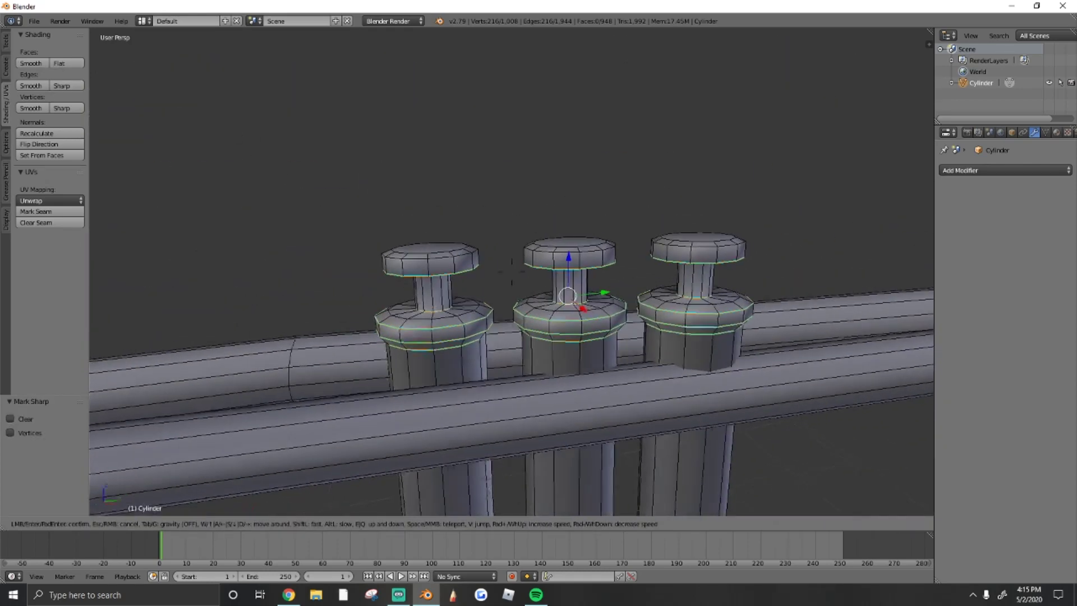
# - Return to Object Mode and give the trumpet an Edge Split modifier
pyautogui.click(157, 524)
pyautogui.scroll(3, 505, 281)
pyautogui.click(1005, 170)
pyautogui.click(850, 257)
pyautogui.scroll(-3, 833, 245)
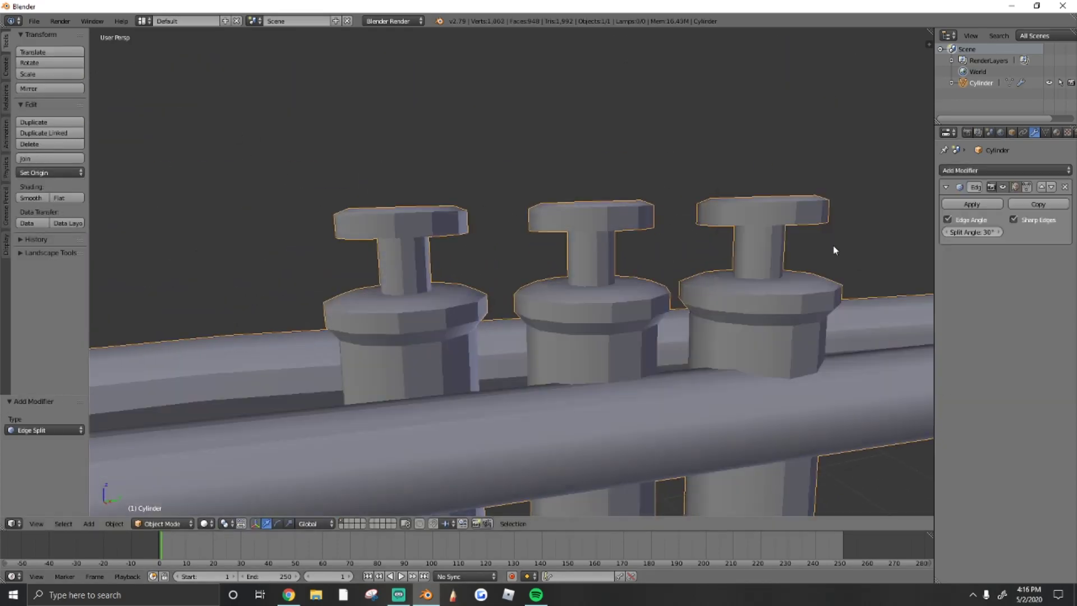
pyautogui.hotkey('shift', 'f')
pyautogui.click(512, 272)
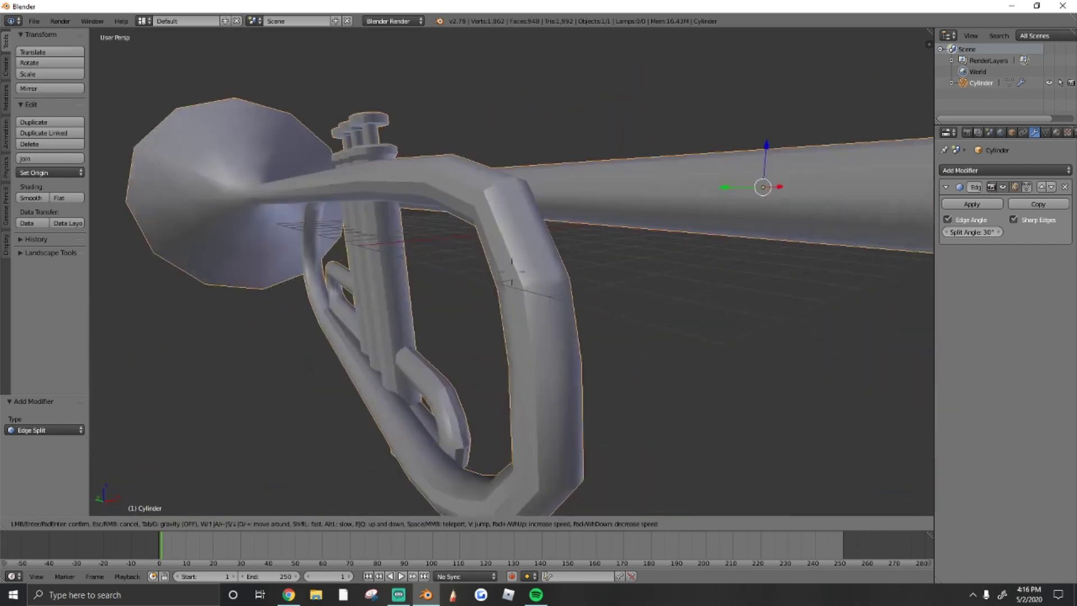
# - Back in Edit Mode, add an extra edge loop across the upper tubing bend
pyautogui.click(157, 523)
pyautogui.click(157, 498)
pyautogui.press('a')
pyautogui.scroll(2, 518, 271)
pyautogui.keyDown('alt'); pyautogui.rightClick(517, 271); pyautogui.keyUp('alt')
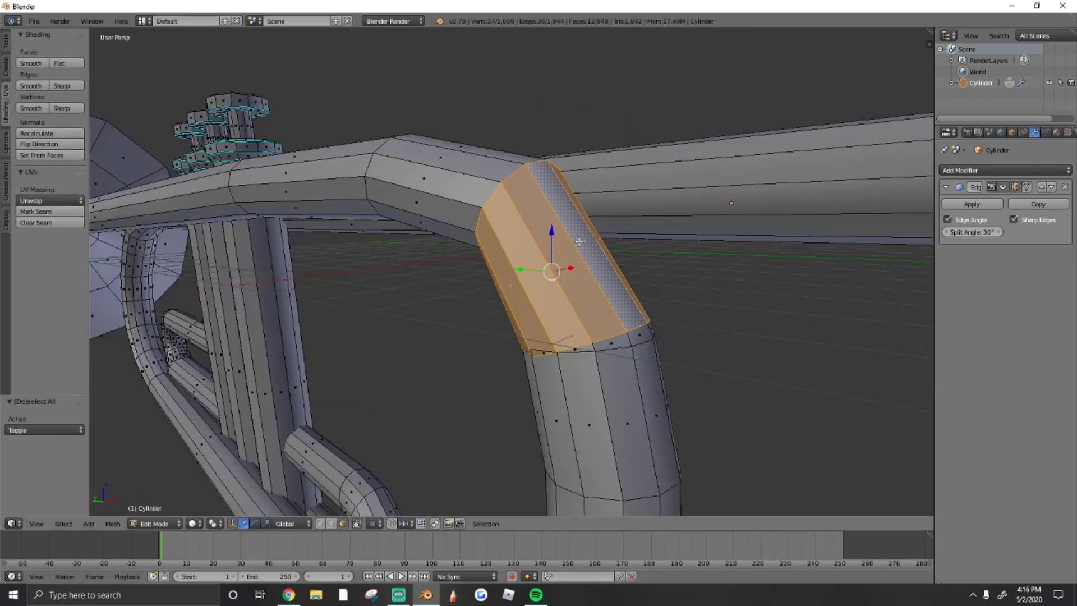
pyautogui.keyDown('ctrl'); pyautogui.scroll(2, 23, 120); pyautogui.keyUp('ctrl')
pyautogui.click(596, 269)
pyautogui.moveTo(596, 268); pyautogui.dragTo(597, 274, button='middle')
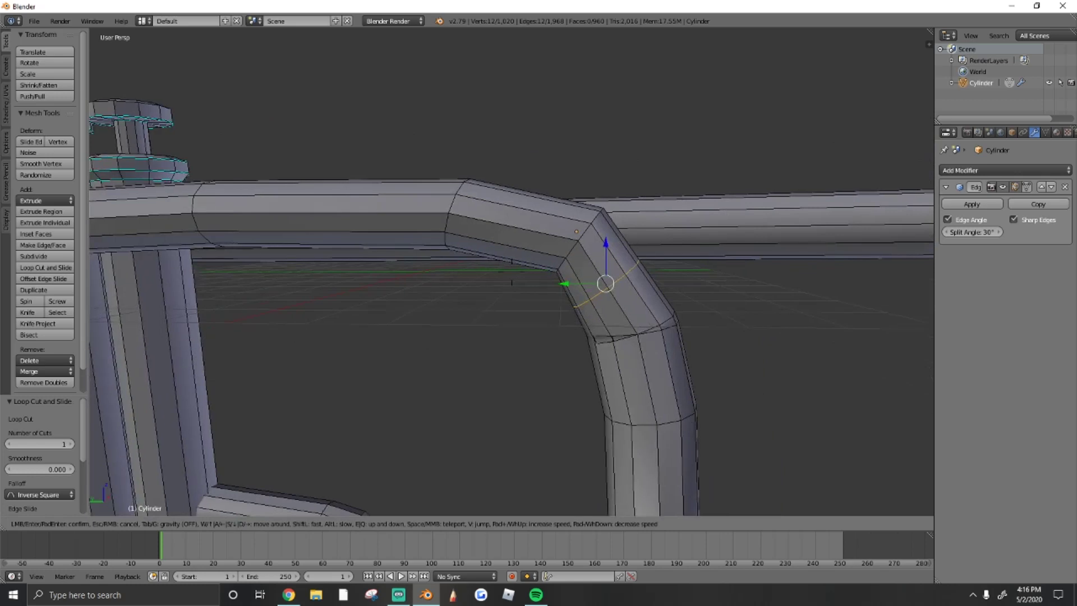
# - Slide the new upper-bend loop along Y and tilt it about X to follow the curve
pyautogui.press('g')
pyautogui.press('y')
pyautogui.click(597, 275)
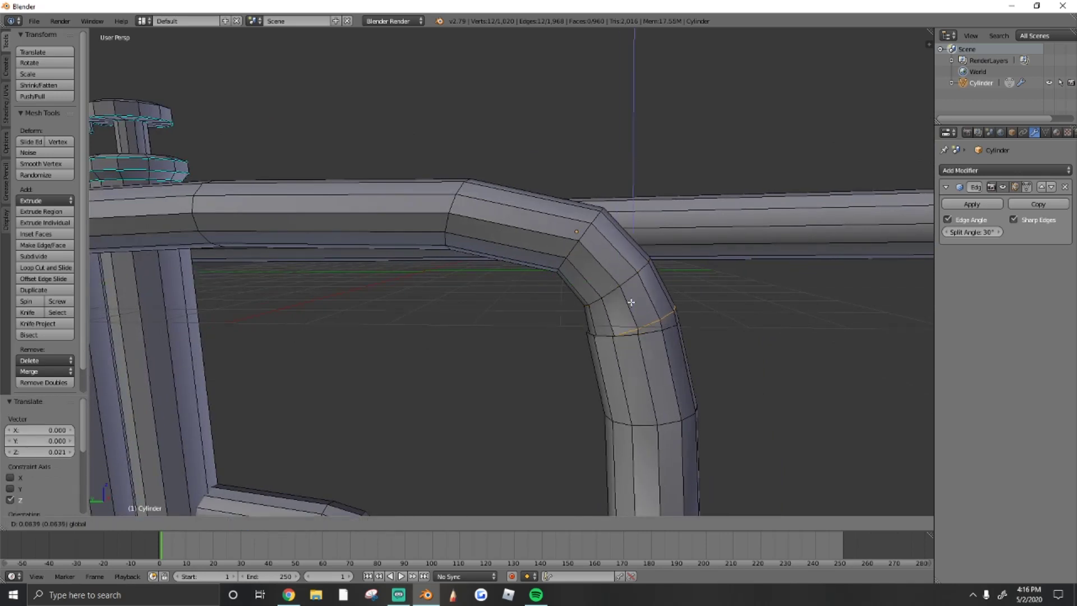
pyautogui.press('y')
pyautogui.click(631, 302)
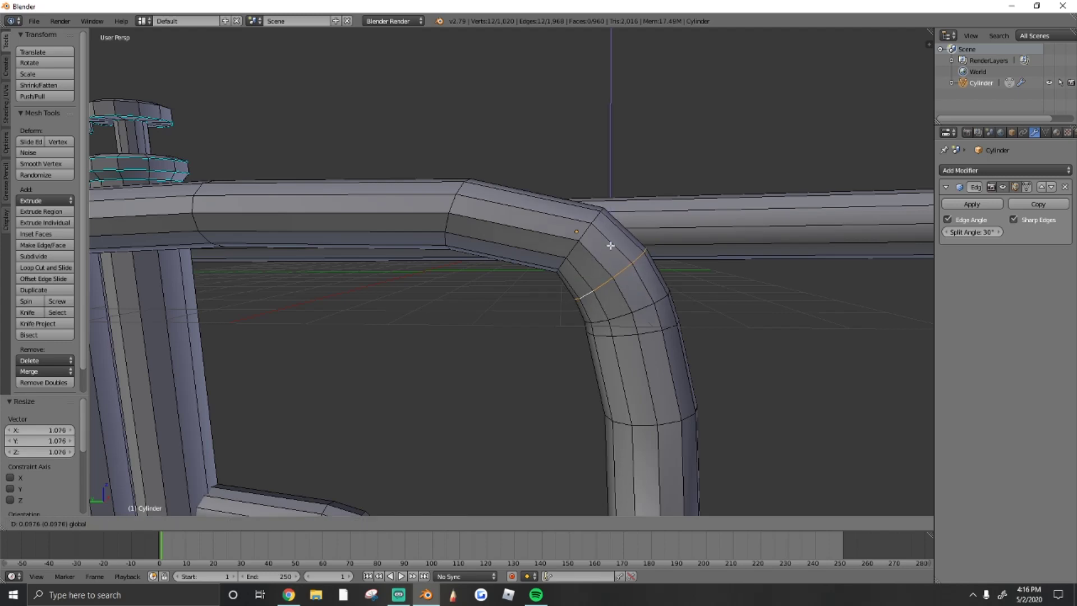
pyautogui.press('r')
pyautogui.press('x')
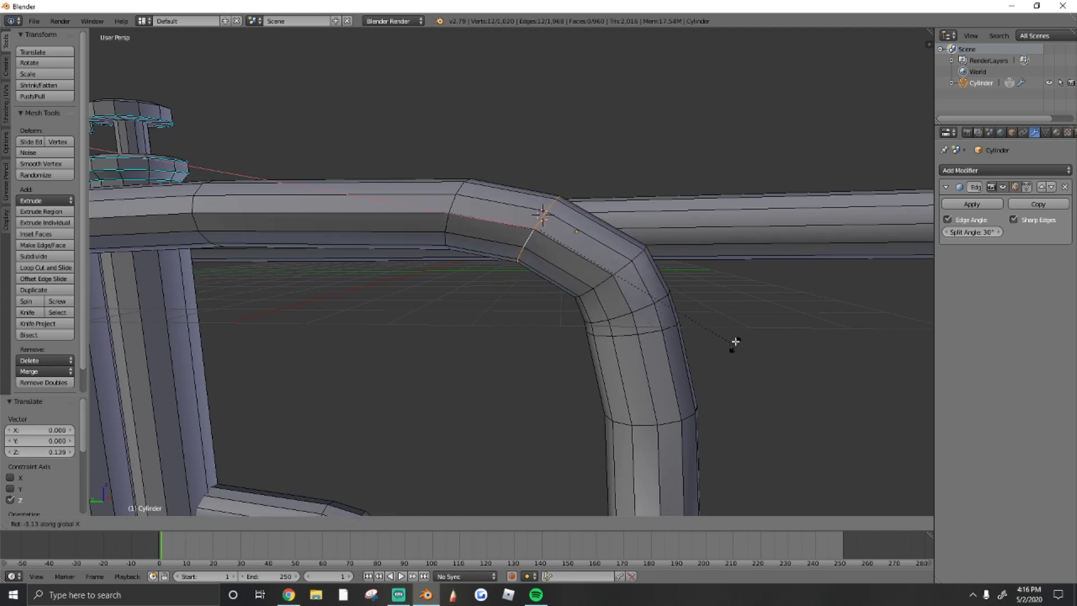
pyautogui.click(729, 308)
# - Shift the edge loop lower on the bend vertically along Z to round the corner
pyautogui.press('a')
pyautogui.press('a')
pyautogui.keyDown('alt'); pyautogui.rightClick(600, 290); pyautogui.keyUp('alt')
pyautogui.press('g')
pyautogui.press('z')
pyautogui.click(687, 326)
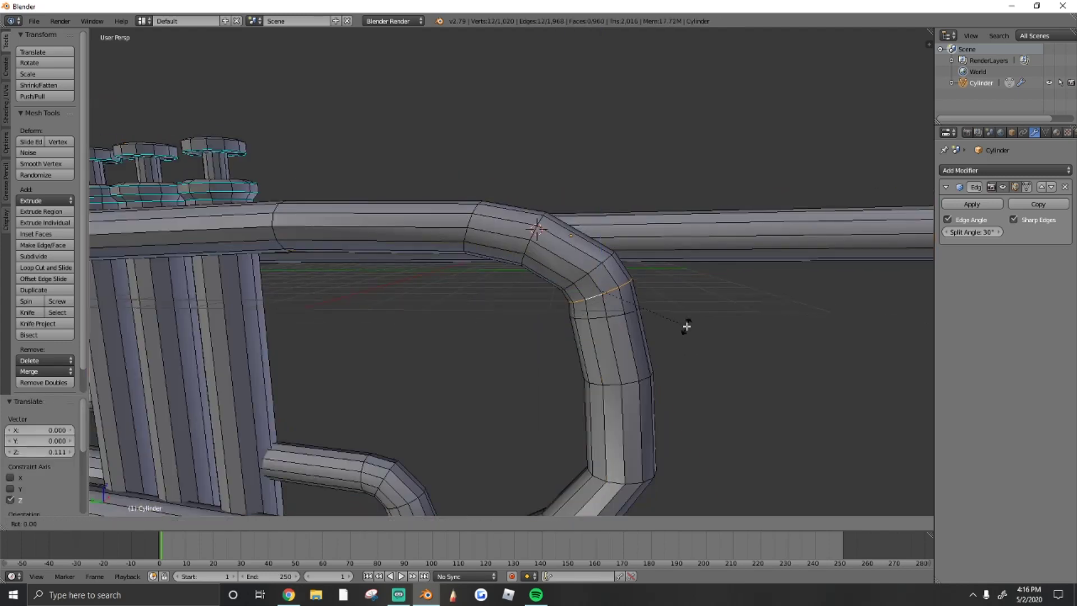
pyautogui.click(594, 276)
pyautogui.press('g')
pyautogui.press('z')
pyautogui.click(587, 268)
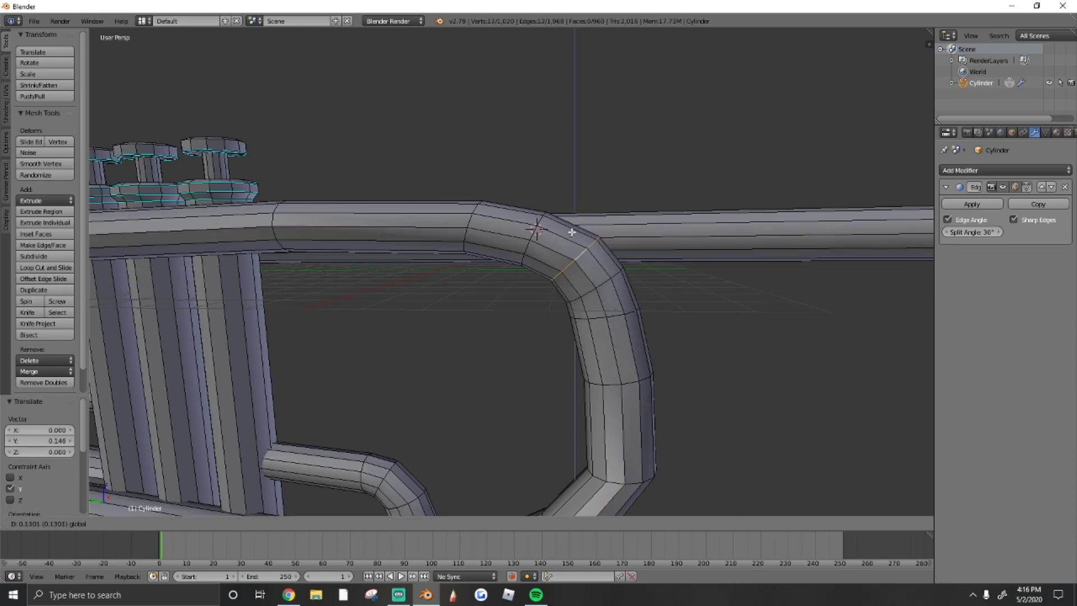
pyautogui.click(546, 259)
pyautogui.moveTo(546, 259); pyautogui.dragTo(510, 272, button='middle')
# - Loop-cut the lower bend and tilt the new loop 26.2° about X
pyautogui.press('a')
pyautogui.press('a')
pyautogui.hotkey('ctrl', 'r')
pyautogui.click(535, 281)
pyautogui.press('g')
pyautogui.press('z')
pyautogui.click(811, 365)
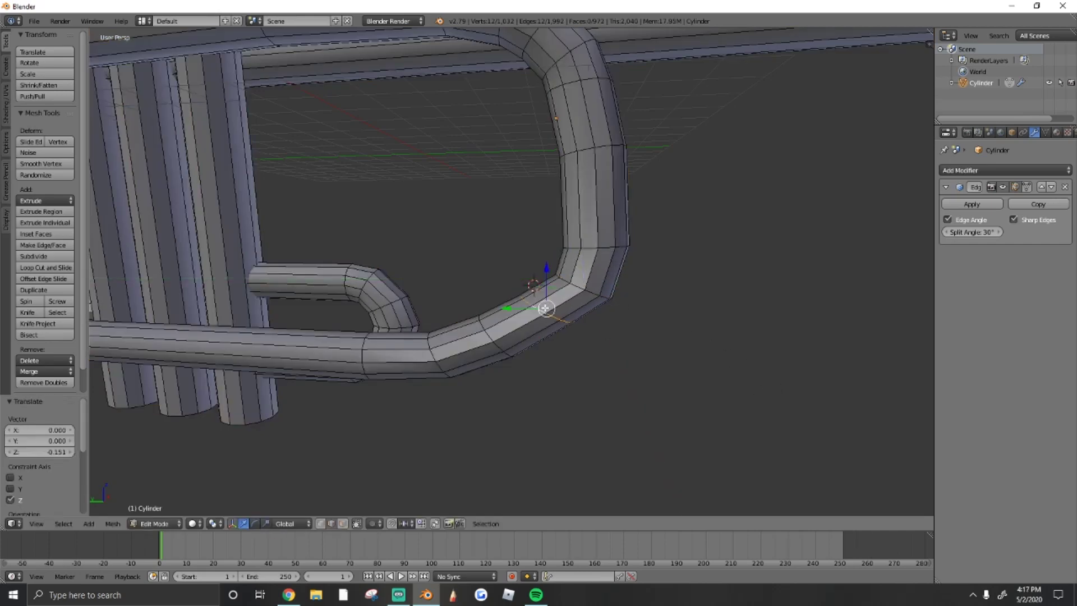
pyautogui.hotkey('ctrl', 'z')
pyautogui.press('r')
pyautogui.press('x')
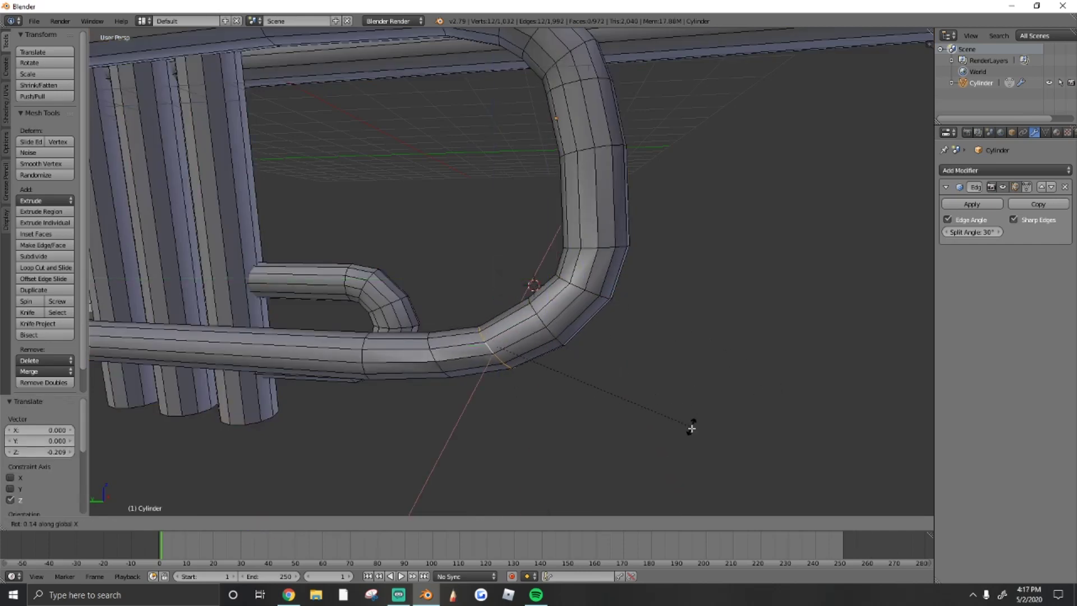
pyautogui.click(596, 438)
# - Nudge the lower-bend loop into place, then leave Edit Mode and fly toward the valves
pyautogui.moveTo(595, 439); pyautogui.dragTo(505, 281, button='middle')
pyautogui.scroll(3, 505, 280)
pyautogui.press('g')
pyautogui.click(478, 247)
pyautogui.press('Tab')
pyautogui.scroll(-5, 478, 247)
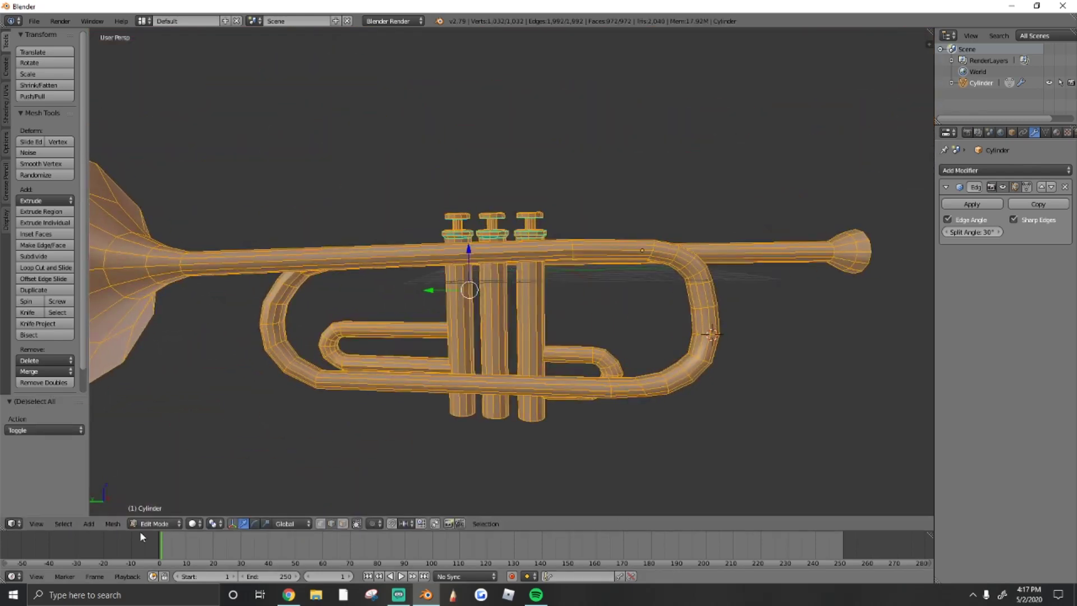
pyautogui.hotkey('shift', 'f')
pyautogui.press('w')
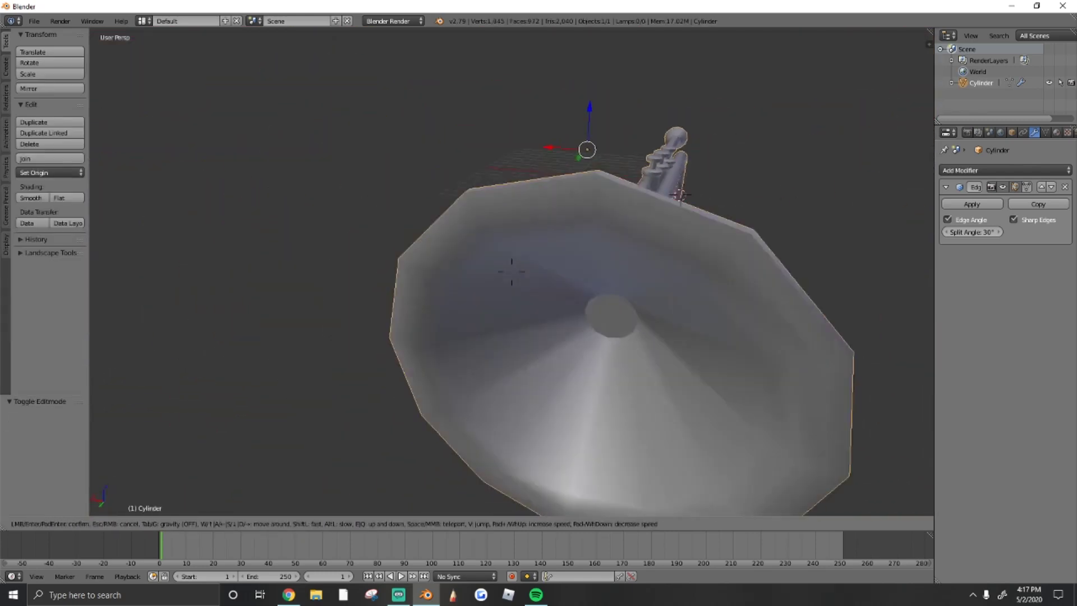
# - Cut another loop across the lower bend and tilt it about X to follow the curve
pyautogui.click(415, 439)
pyautogui.click(158, 523)
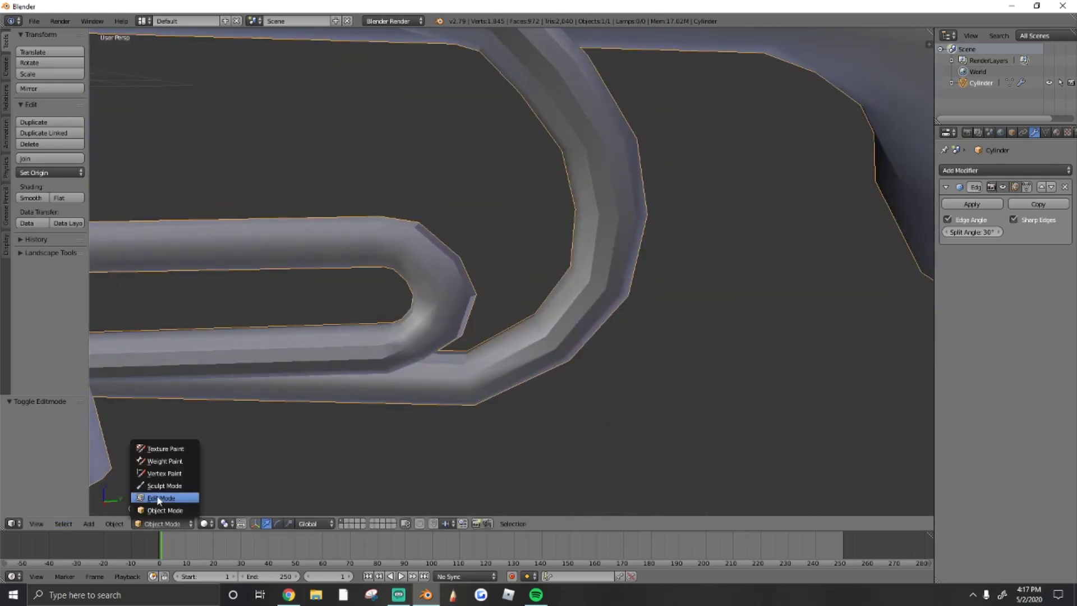
pyautogui.click(160, 499)
pyautogui.press('a')
pyautogui.click(561, 369)
pyautogui.press('r')
pyautogui.press('x')
pyautogui.click(538, 390)
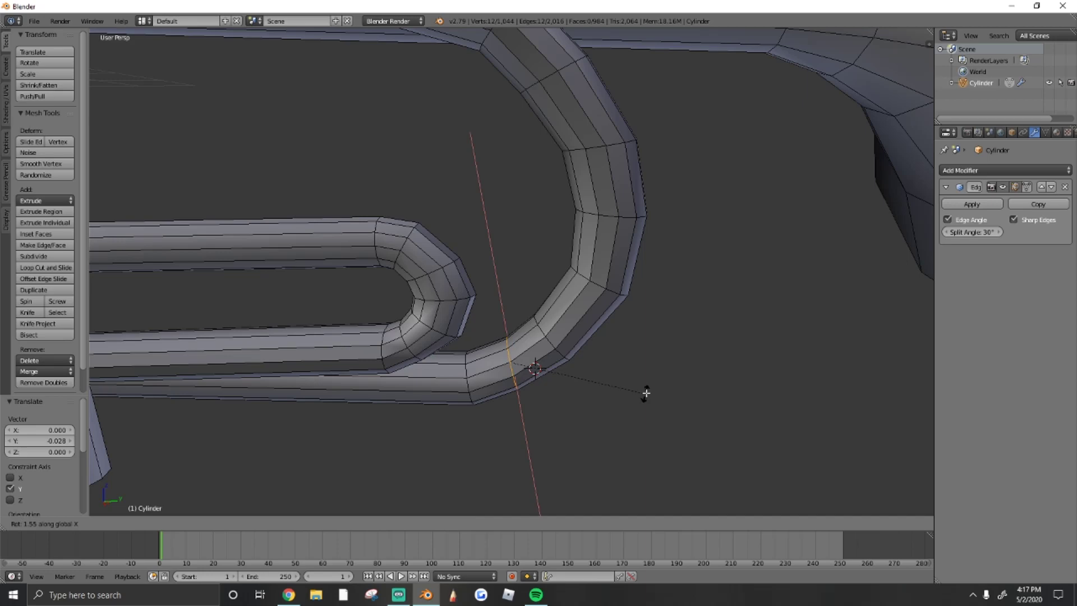
pyautogui.press('Escape')
# - Fly to the mouthpiece and inspect its rim in Edit Mode with the Shading/UVs tools shown
pyautogui.press('Tab')
pyautogui.hotkey('shift', 'f')
pyautogui.press('w')
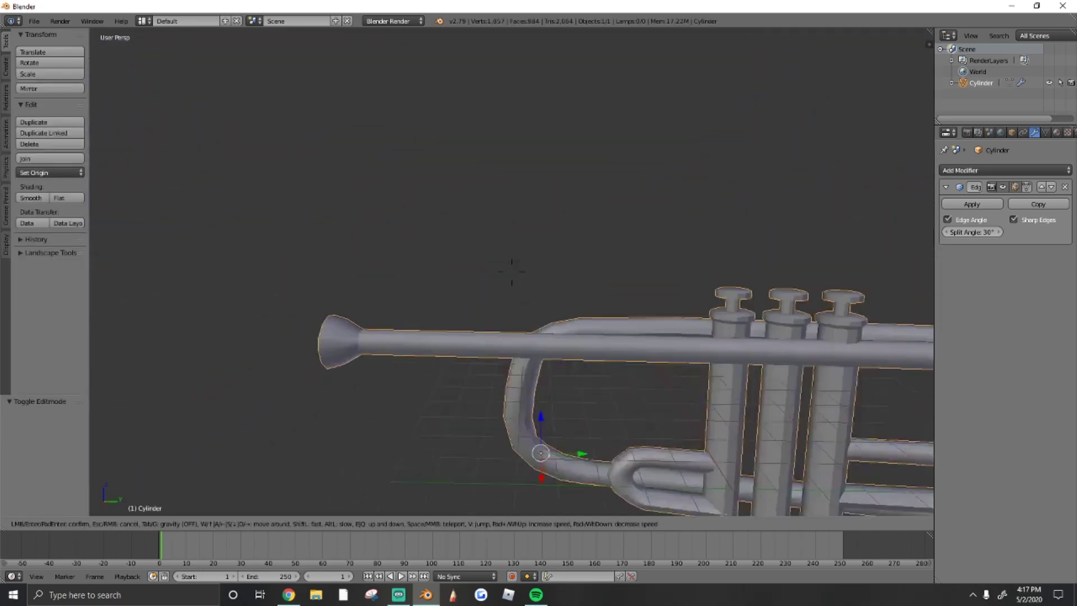
pyautogui.press('Return')
pyautogui.press('Tab')
pyautogui.press('a')
pyautogui.click(5, 104)
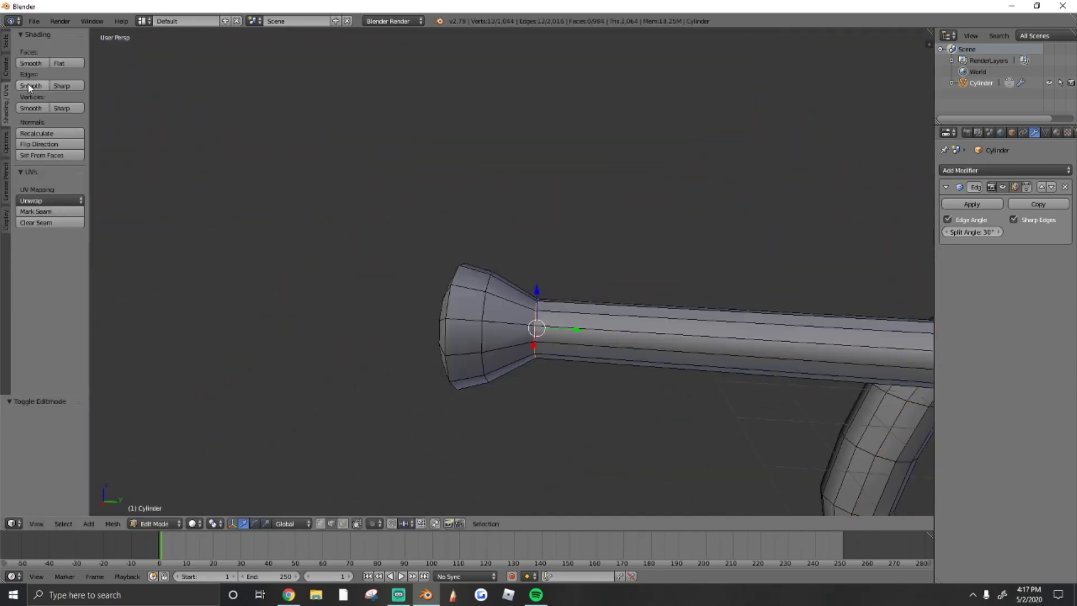
pyautogui.moveTo(490, 322)
pyautogui.mouseDown(button='middle')
pyautogui.moveTo(542, 283)
pyautogui.moveTo(606, 291)
pyautogui.mouseUp(button='middle')
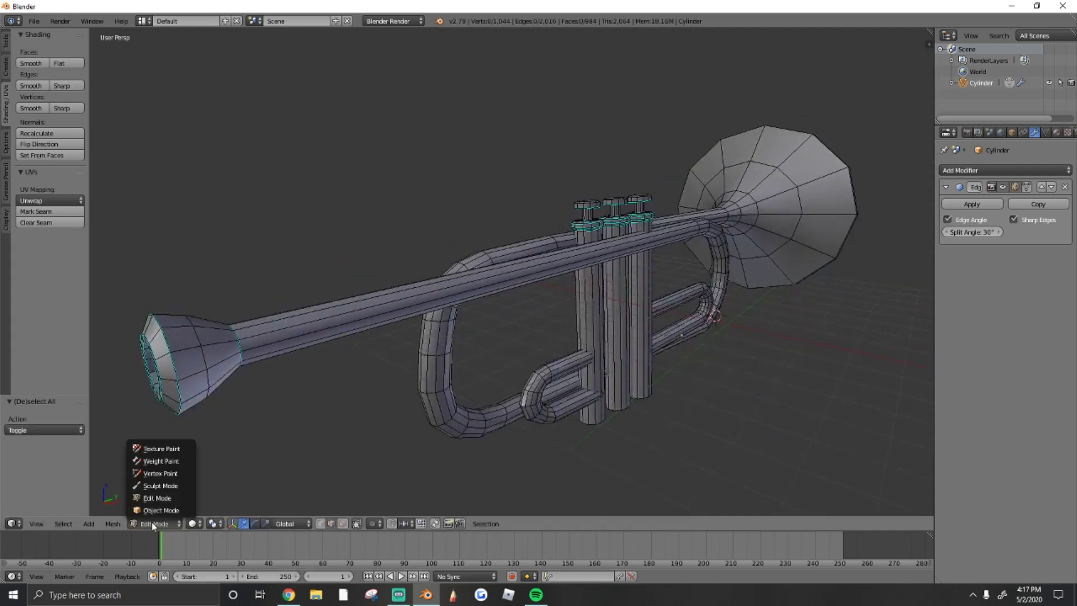
# - Return to Object Mode and bring the whole trumpet into view
pyautogui.press('Tab')
pyautogui.hotkey('shift', 'f')
pyautogui.click(154, 524)
pyautogui.click(163, 501)
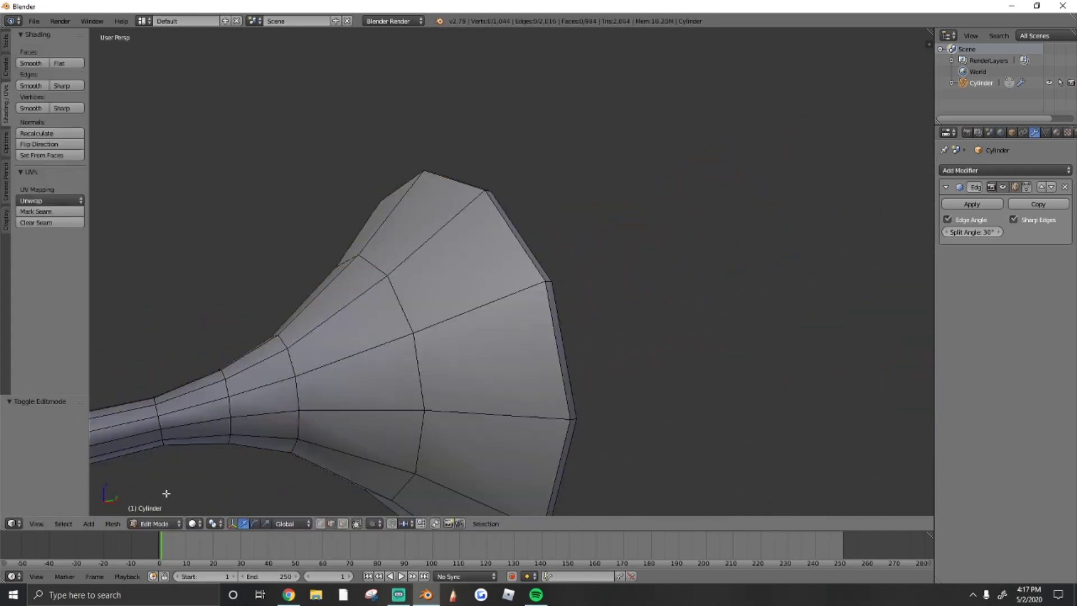
pyautogui.scroll(-3, 670, 357)
pyautogui.press('a')
pyautogui.scroll(-3, 670, 357)
pyautogui.press('Tab')
pyautogui.scroll(3, 671, 358)
pyautogui.scroll(-3, 670, 357)
pyautogui.scroll(4, 316, 320)
pyautogui.hotkey('shift', 'f')
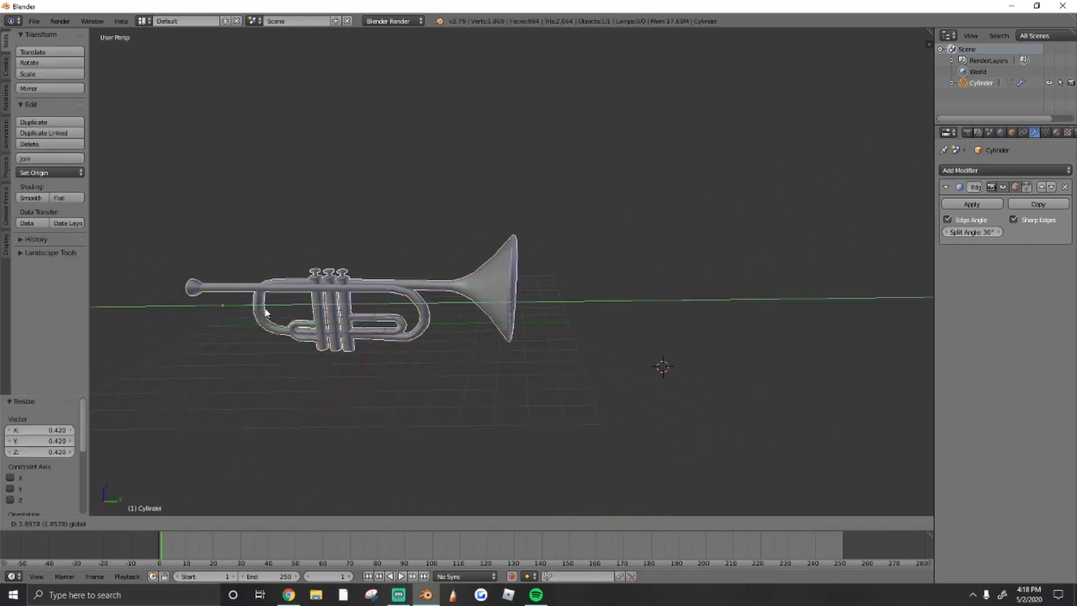
pyautogui.press('Return')
# - Move the trumpet along X and Y so it sits centred over the grid
pyautogui.press('g')
pyautogui.press('x')
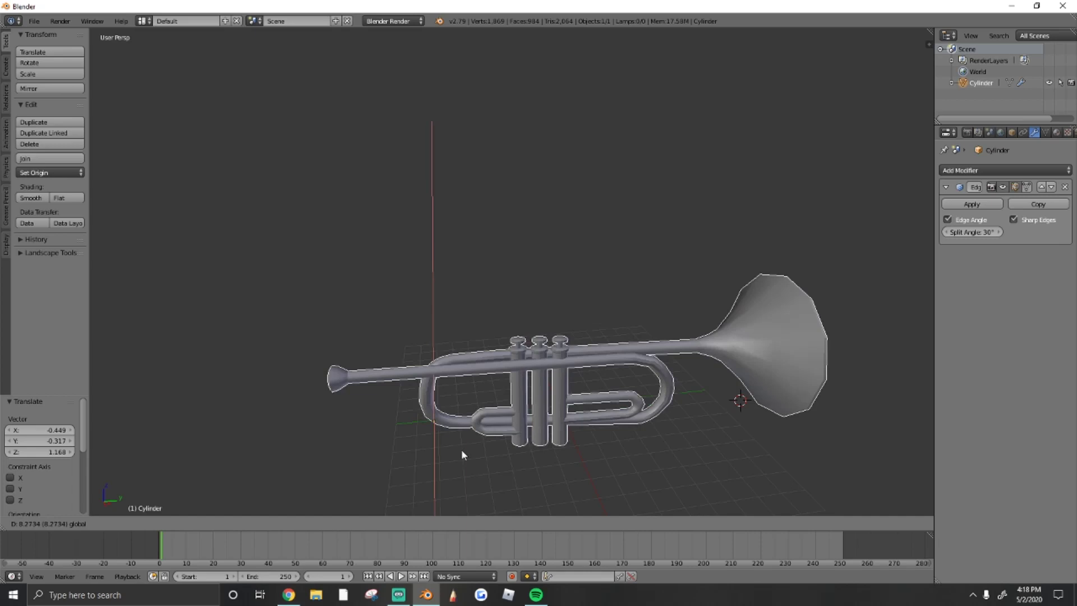
pyautogui.click(397, 264)
pyautogui.press('g')
pyautogui.press('y')
pyautogui.click(594, 313)
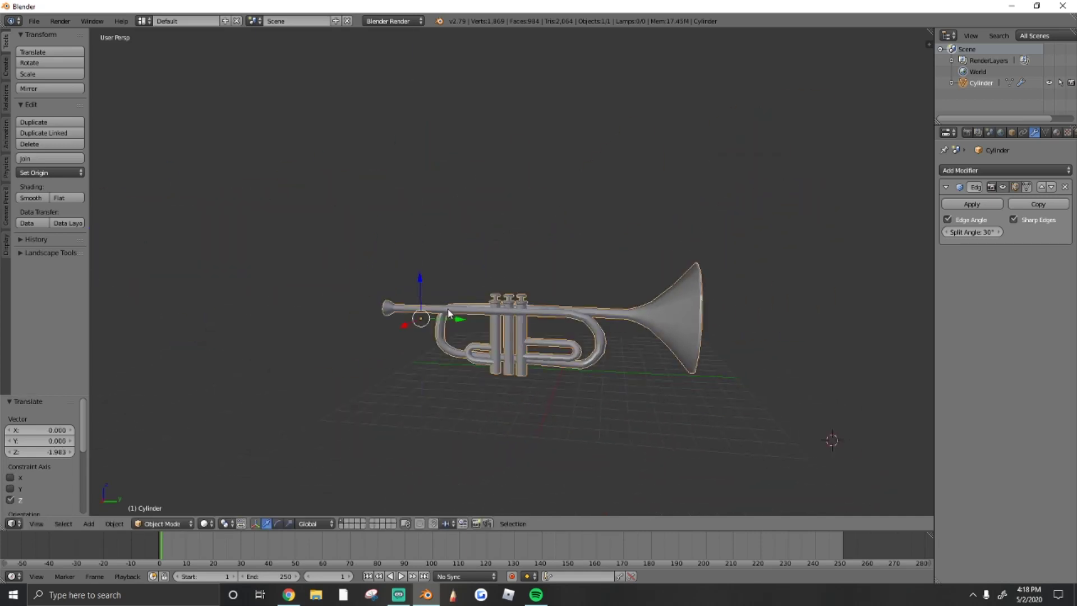
pyautogui.hotkey('shift', 'f')
pyautogui.press('Return')
pyautogui.press('g')
pyautogui.press('y')
pyautogui.press('Return')
# - Turn the trumpet about 8.4° around the Z axis
pyautogui.hotkey('shift', 'f')
pyautogui.press('Return')
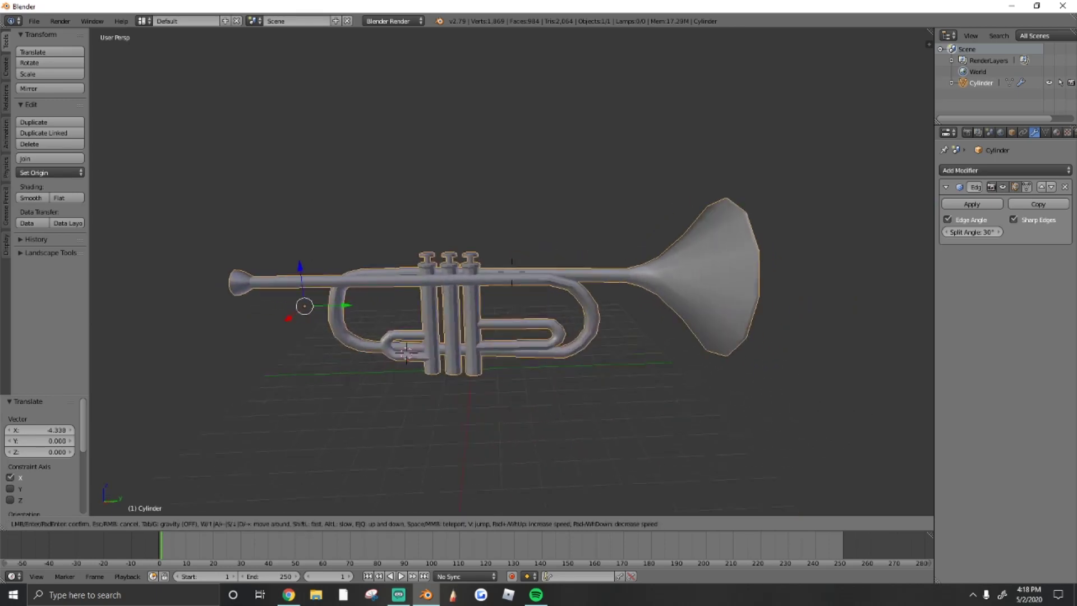
pyautogui.press('r')
pyautogui.press('z')
pyautogui.click(657, 293)
# - Split the workspace and open the Meshpart117Tex.png palette in a left-side image editor
pyautogui.moveTo(931, 530); pyautogui.dragTo(322, 527)
pyautogui.click(11, 524)
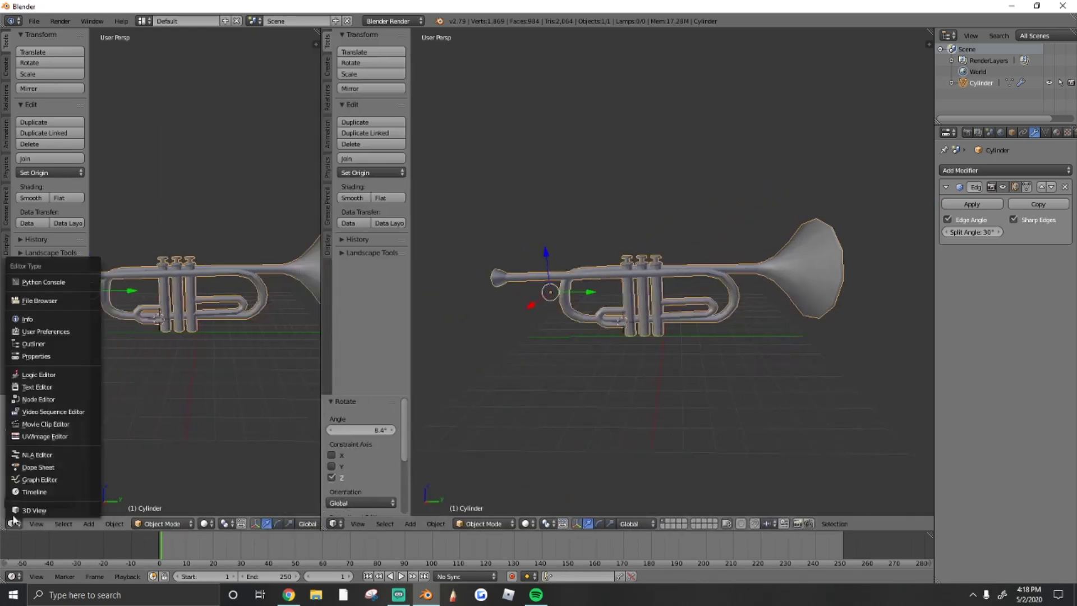
pyautogui.click(42, 439)
pyautogui.click(151, 524)
pyautogui.click(41, 271)
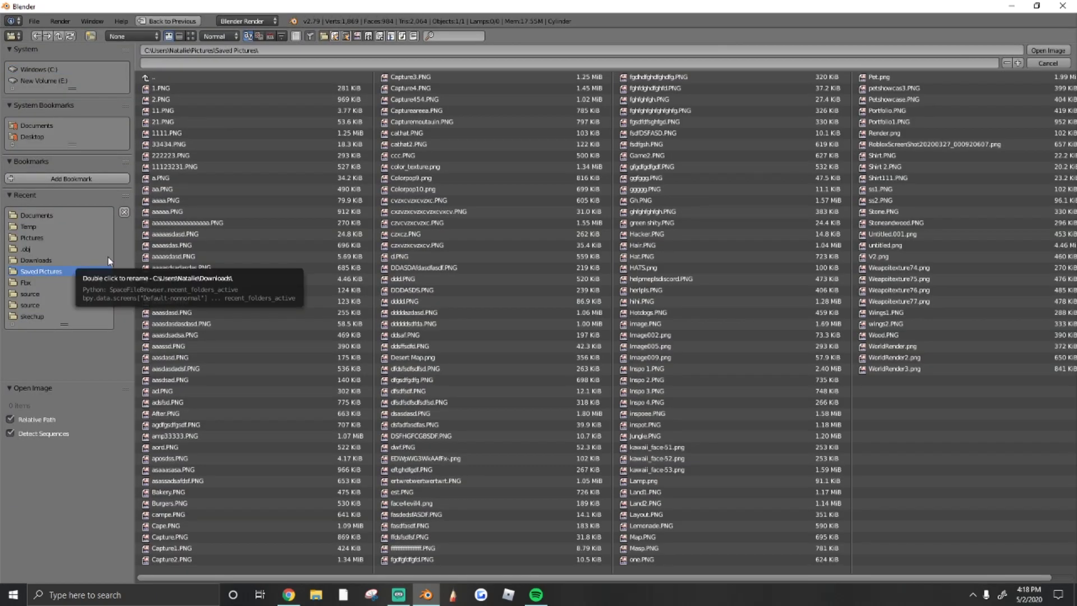
pyautogui.click(25, 238)
pyautogui.click(28, 216)
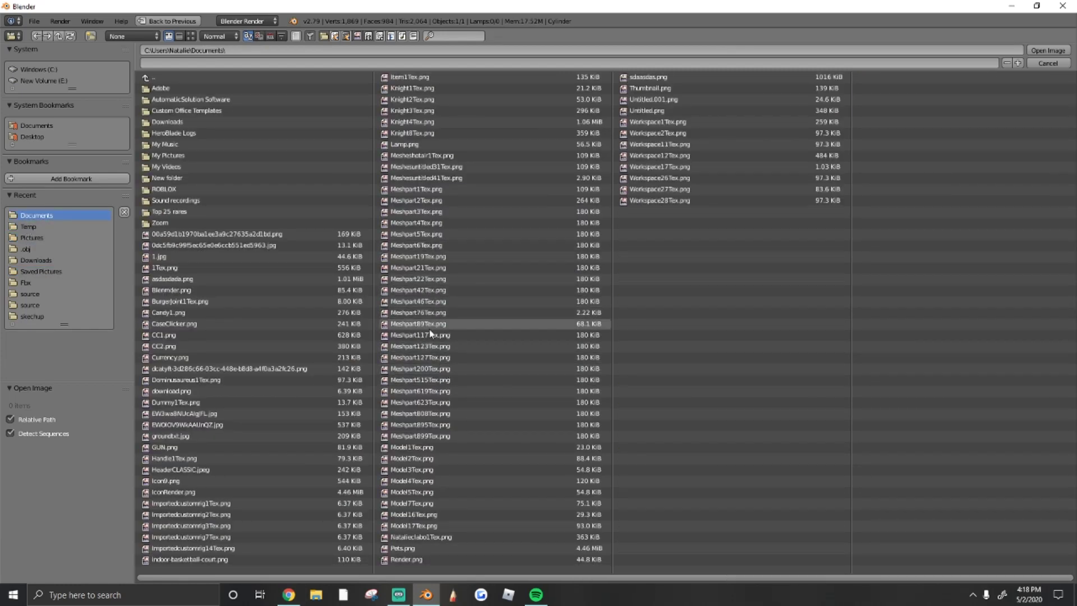
pyautogui.click(1047, 51)
# - Unwrap the whole trumpet and scale its UVs to 0.05 onto the yellow swatch
pyautogui.press('Tab')
pyautogui.press('u')
pyautogui.click(705, 338)
pyautogui.press('s')
pyautogui.scroll(4, 191, 303)
pyautogui.write('.05')
pyautogui.press('Return')
# - Fly closer to the now-gold trumpet and clear the selection
pyautogui.hotkey('shift', 'f')
pyautogui.press('w')
pyautogui.press('Return')
pyautogui.press('a')
pyautogui.scroll(3, 785, 281)
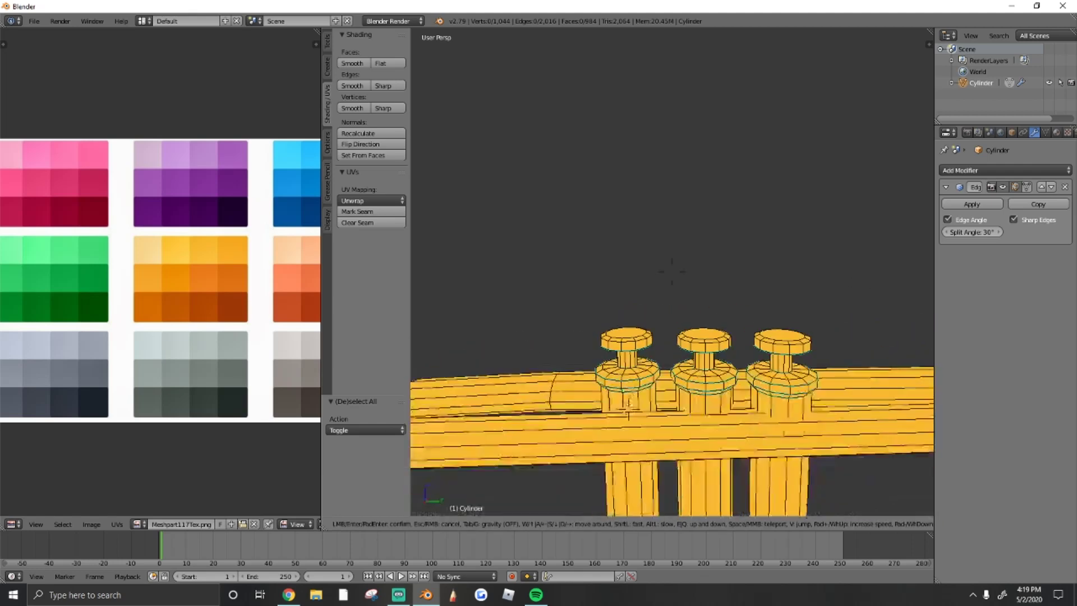
# - Move the valve ring UVs onto the grey palette swatch
pyautogui.scroll(4, 672, 271)
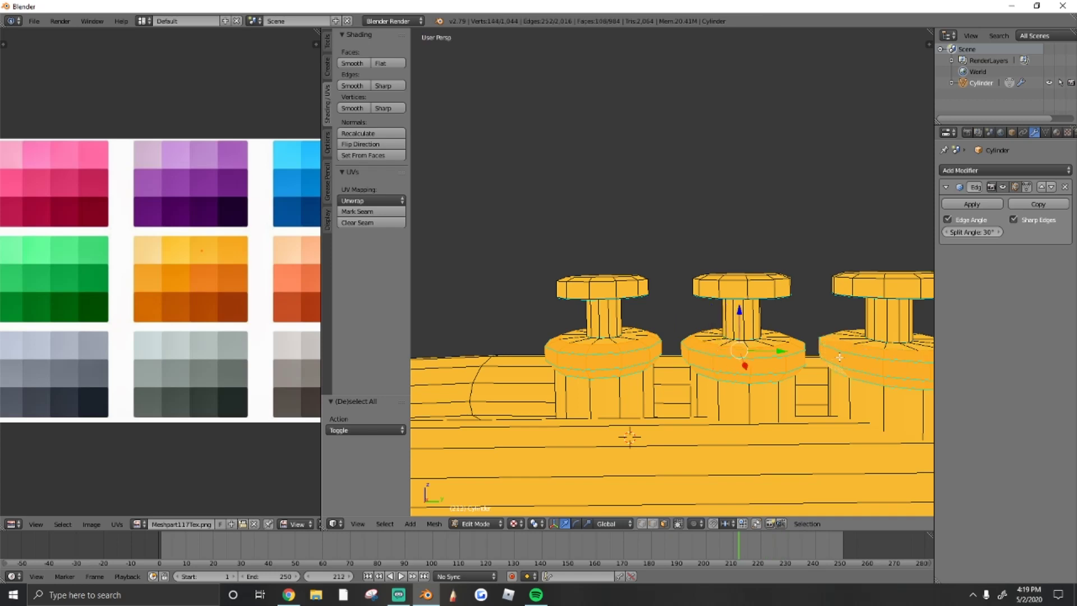
pyautogui.scroll(-2, 190, 267)
pyautogui.scroll(2, 190, 267)
pyautogui.scroll(-2, 190, 267)
pyautogui.press('g')
pyautogui.click(283, 328)
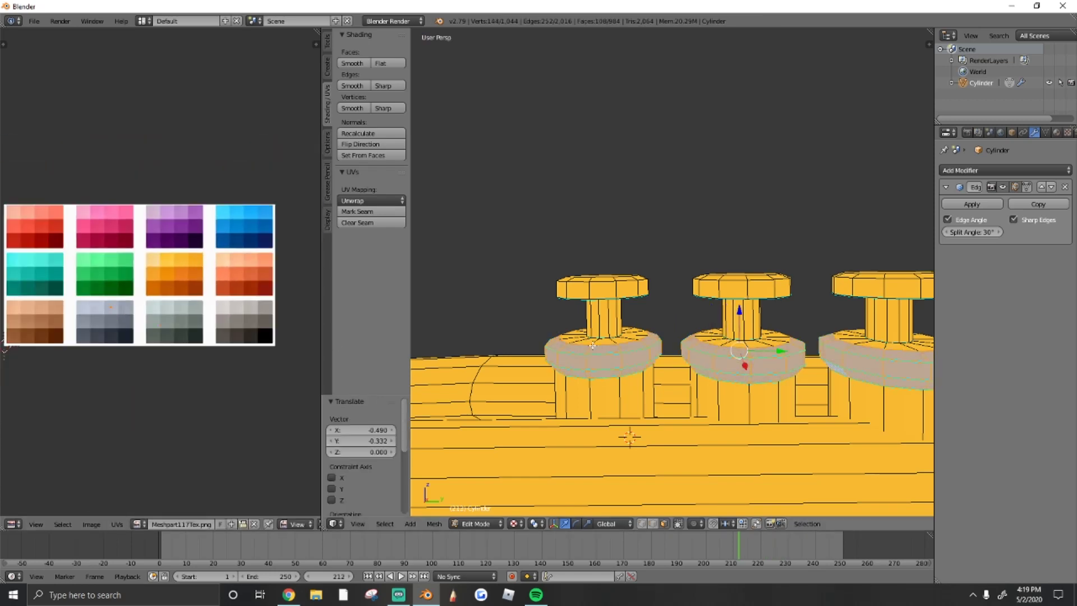
pyautogui.press('a')
pyautogui.moveTo(617, 348); pyautogui.dragTo(546, 321, button='middle')
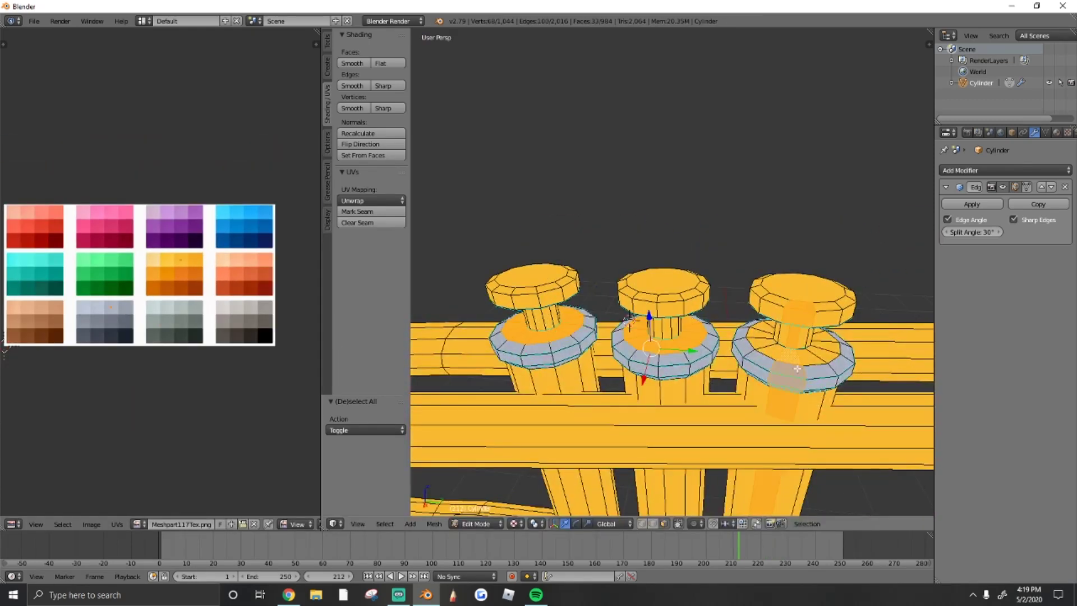
# - Place the valve ring interiors' UVs on the black swatch
pyautogui.press('g')
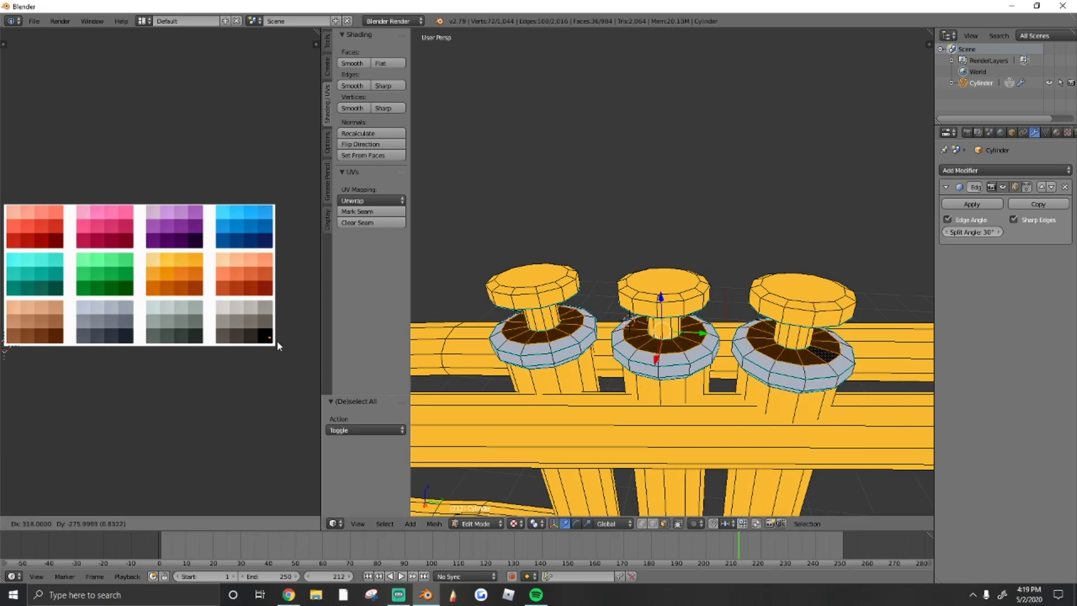
pyautogui.click(277, 340)
pyautogui.press('a')
pyautogui.press('a')
pyautogui.press('u')
pyautogui.press('Escape')
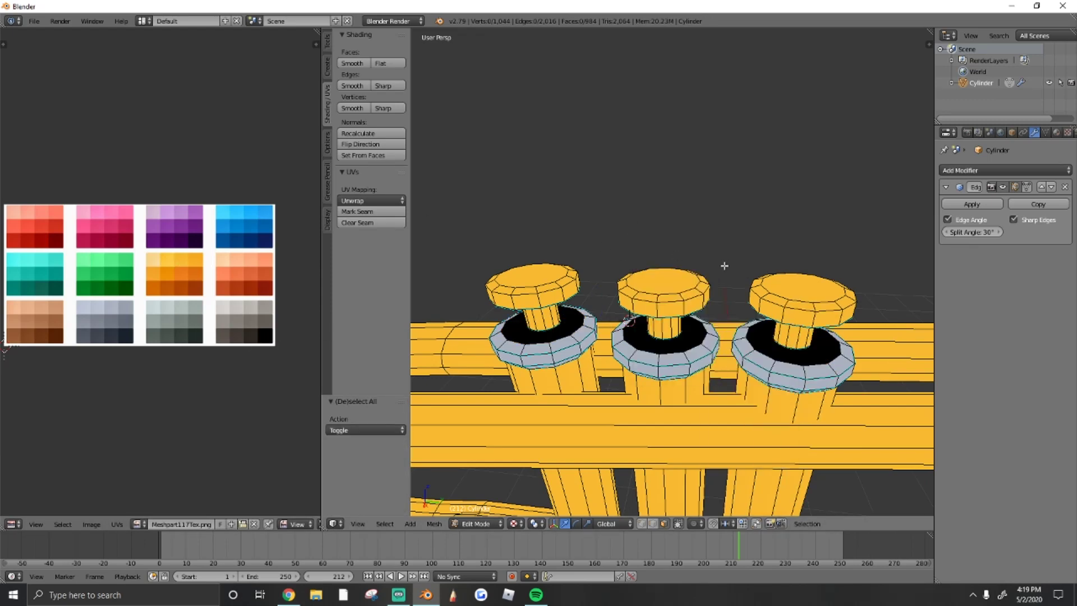
pyautogui.scroll(2, 721, 264)
pyautogui.scroll(2, 721, 264)
# - Cut new edge loops around the base of each valve stem
pyautogui.click(328, 42)
pyautogui.keyDown('alt'); pyautogui.rightClick(512, 328); pyautogui.keyUp('alt')
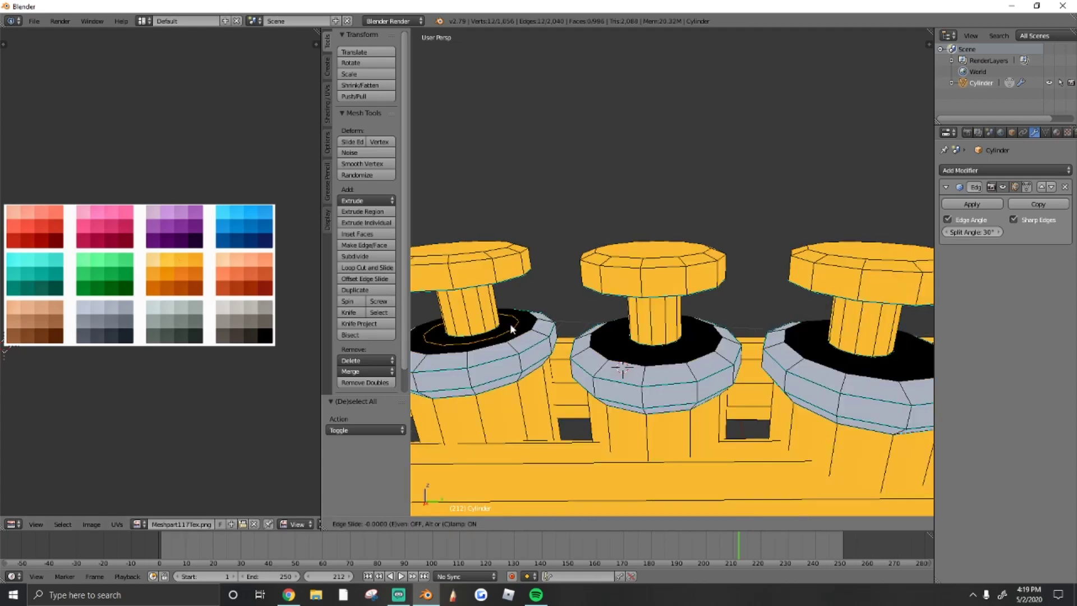
pyautogui.click(351, 267)
pyautogui.click(679, 350)
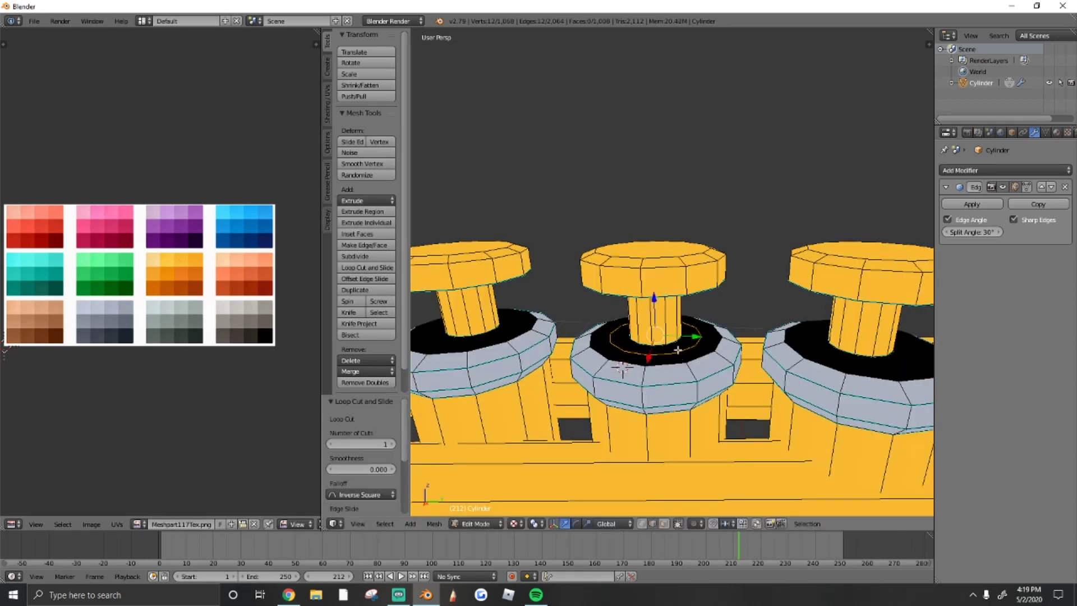
pyautogui.click(364, 270)
pyautogui.click(884, 348)
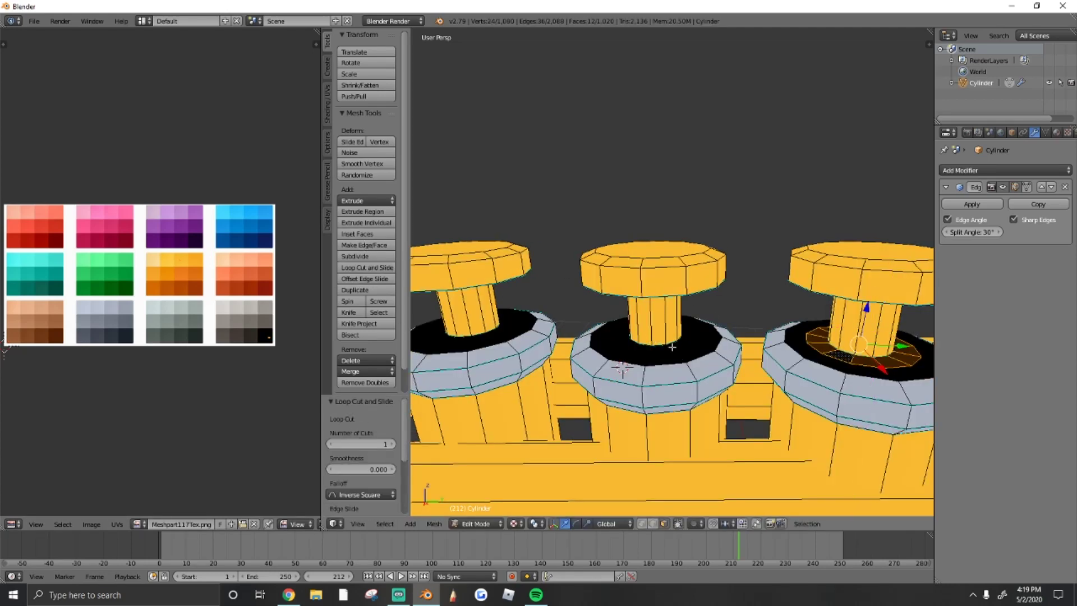
# - Move the new stem-base ring faces' UVs onto a lighter swatch
pyautogui.press('g')
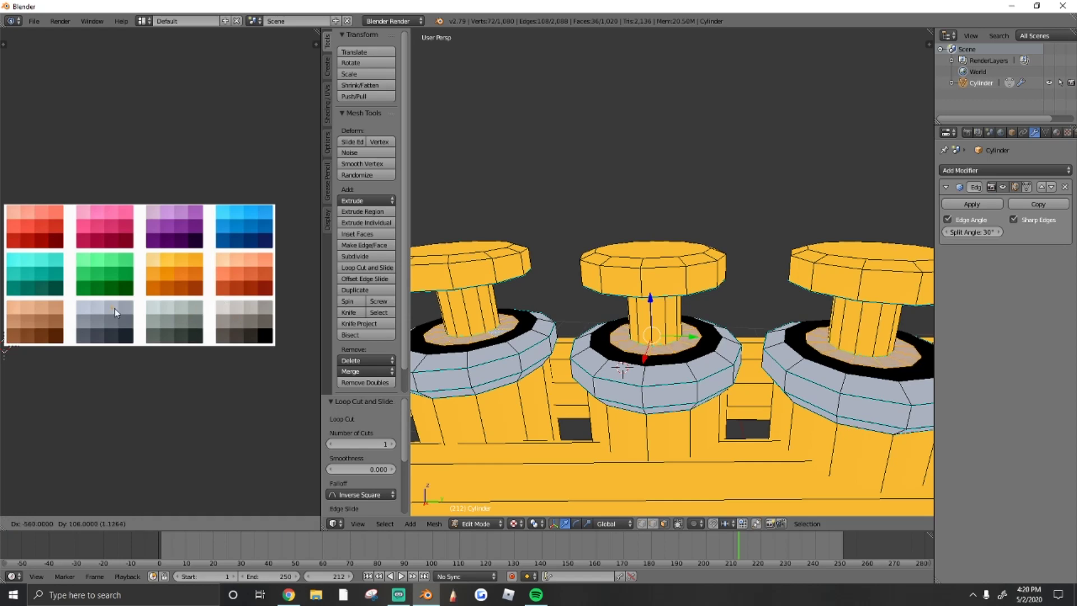
pyautogui.click(115, 309)
pyautogui.press('a')
pyautogui.moveTo(618, 336); pyautogui.dragTo(562, 260, button='middle')
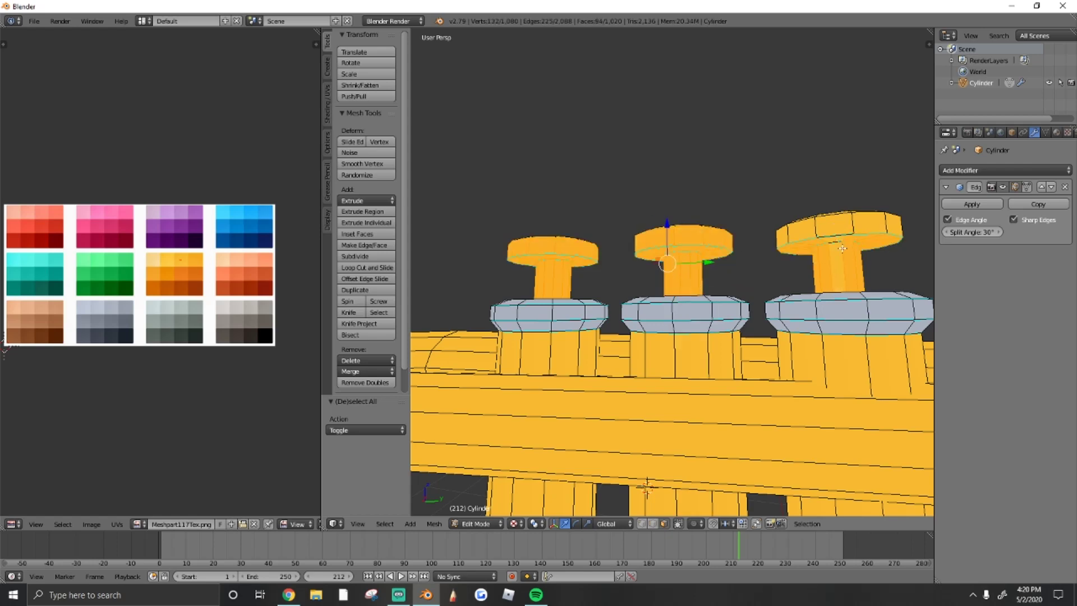
pyautogui.moveTo(842, 228); pyautogui.dragTo(831, 314, button='middle')
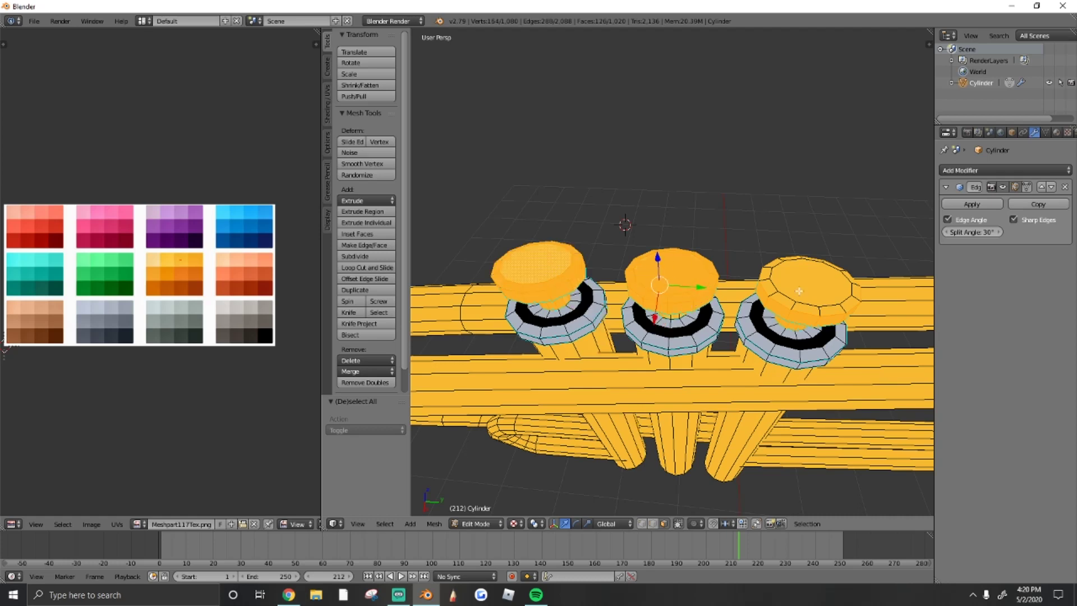
# - Select the valve cap and stem faces and move their UVs off orange onto the grey swatch
pyautogui.hotkey('ctrl', 'z')
pyautogui.press('KP_Decimal')
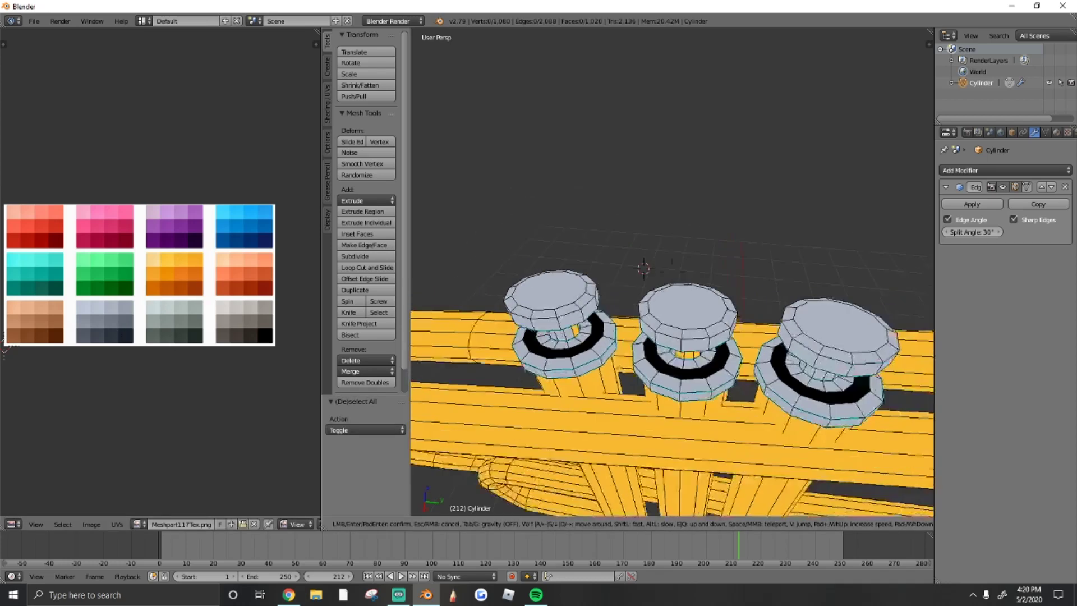
pyautogui.scroll(-5, 672, 319)
pyautogui.hotkey('ctrl', 'z')
pyautogui.press('KP_Decimal')
pyautogui.click(140, 311)
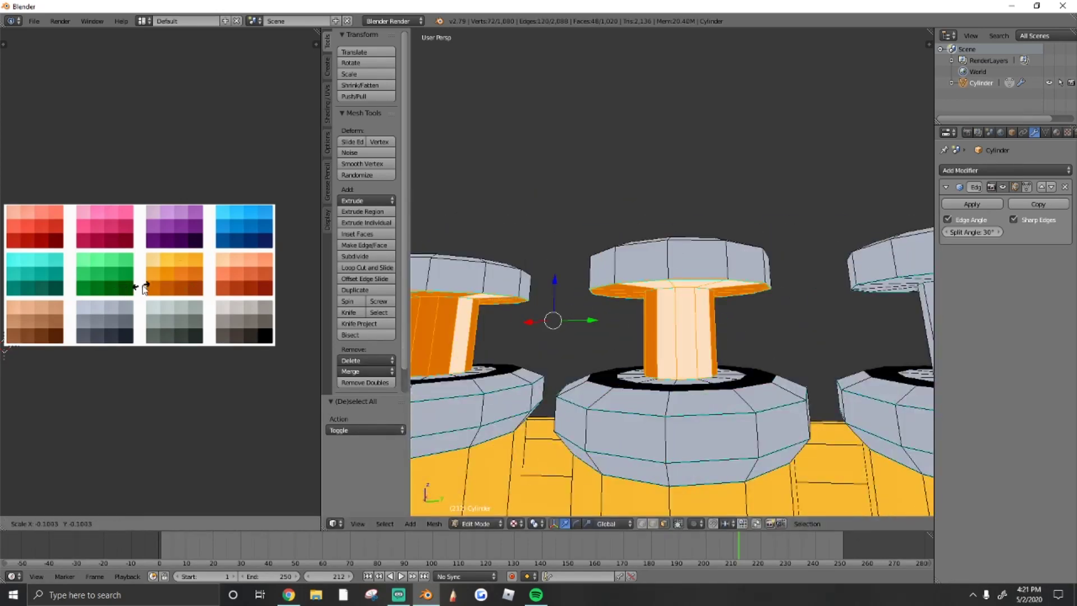
pyautogui.press('s')
pyautogui.press('a')
# - Walk to the mouthpiece end and select all its connected faces with L
pyautogui.hotkey('shift', 'f')
pyautogui.press('s')
pyautogui.press('w')
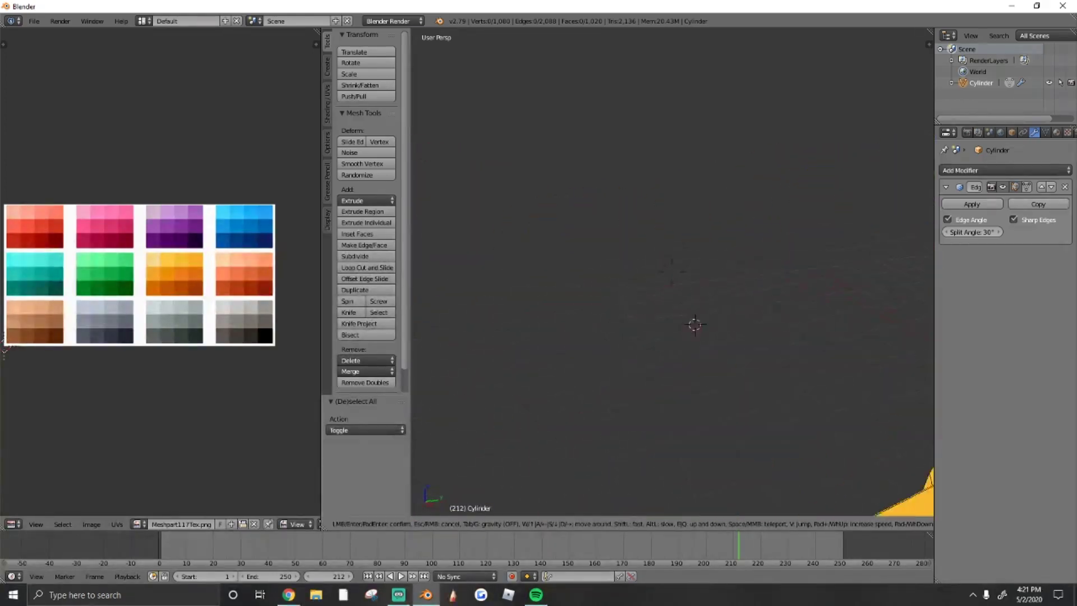
pyautogui.click(685, 362)
pyautogui.keyDown('shift'); pyautogui.rightClick(666, 357); pyautogui.keyUp('shift')
pyautogui.moveTo(658, 349)
pyautogui.mouseDown(button='middle')
pyautogui.moveTo(666, 357)
pyautogui.moveTo(665, 325)
pyautogui.moveTo(683, 295)
pyautogui.mouseUp(button='middle')
pyautogui.press('l')
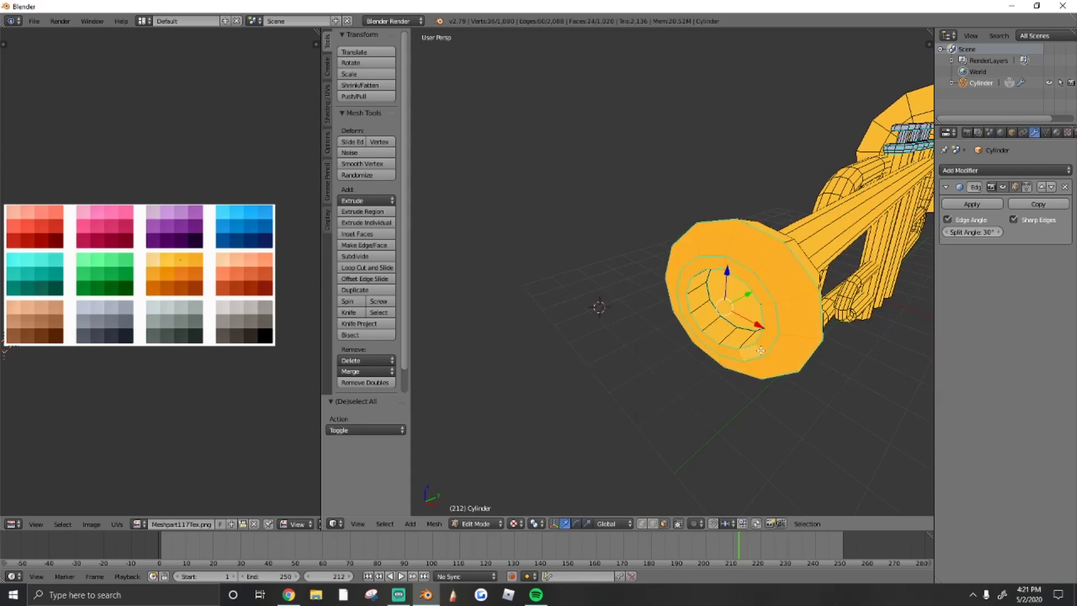
pyautogui.keyDown('shift'); pyautogui.rightClick(724, 330); pyautogui.keyUp('shift')
# - Leave Edit Mode to view the whole trumpet with grey caps and mouthpiece
pyautogui.hotkey('shift', 'f')
pyautogui.click(672, 272)
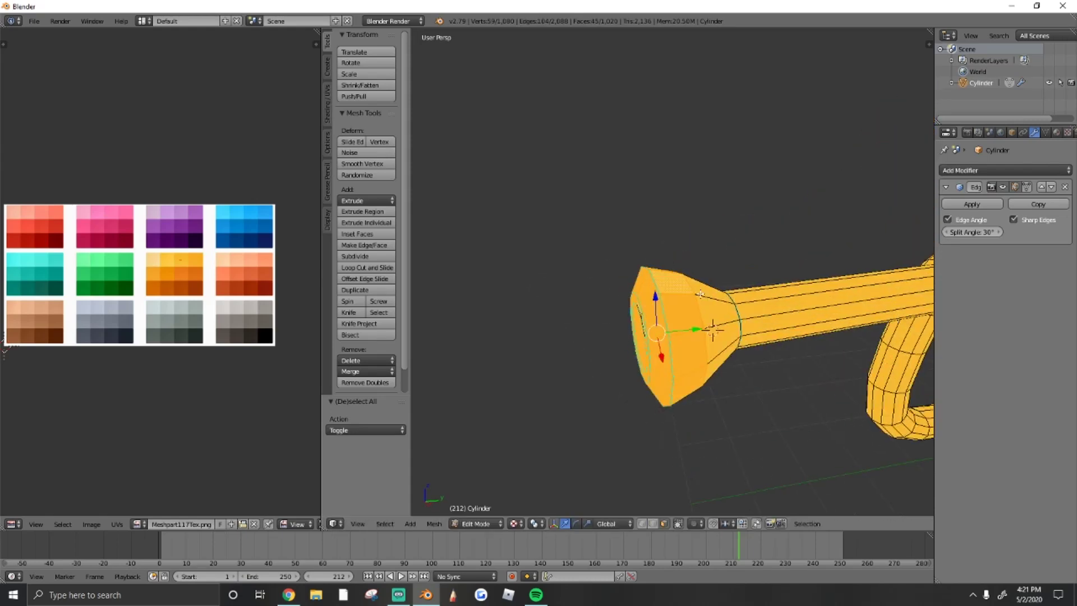
pyautogui.press('Tab')
pyautogui.scroll(2, 184, 267)
pyautogui.hotkey('shift', 'f')
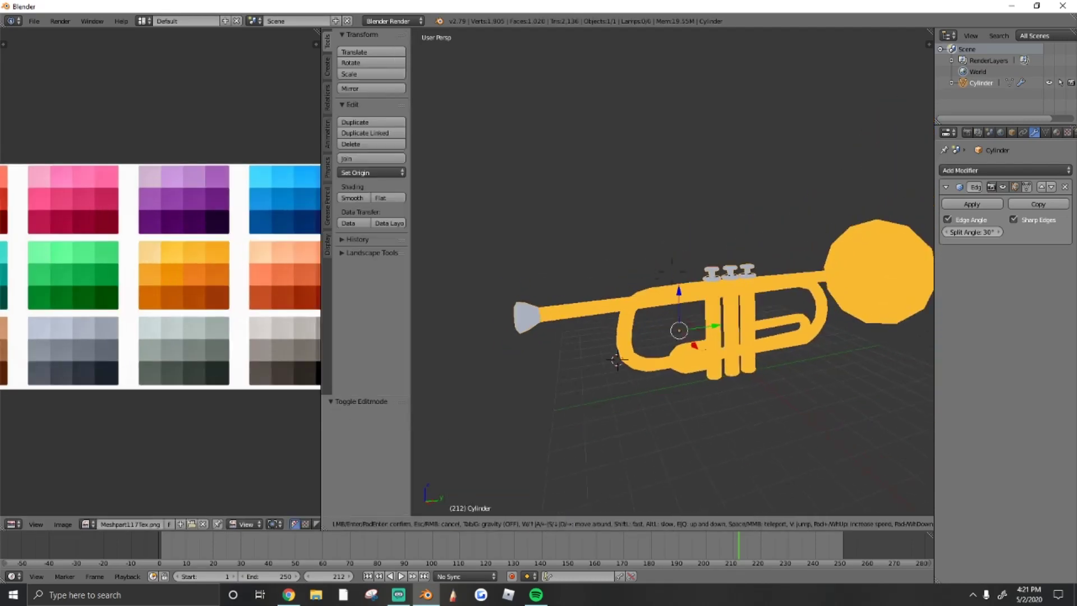
# - From beneath the valves, move the valve bottom faces' UVs onto the grey swatch
pyautogui.press('w')
pyautogui.click(673, 276)
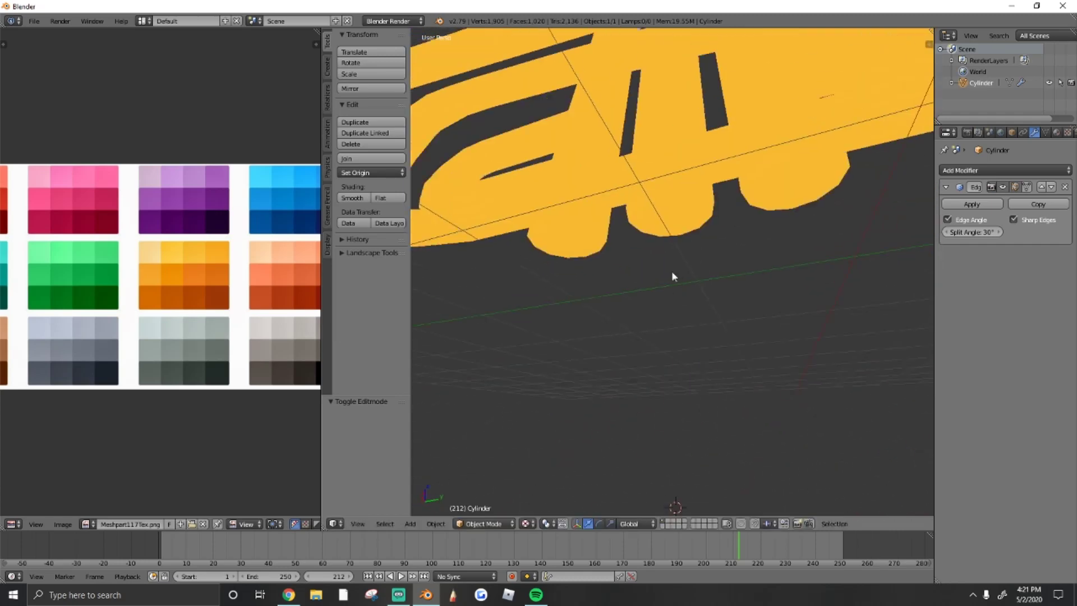
pyautogui.press('Tab')
pyautogui.press('g')
pyautogui.click(82, 339)
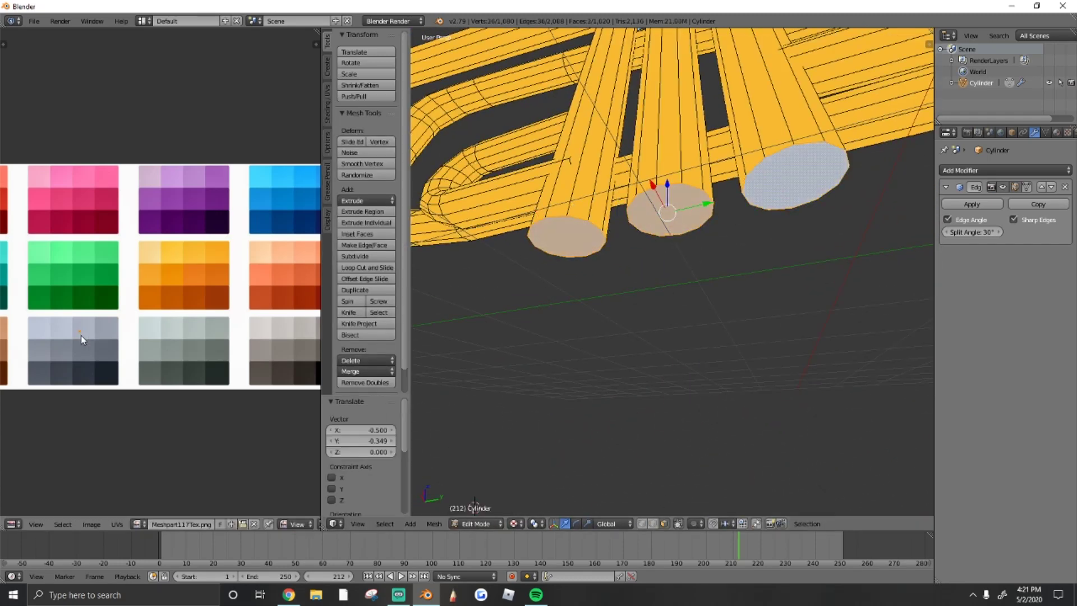
# - Extrude the three valve bottom ends and scale them slightly wider, about 1.1
pyautogui.moveTo(587, 469); pyautogui.dragTo(673, 336, button='middle')
pyautogui.press('e')
pyautogui.press('s')
pyautogui.click(716, 303)
pyautogui.press('a')
pyautogui.press('e')
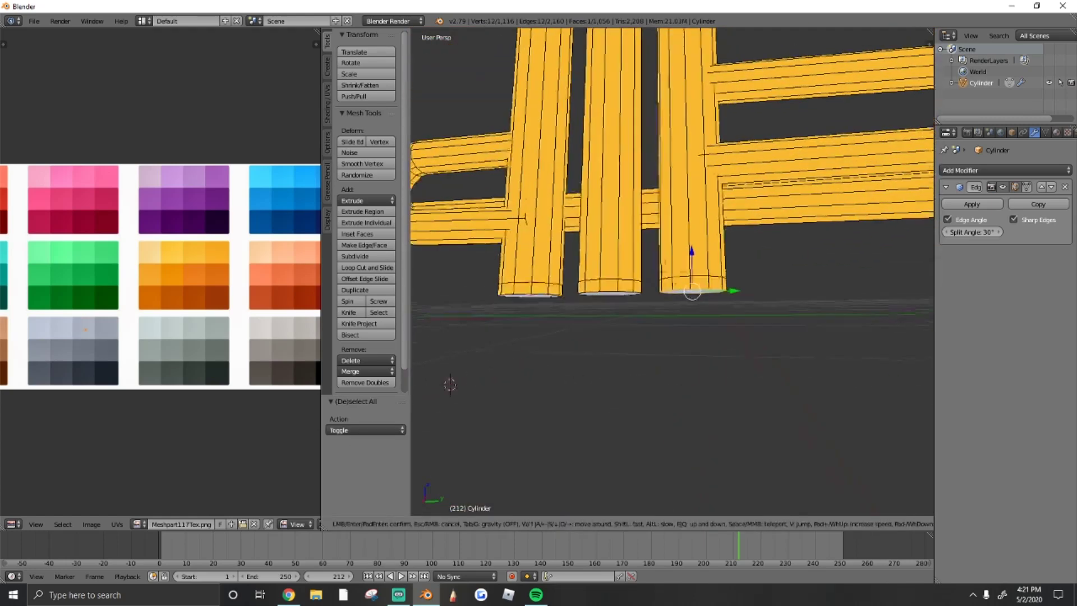
pyautogui.moveTo(728, 294); pyautogui.dragTo(741, 289, button='middle')
pyautogui.rightClick(739, 288)
pyautogui.hotkey('ctrl', 'z')
pyautogui.press('s')
pyautogui.click(784, 298)
# - Scale the rim faces' UVs within the grey swatch, then view the whole trumpet
pyautogui.moveTo(784, 299)
pyautogui.mouseDown(button='middle')
pyautogui.moveTo(730, 261)
pyautogui.moveTo(719, 270)
pyautogui.mouseUp(button='middle')
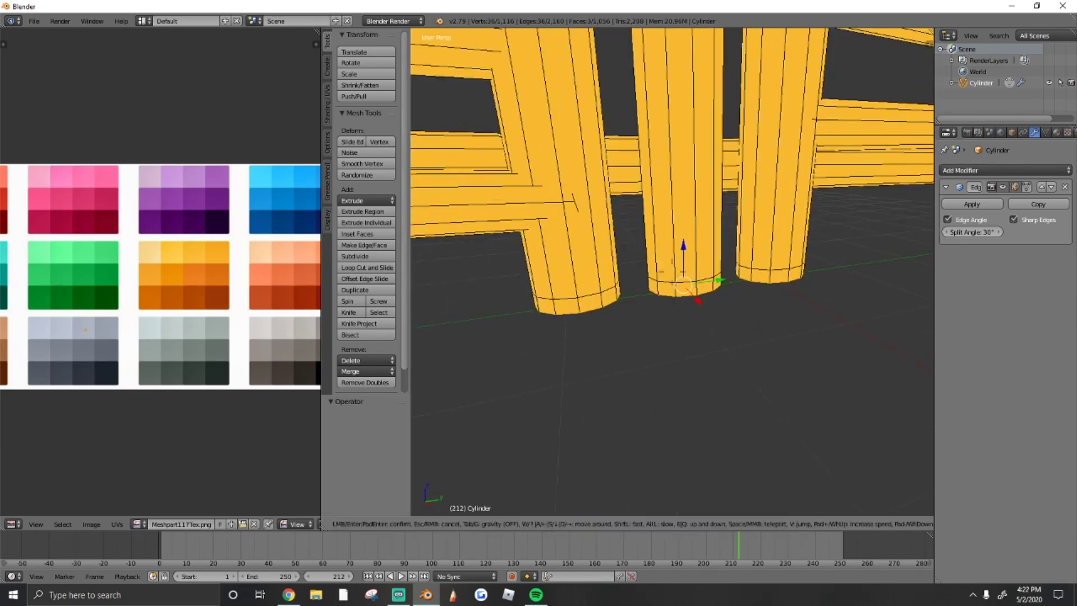
pyautogui.press('s')
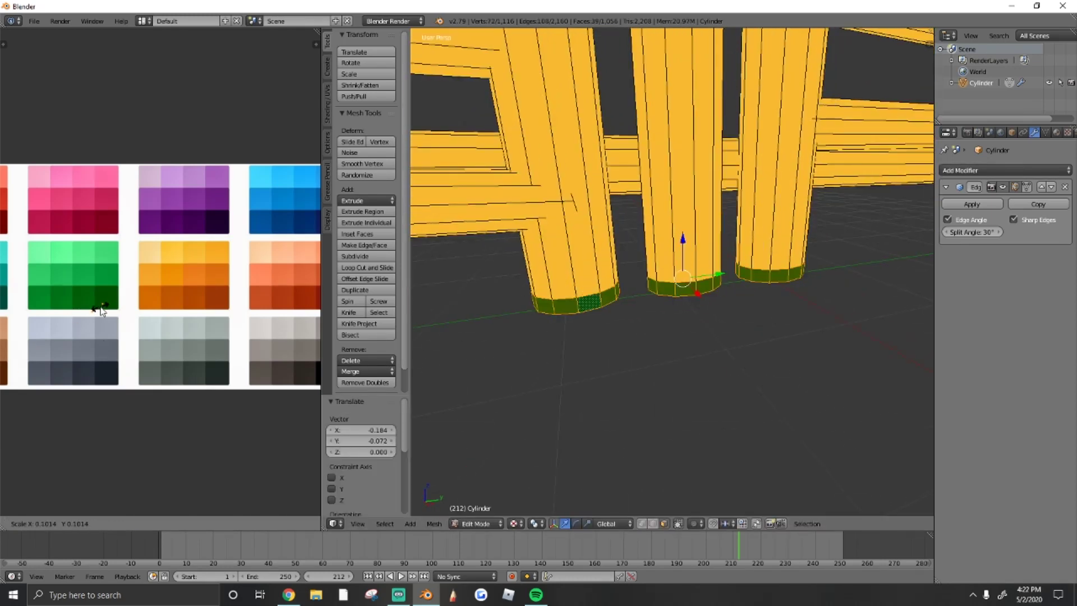
pyautogui.click(157, 342)
pyautogui.press('a')
pyautogui.hotkey('shift', 'f')
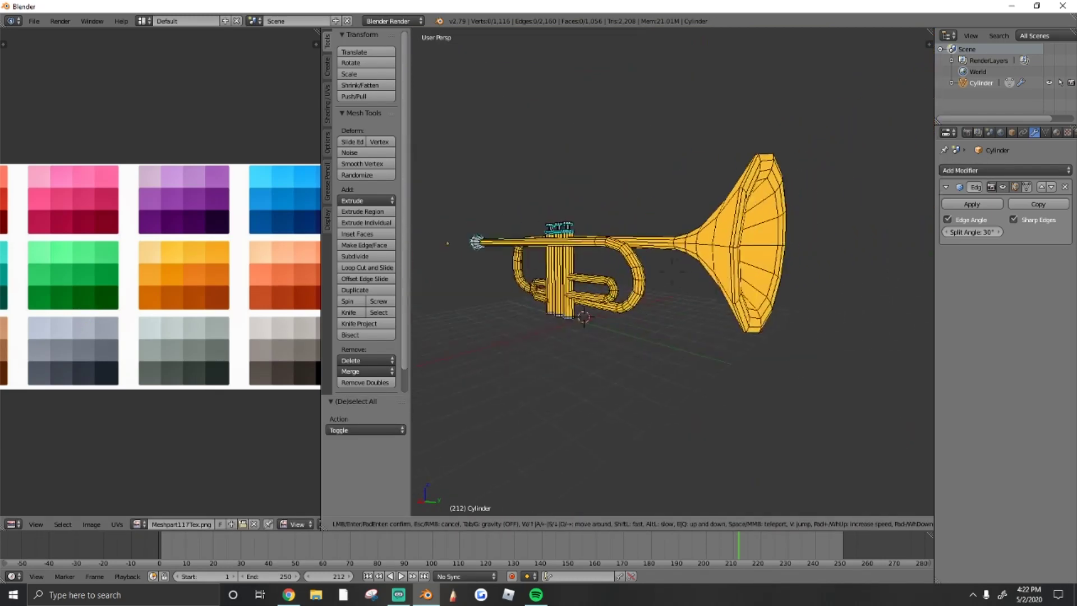
pyautogui.click(643, 283)
pyautogui.press('a')
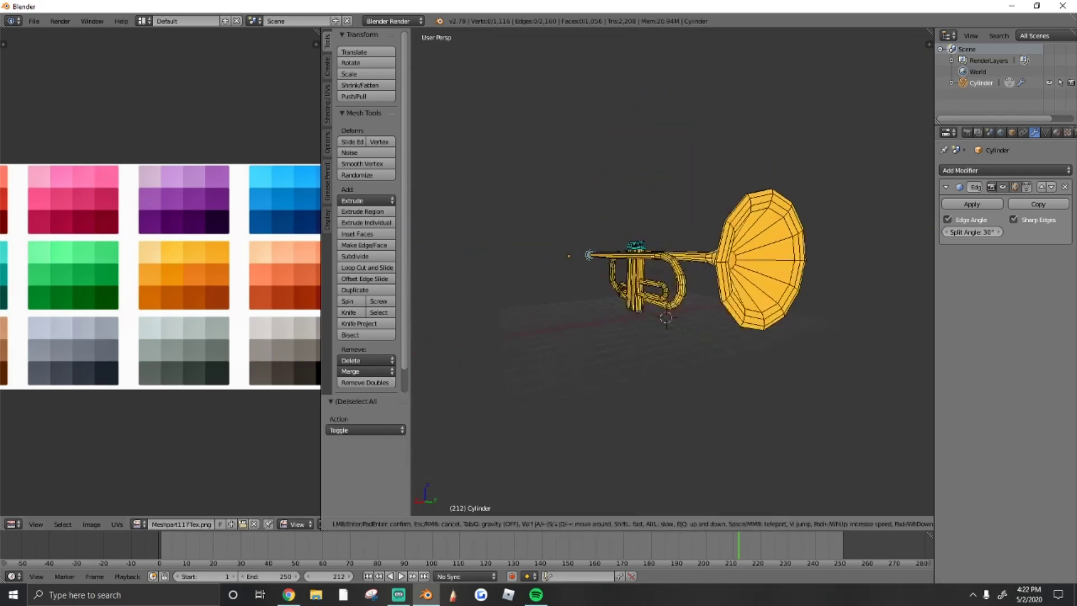
pyautogui.scroll(5, 643, 283)
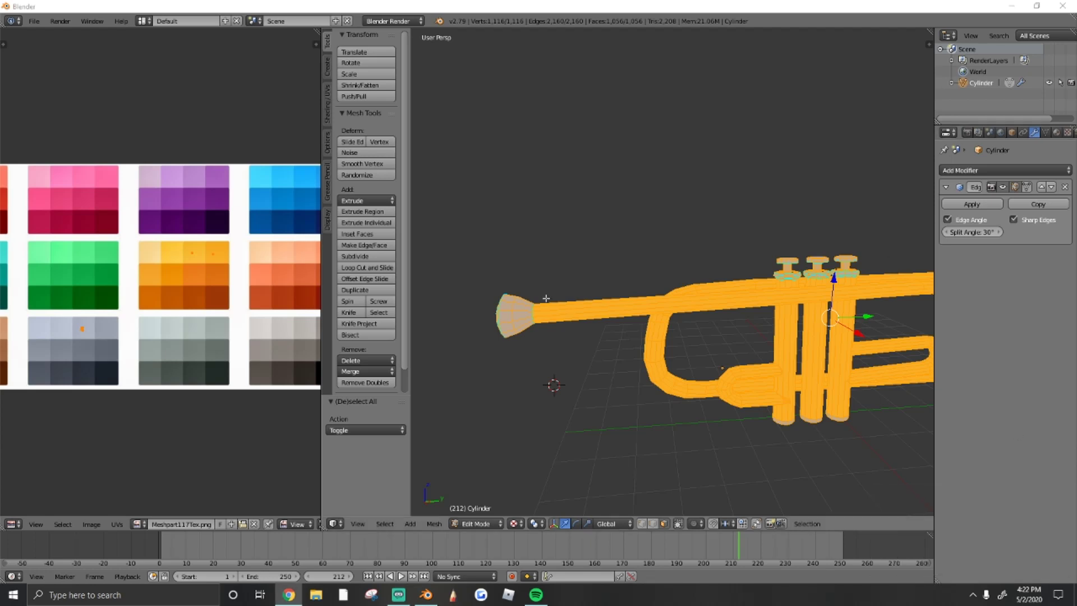
# - Check the trumpet in Object Mode, then switch back to Edit Mode via the mode menu
pyautogui.press('Tab')
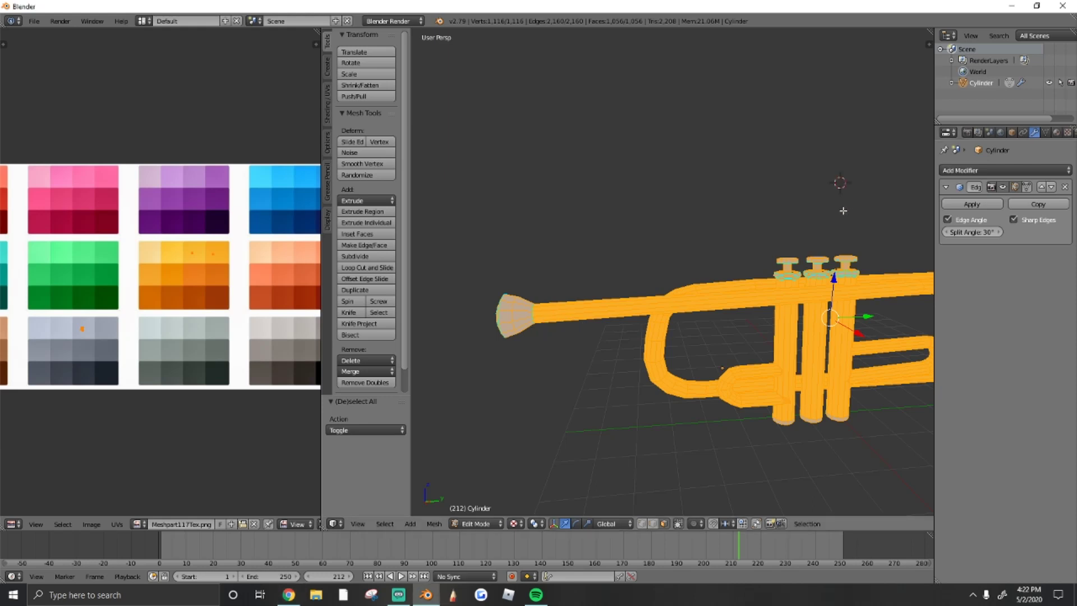
pyautogui.press('KP_Decimal')
pyautogui.hotkey('shift', 'f')
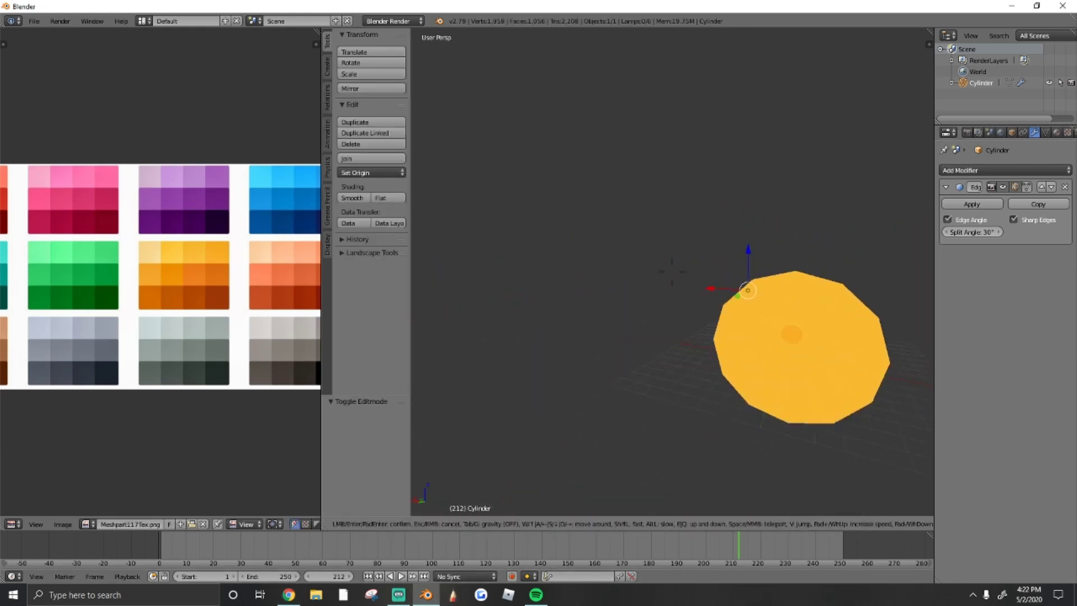
pyautogui.click(574, 449)
pyautogui.hotkey('shift', 'f')
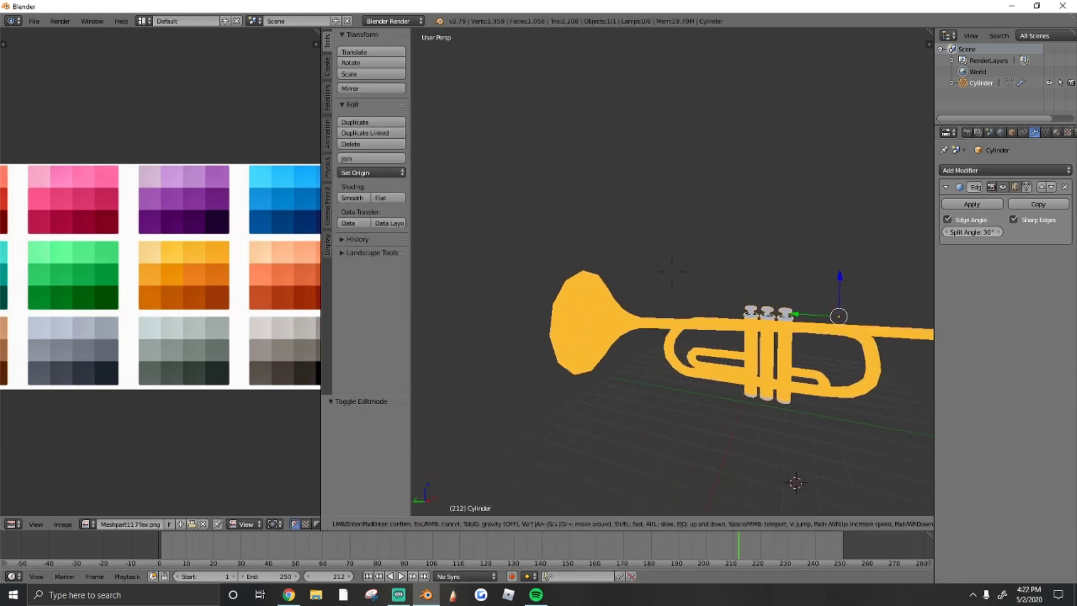
pyautogui.click(477, 524)
pyautogui.click(467, 460)
pyautogui.click(471, 522)
pyautogui.click(464, 498)
pyautogui.scroll(3, 556, 340)
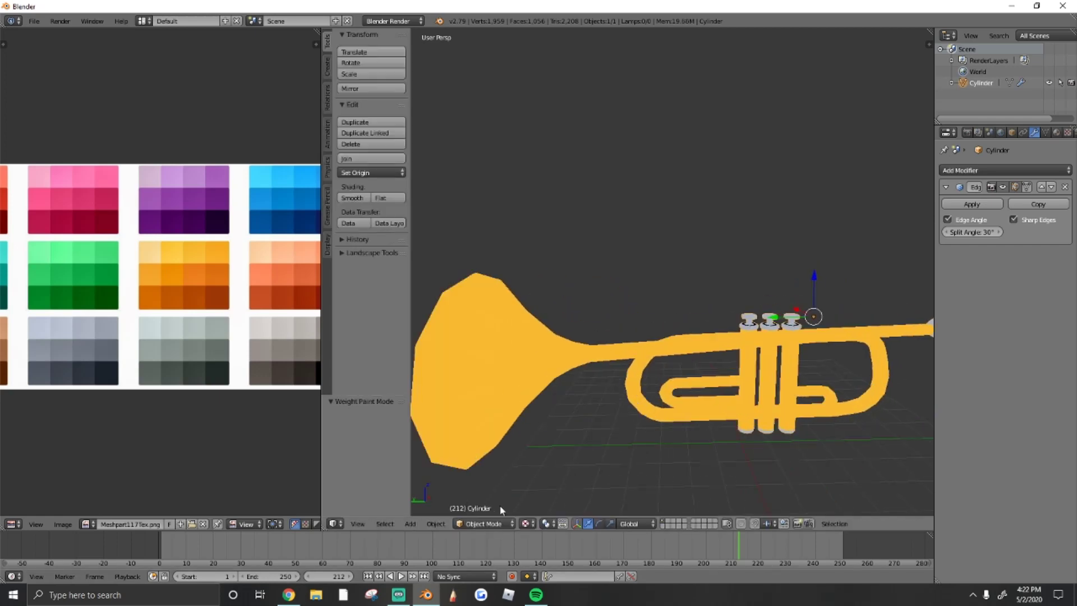
# - Slide a tube edge loop near the bell along Y by about -1.093 for a gradual flare
pyautogui.keyDown('alt'); pyautogui.rightClick(603, 356); pyautogui.keyUp('alt')
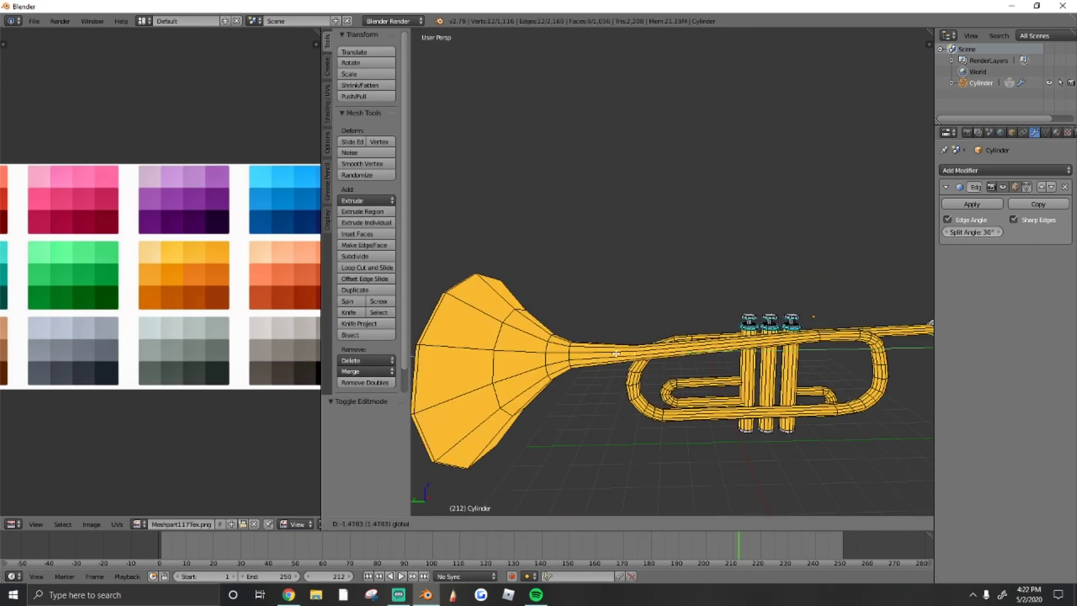
pyautogui.press('g')
pyautogui.press('y')
pyautogui.click(538, 358)
pyautogui.press('g')
pyautogui.press('y')
pyautogui.click(505, 360)
# - Return to Object Mode and view the trumpet from its other side
pyautogui.scroll(-4, 505, 360)
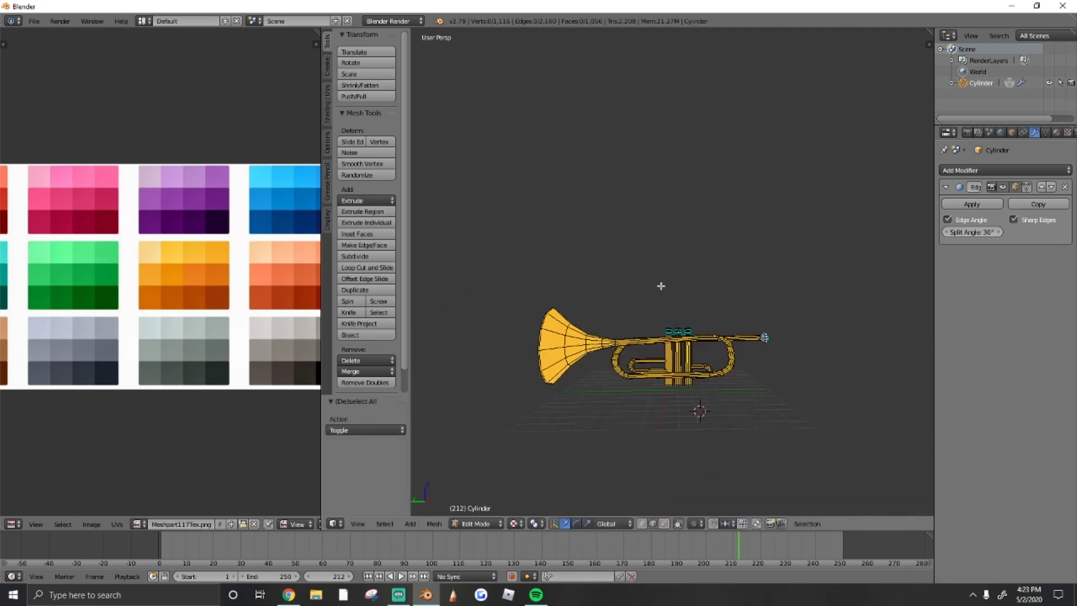
pyautogui.press('Tab')
pyautogui.scroll(4, 672, 271)
pyautogui.hotkey('shift', 'f')
pyautogui.click(631, 348)
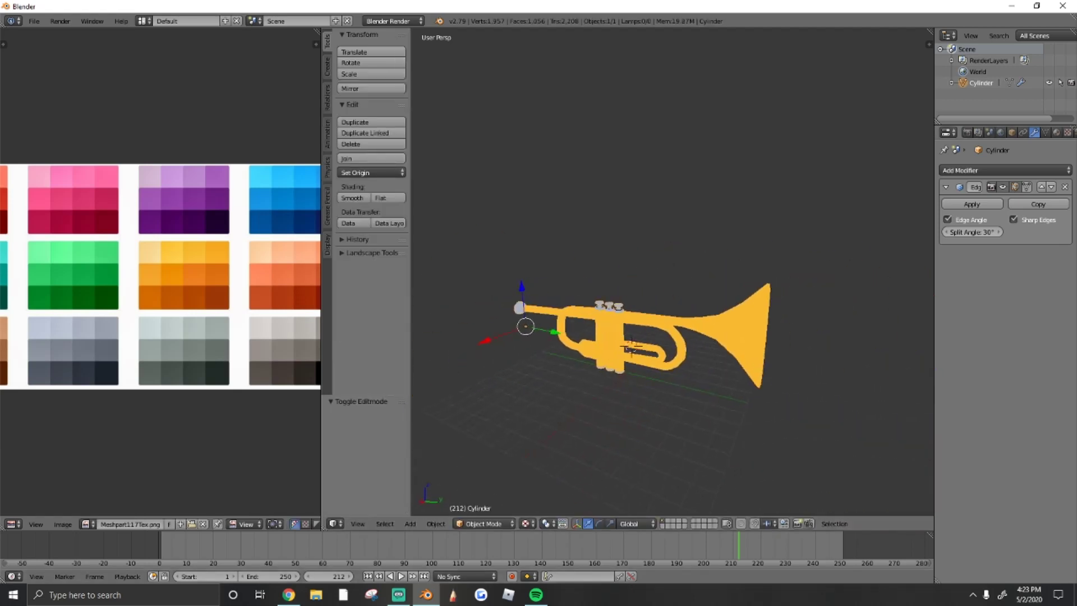